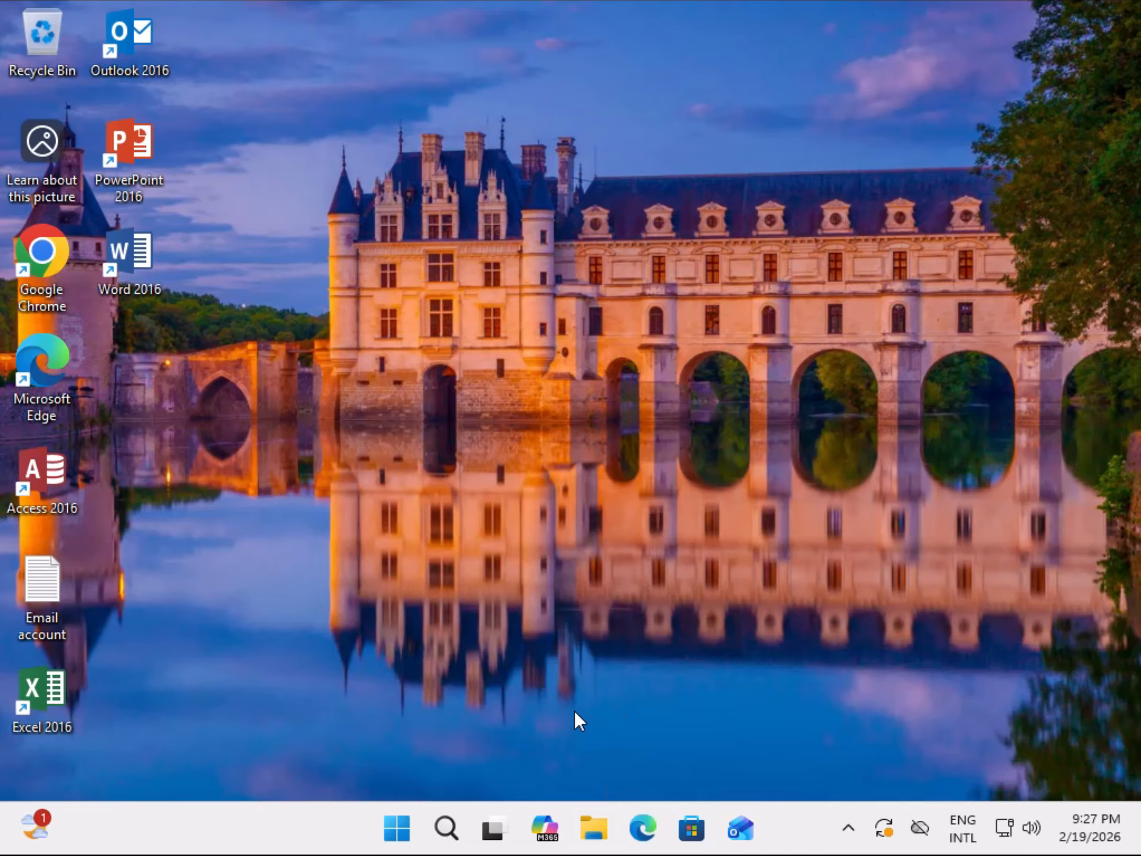
- Open File Explorer and go to the root of Local Disk (C:) to view its folders
{"action": "left_click", "coordinate": [593, 827]}
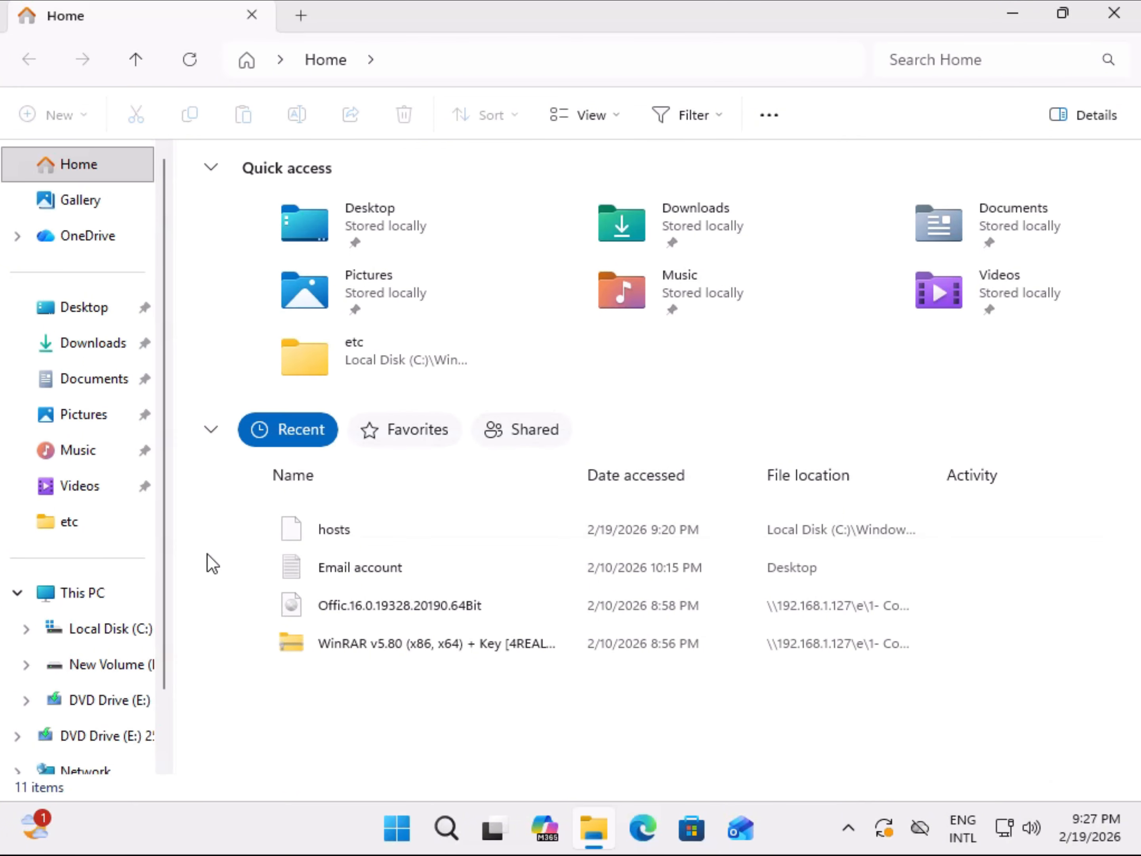
{"action": "left_click", "coordinate": [85, 599]}
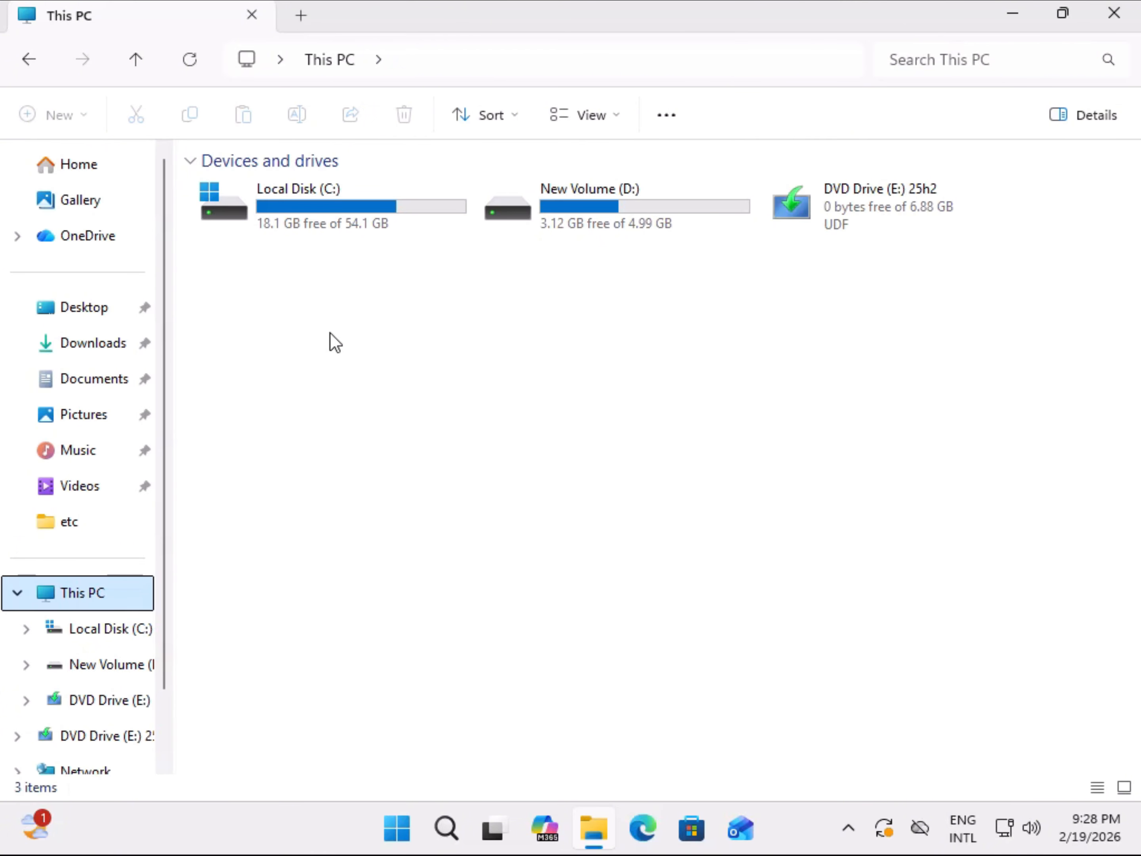
{"action": "double_click", "coordinate": [347, 208]}
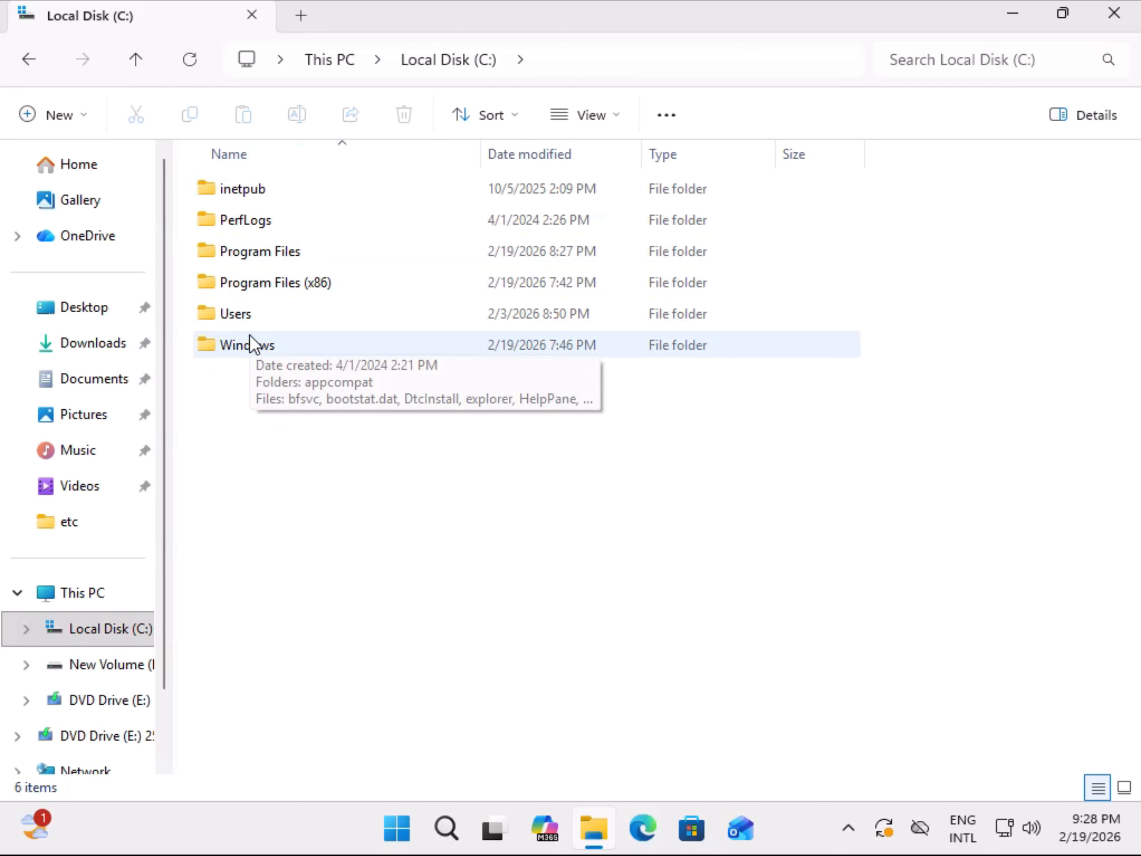
{"action": "mouse_move", "coordinate": [265, 319]}
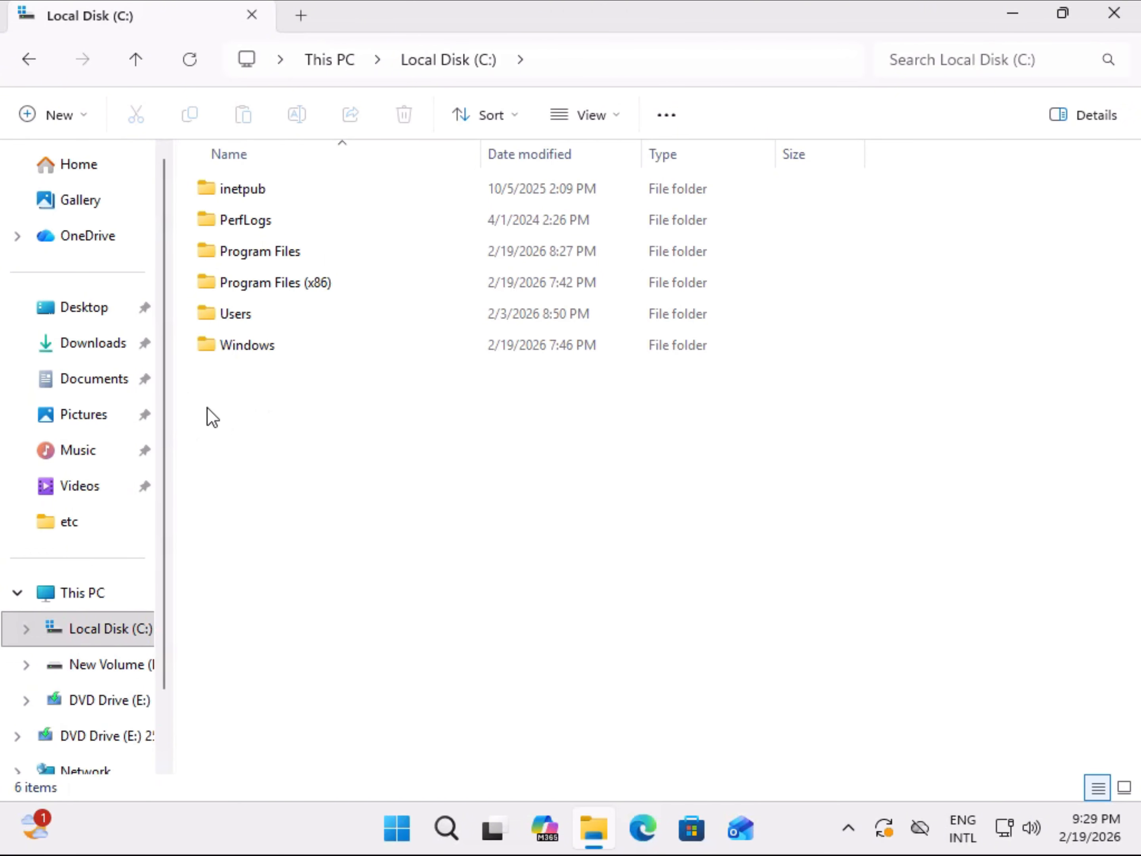
- Create a new folder named "my doc" in the root of Local Disk (C:)
{"action": "right_click", "coordinate": [215, 398]}
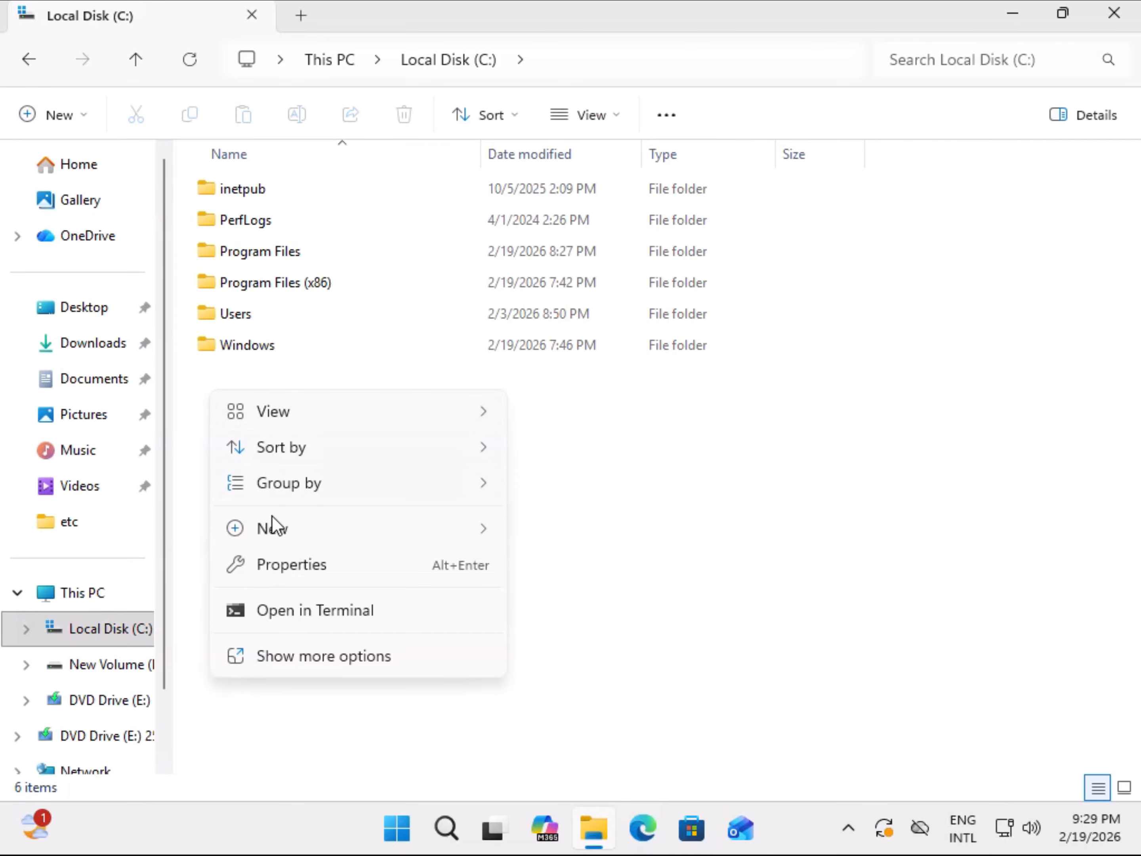
{"action": "mouse_move", "coordinate": [273, 531]}
{"action": "left_click", "coordinate": [574, 531]}
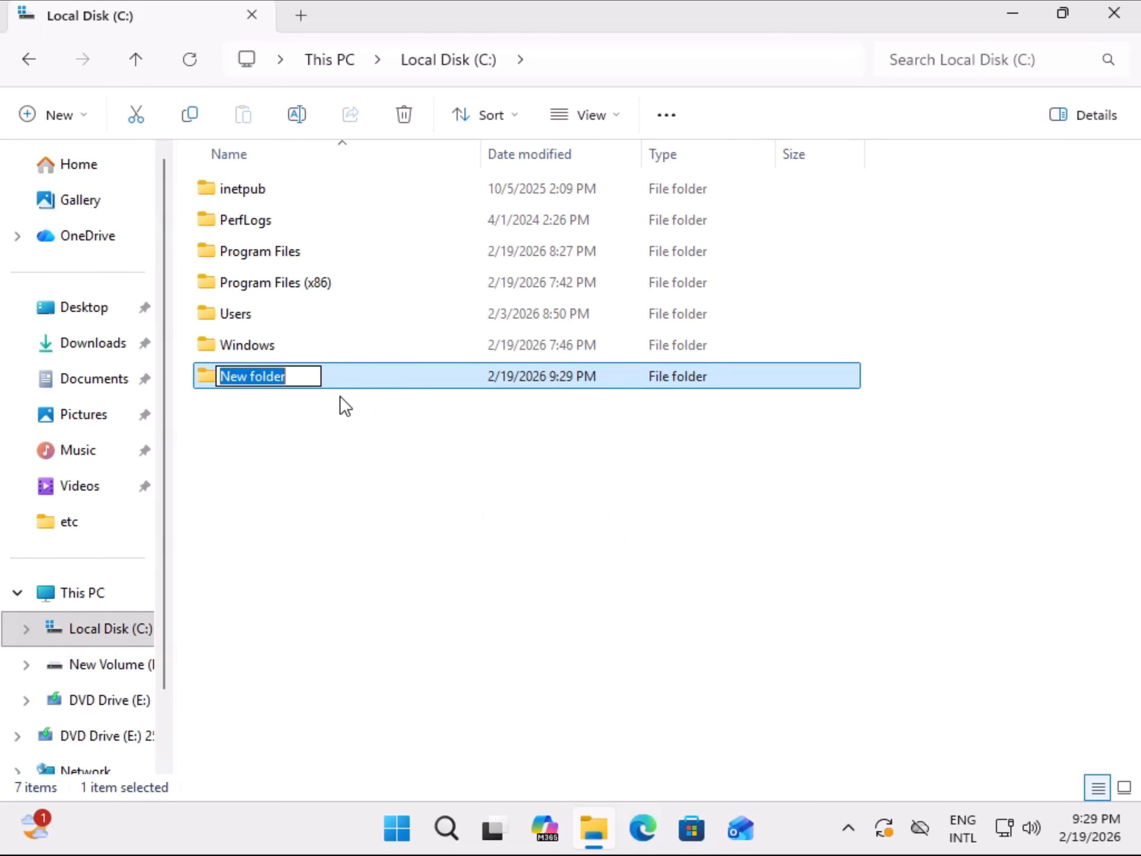
{"action": "type", "text": "my"}
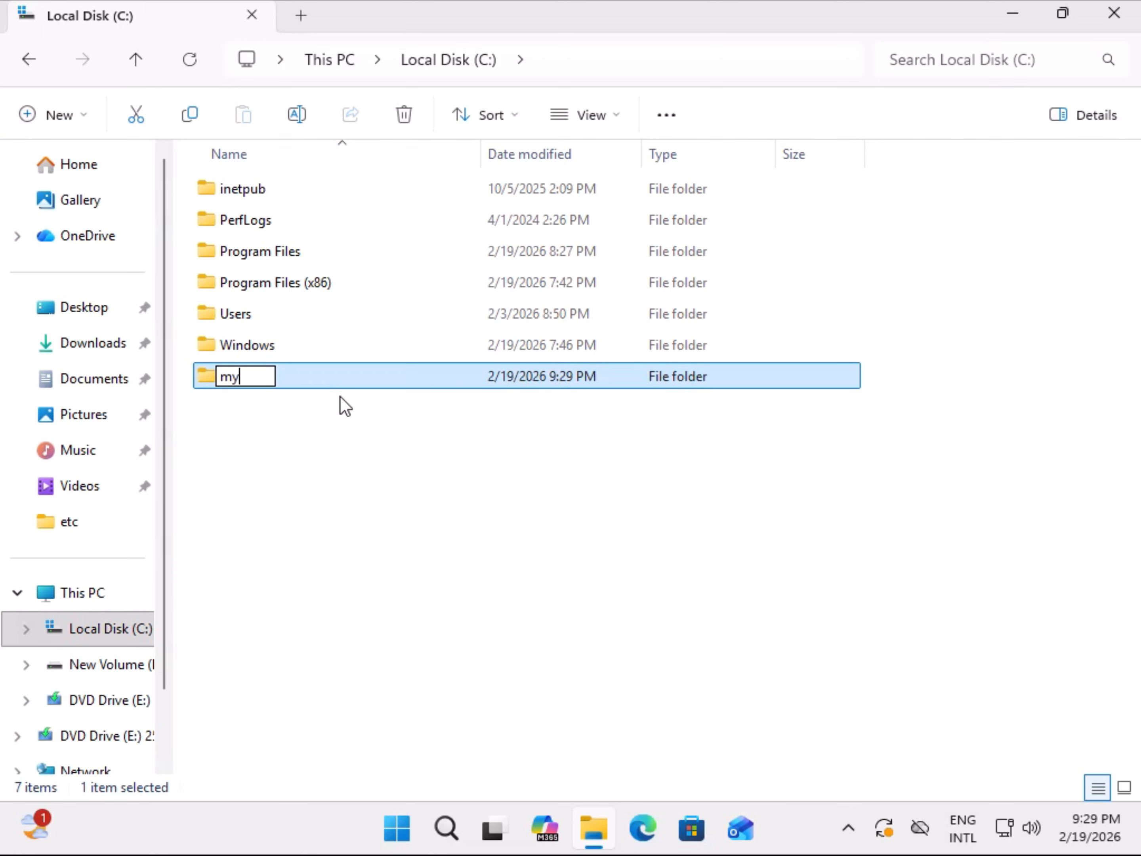
{"action": "type", "text": " doc"}
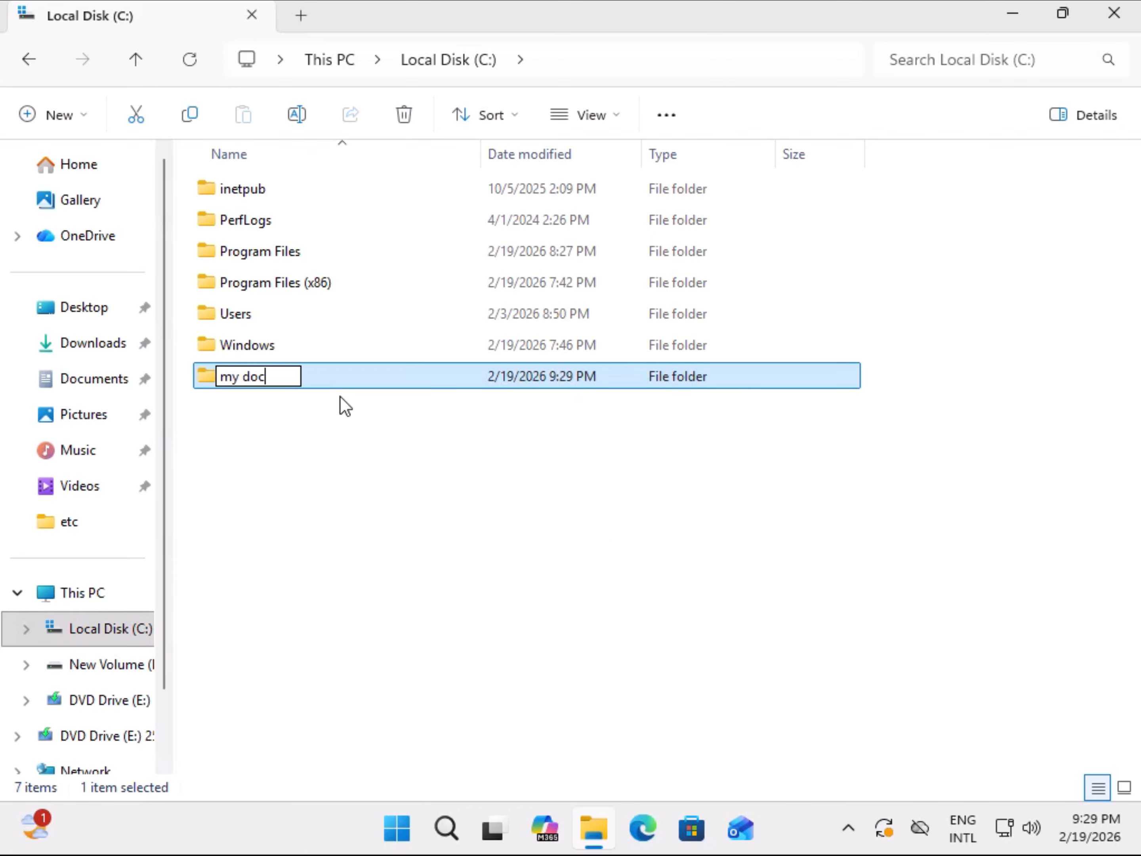
{"action": "left_click", "coordinate": [371, 506]}
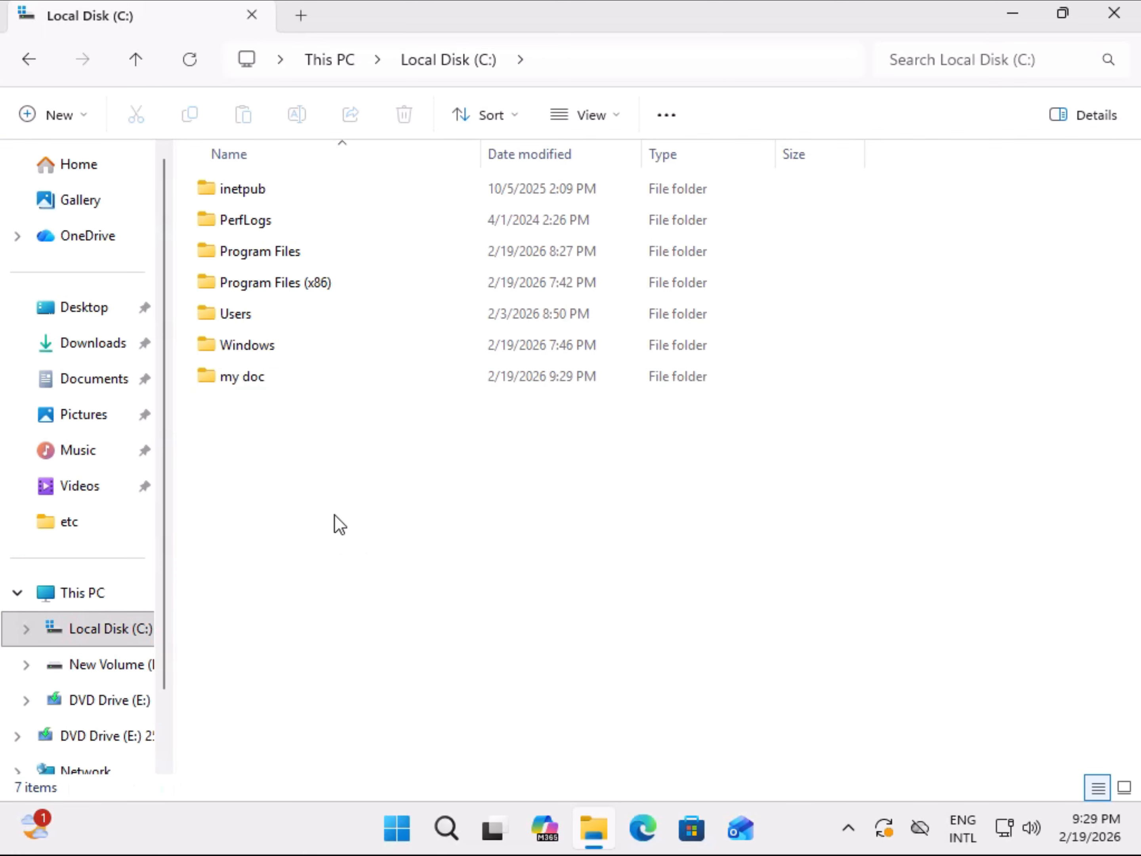
- Look inside the "my doc" folder, then delete it from Local Disk (C:)
{"action": "left_click", "coordinate": [223, 374]}
{"action": "double_click", "coordinate": [226, 378]}
{"action": "left_click", "coordinate": [29, 59]}
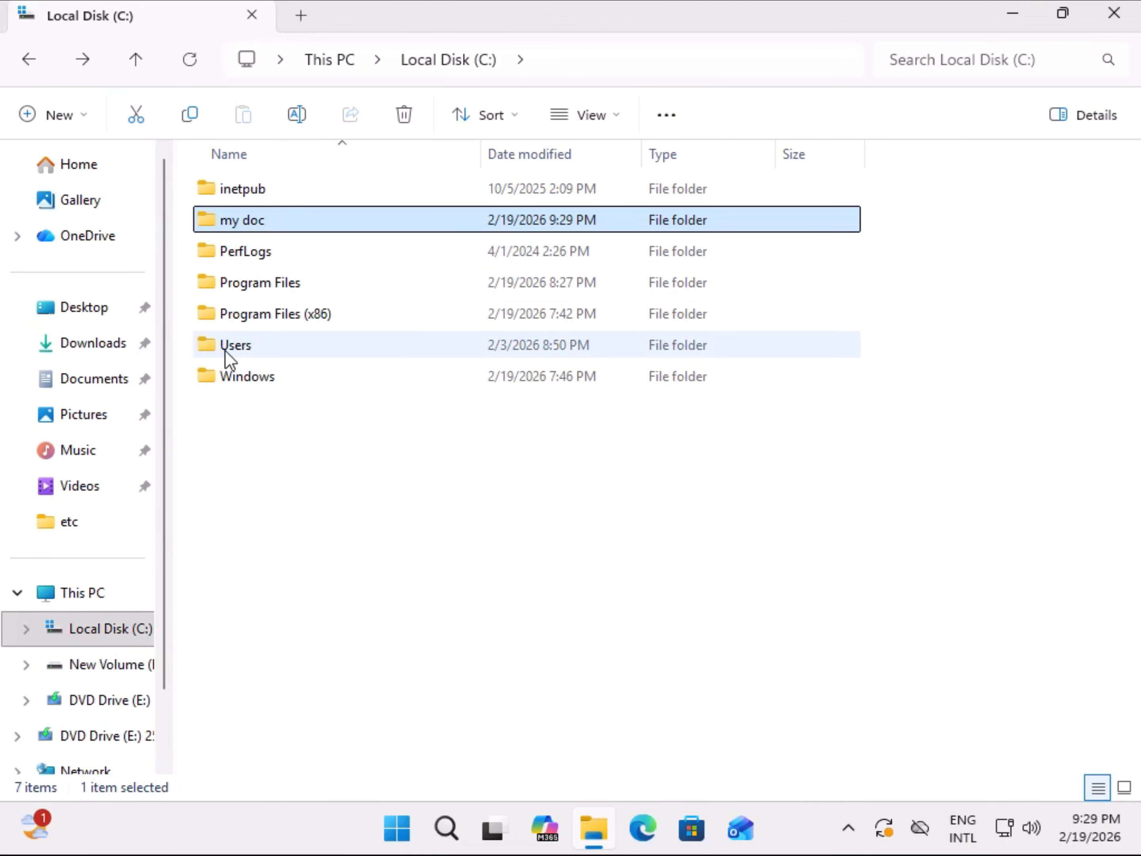
{"action": "left_click", "coordinate": [229, 348]}
{"action": "left_click", "coordinate": [248, 217]}
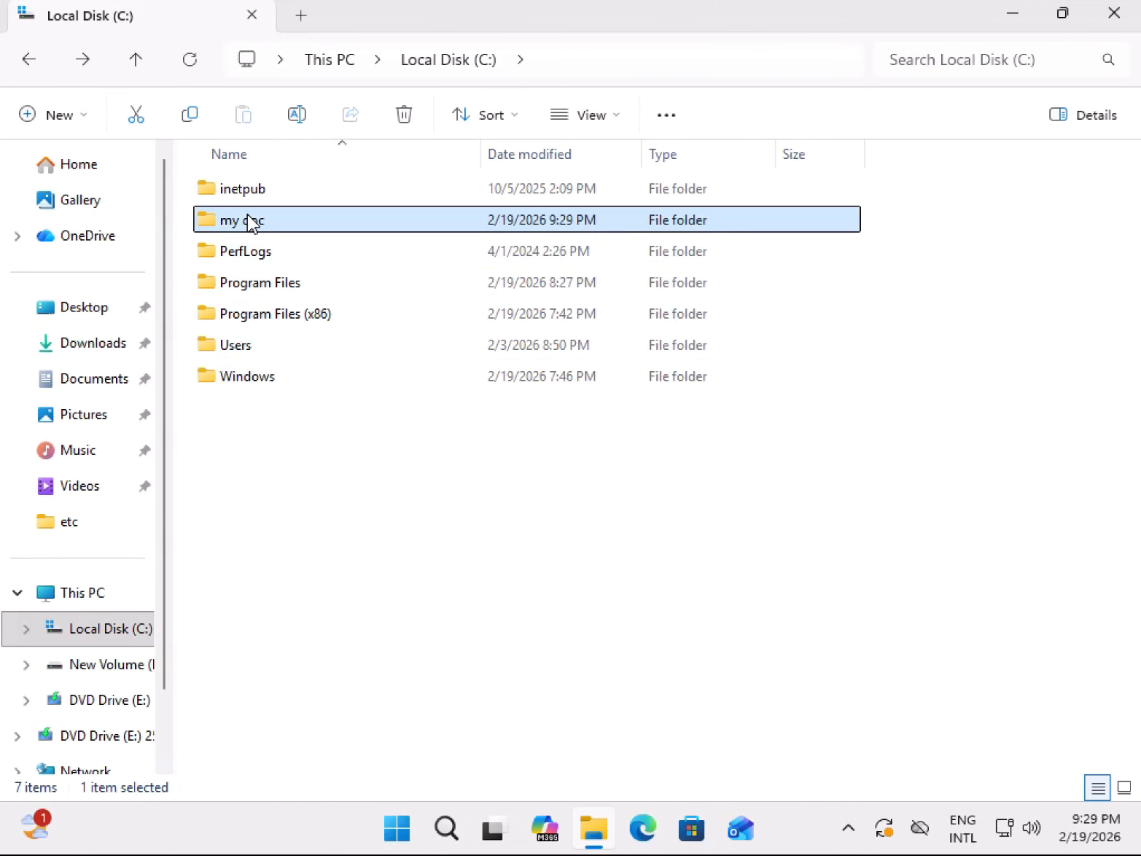
{"action": "key", "text": "Delete"}
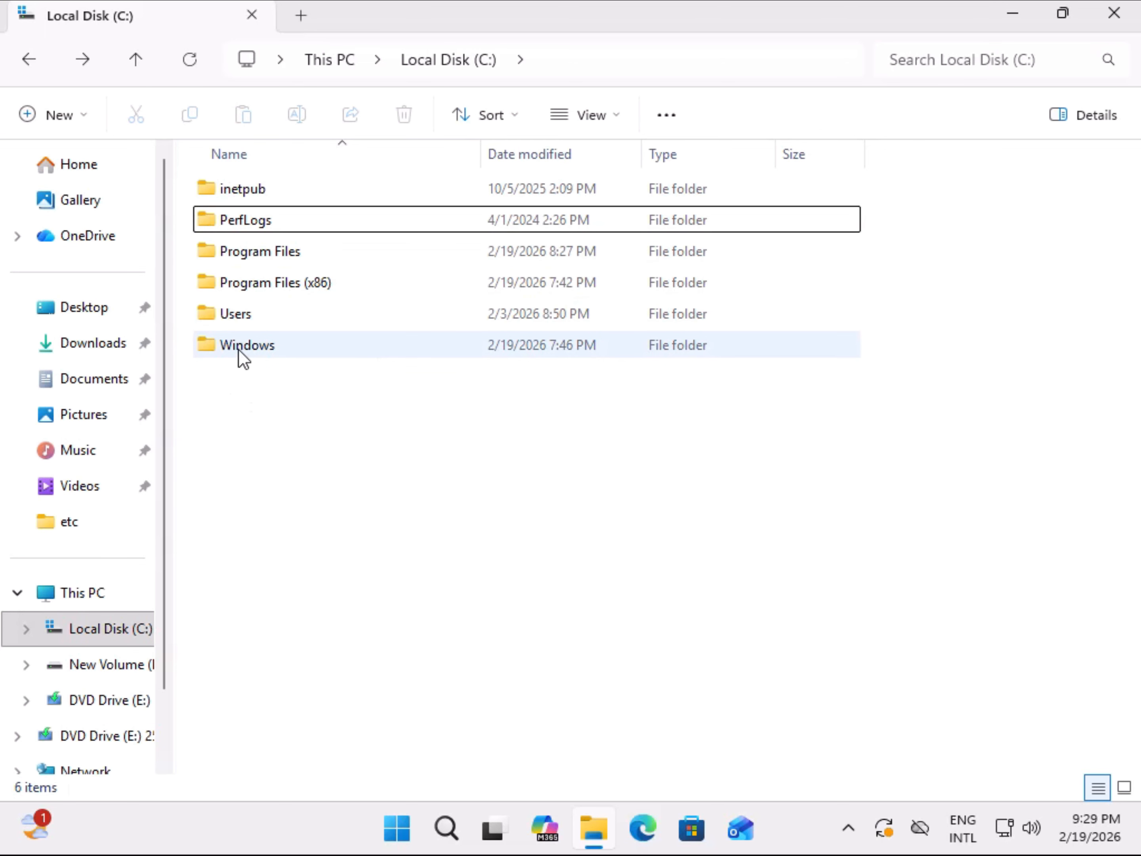
- Examine the profile folders in C:\Users and check which account is currently signed in
{"action": "double_click", "coordinate": [239, 315]}
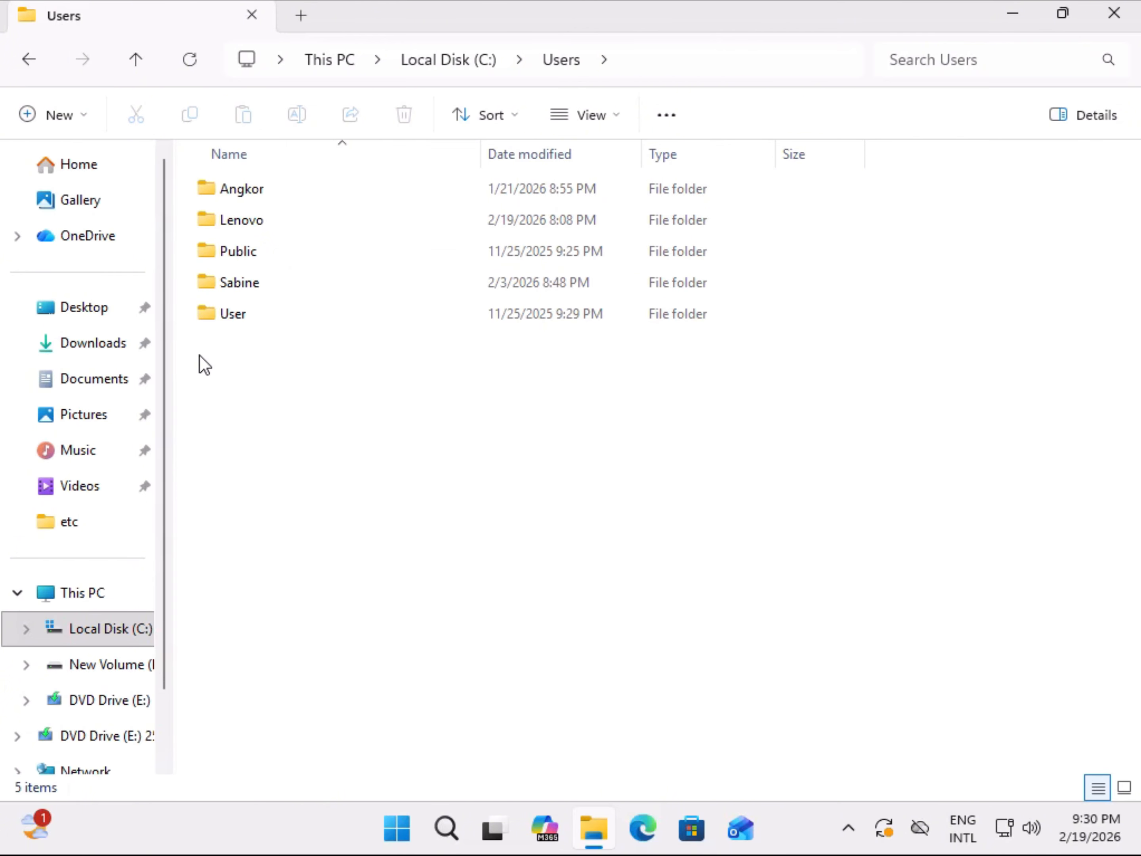
{"action": "left_click_drag", "start_coordinate": [199, 359], "coordinate": [336, 177]}
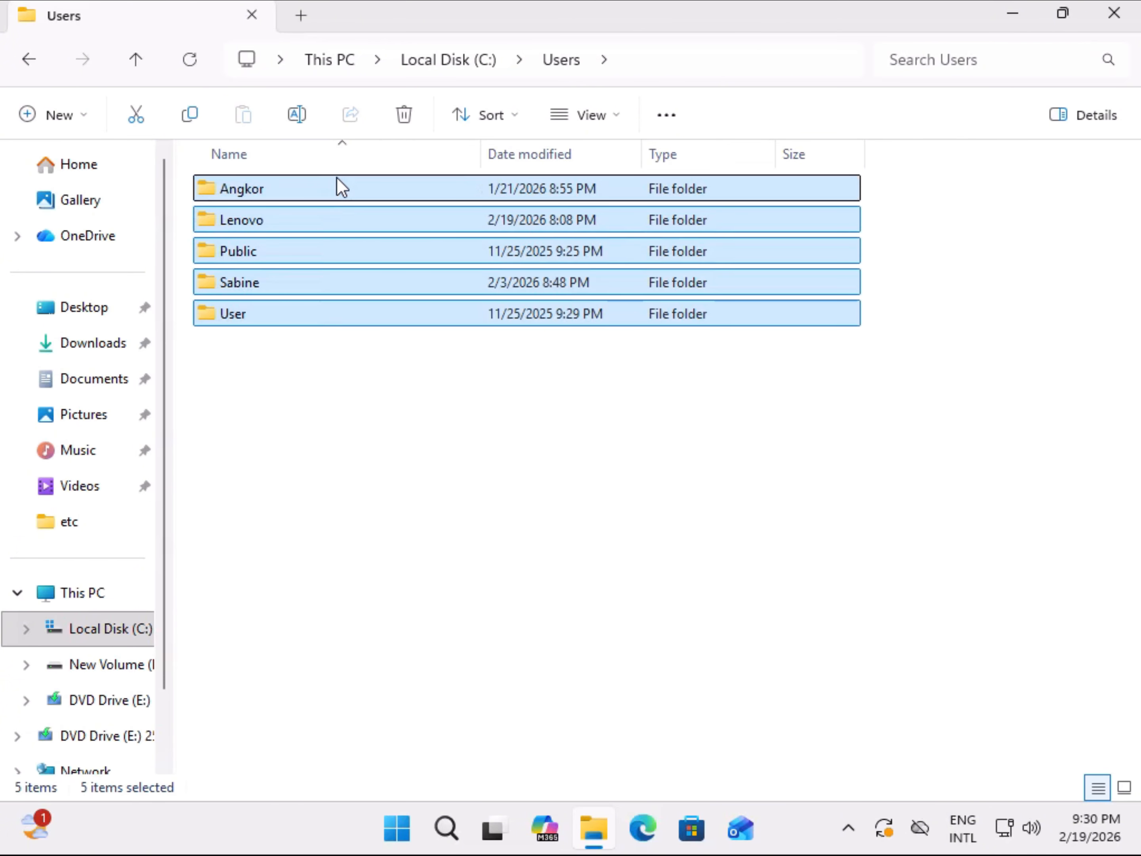
{"action": "left_click", "coordinate": [230, 410]}
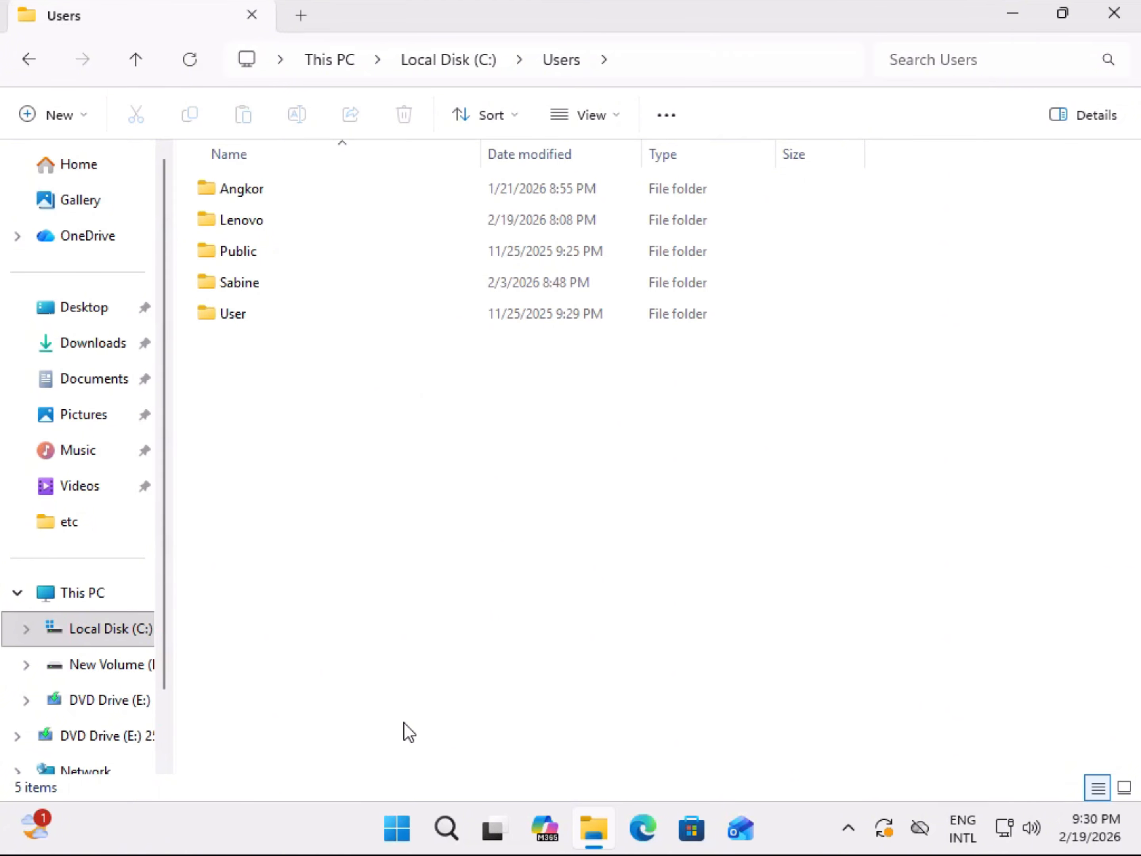
{"action": "left_click", "coordinate": [399, 829]}
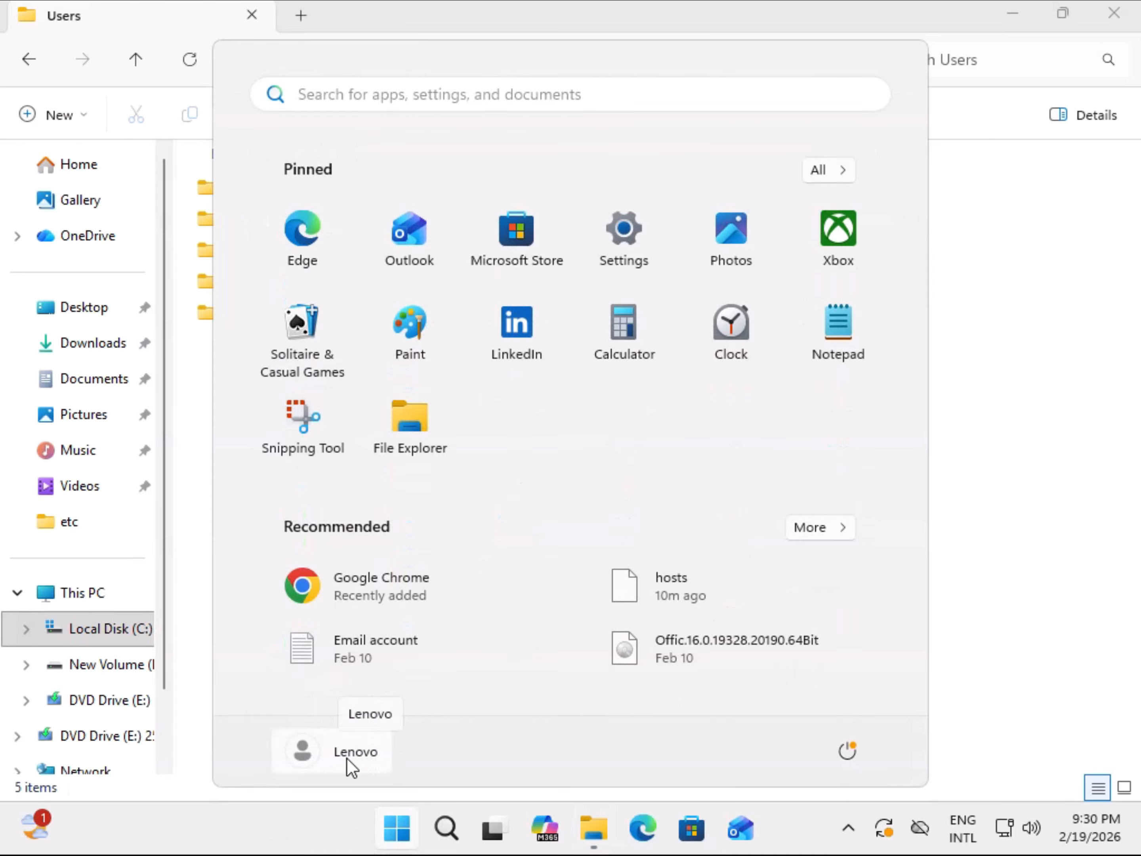
{"action": "left_click", "coordinate": [1031, 466]}
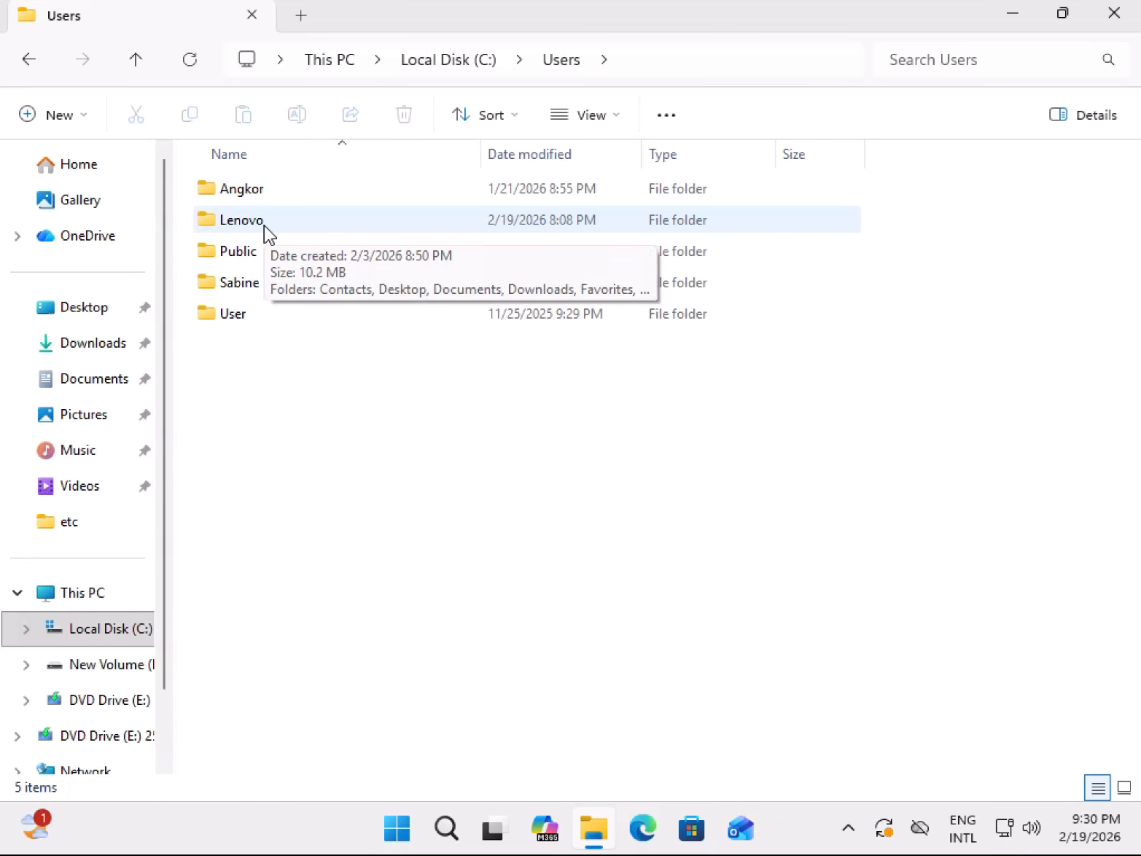
- Review the contents of the Lenovo profile folder, then close File Explorer
{"action": "double_click", "coordinate": [258, 221]}
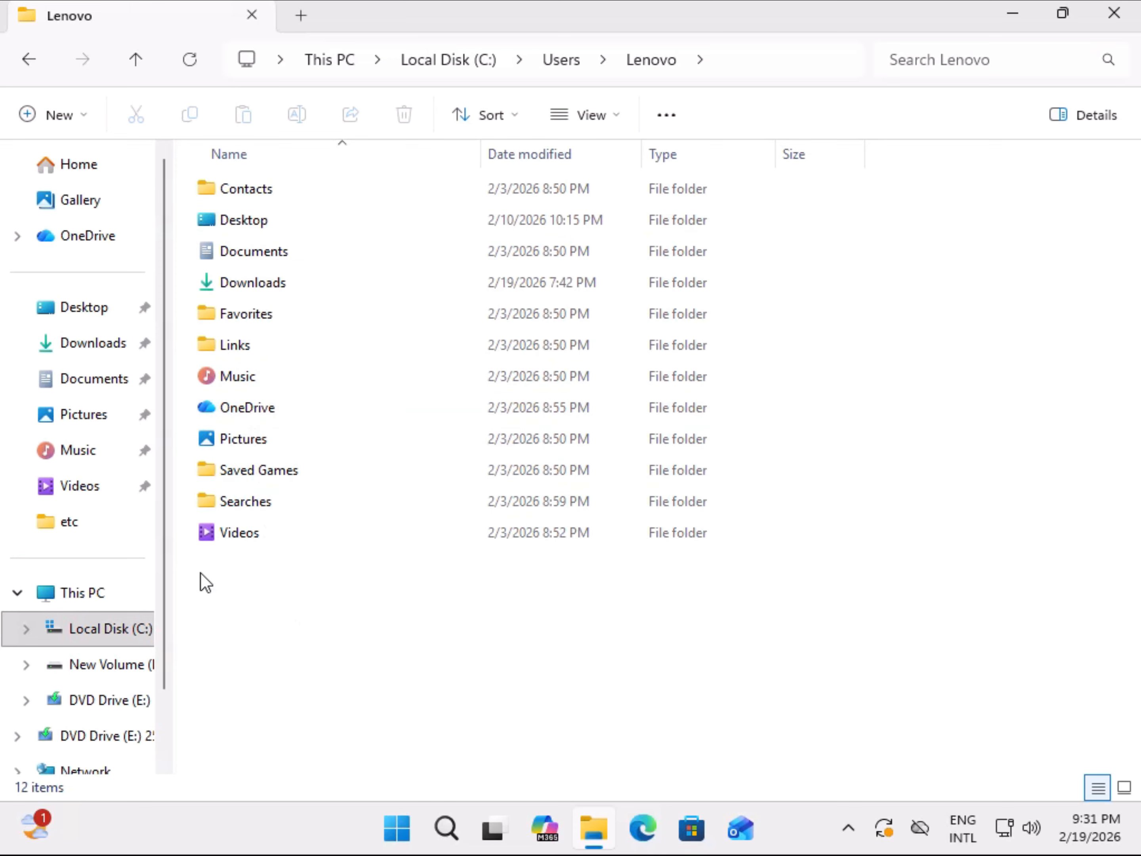
{"action": "left_click_drag", "start_coordinate": [200, 572], "coordinate": [864, 157]}
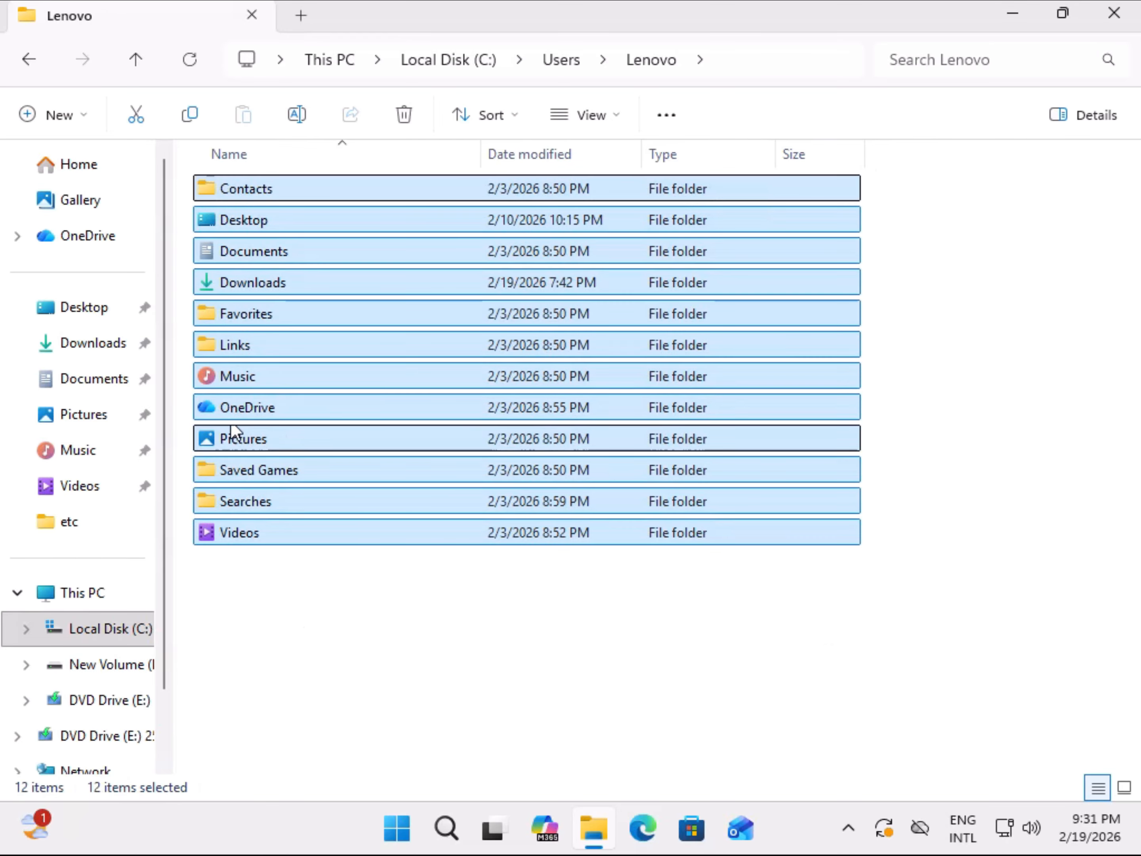
{"action": "left_click", "coordinate": [295, 622]}
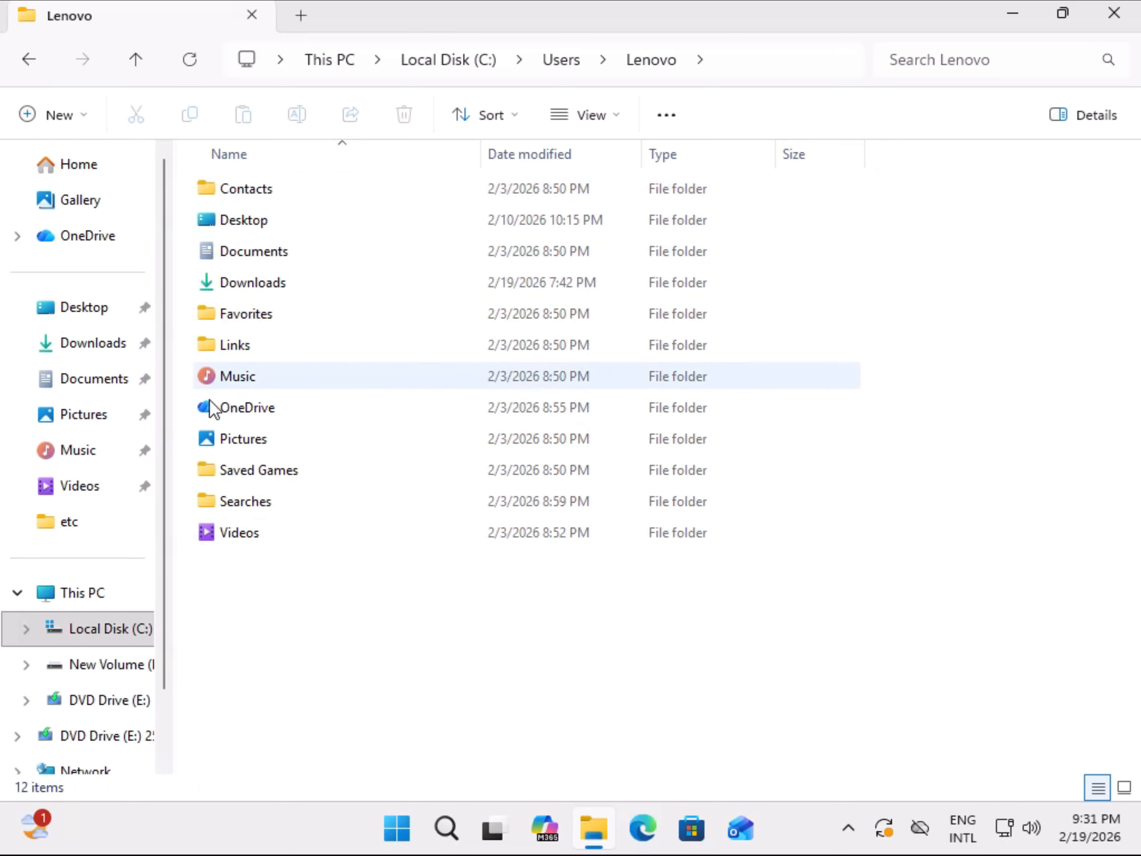
{"action": "left_click", "coordinate": [120, 638]}
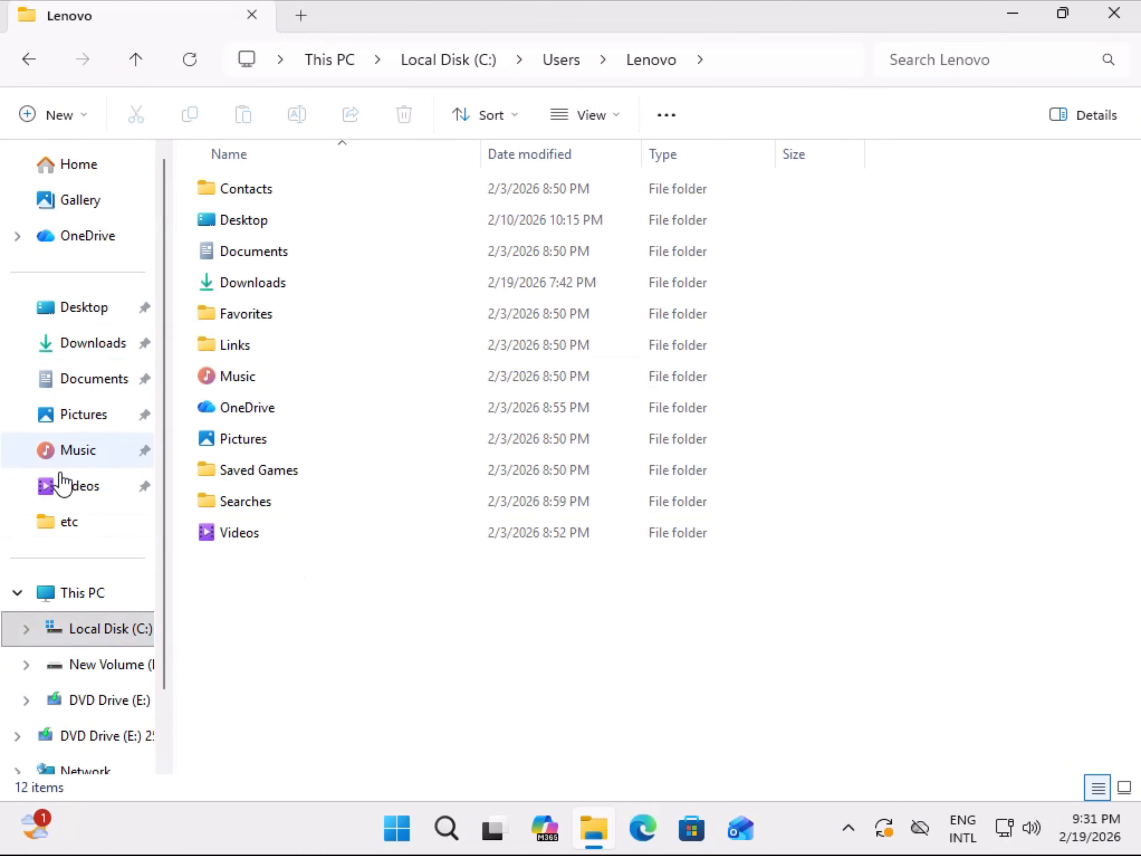
{"action": "left_click", "coordinate": [1104, 22]}
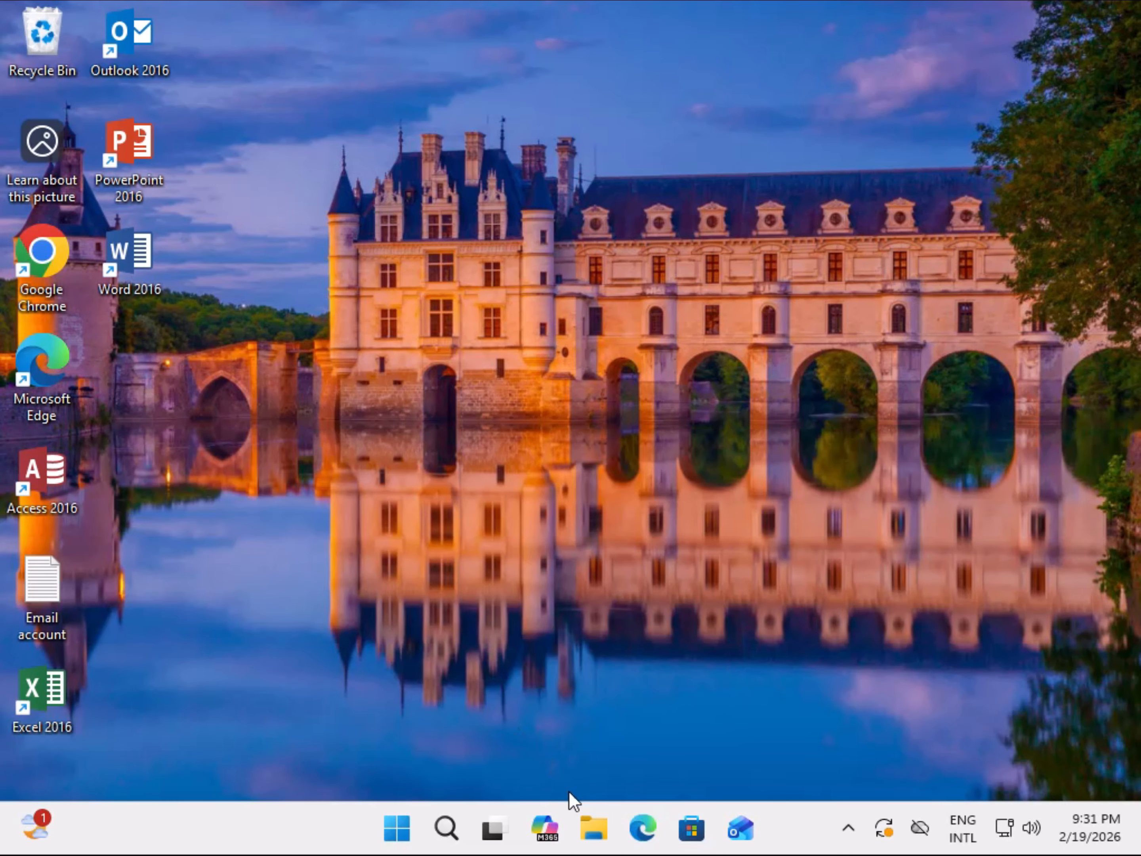
- Reopen File Explorer and look through the Desktop, Downloads and Documents folders
{"action": "key", "text": "super+e"}
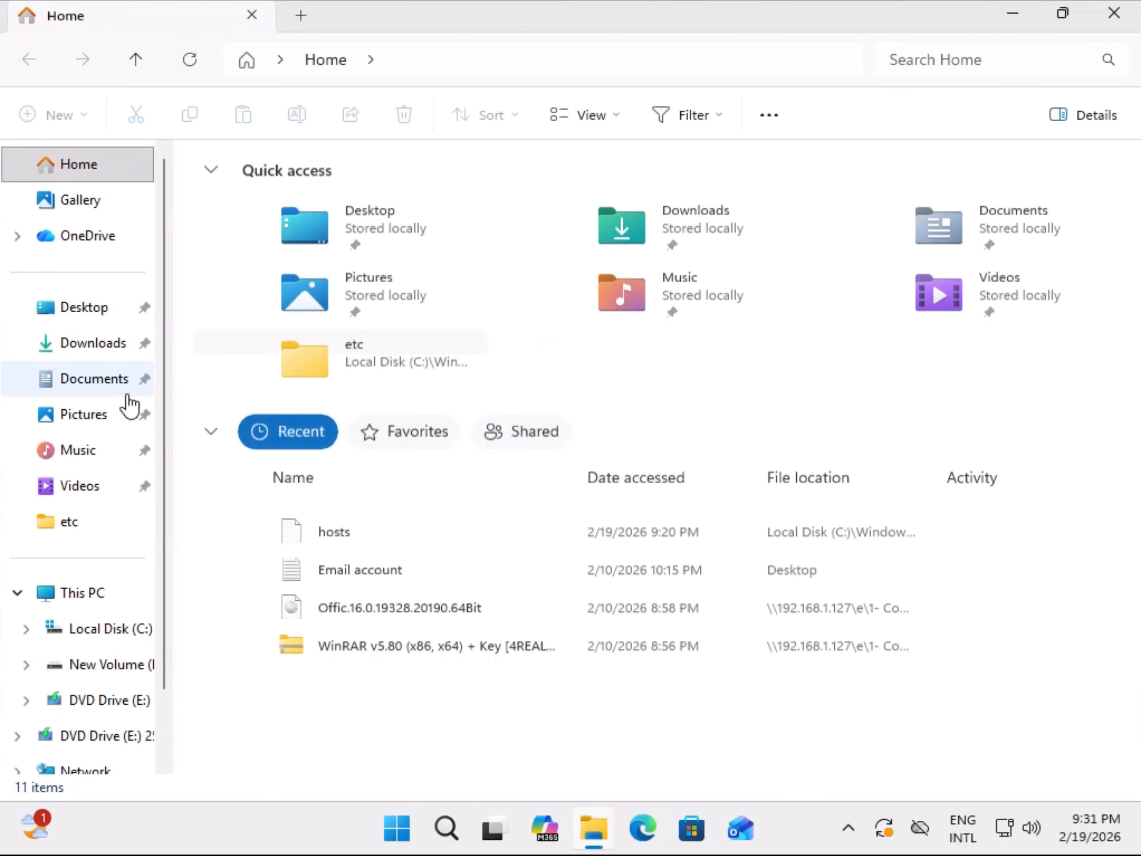
{"action": "left_click", "coordinate": [74, 325]}
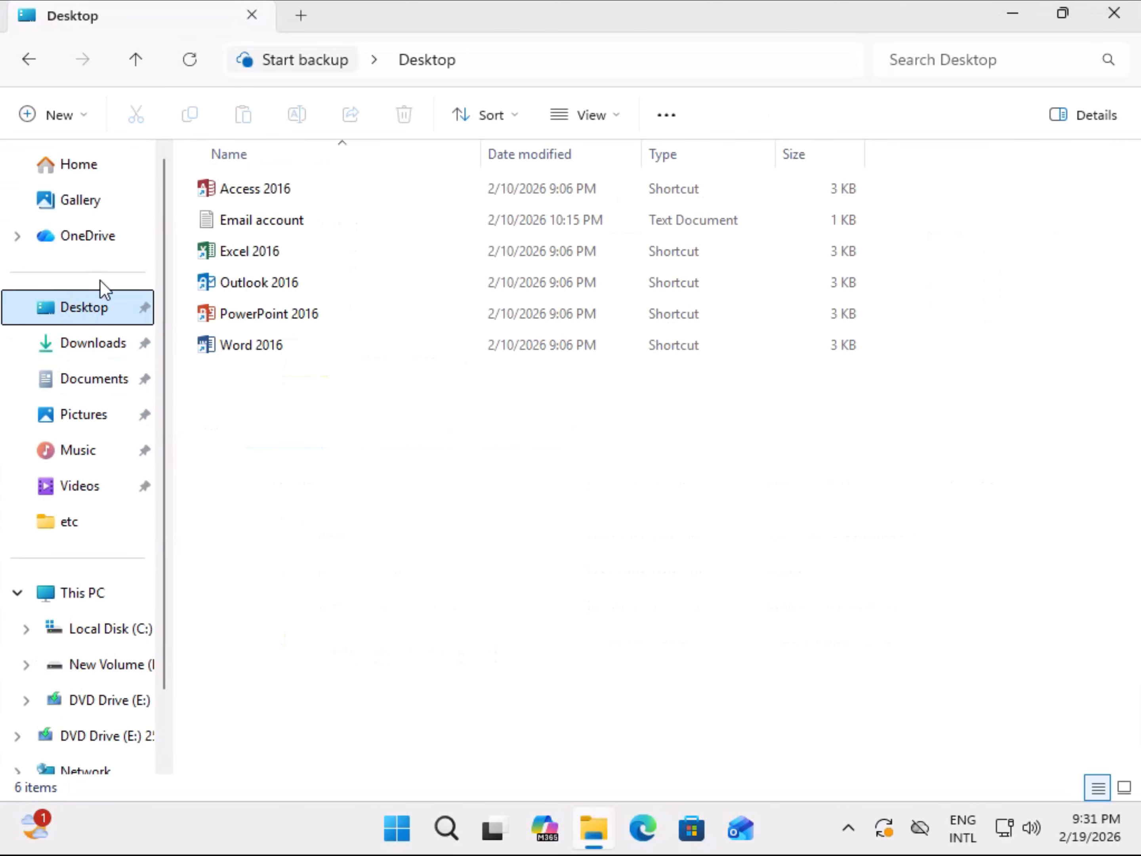
{"action": "left_click", "coordinate": [94, 342]}
{"action": "left_click", "coordinate": [112, 386]}
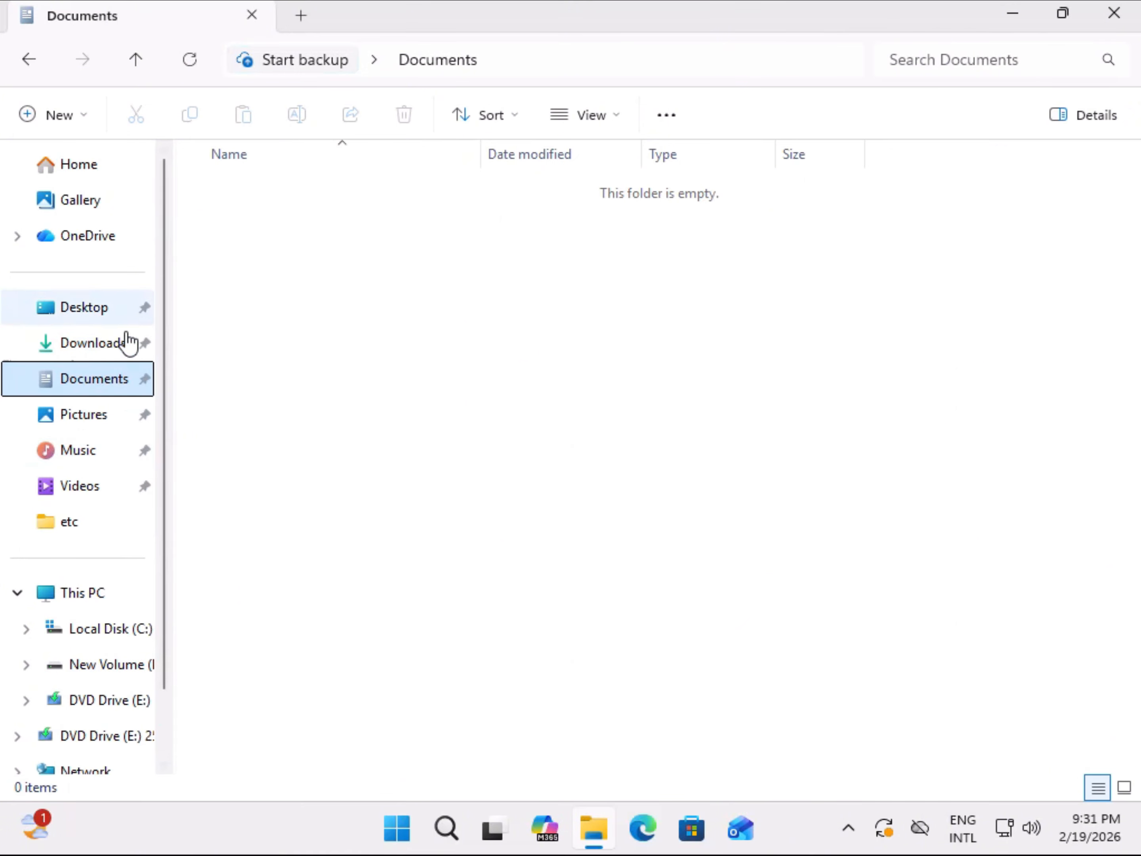
- Copy all the user profile folders inside C:\Users
{"action": "left_click", "coordinate": [87, 630]}
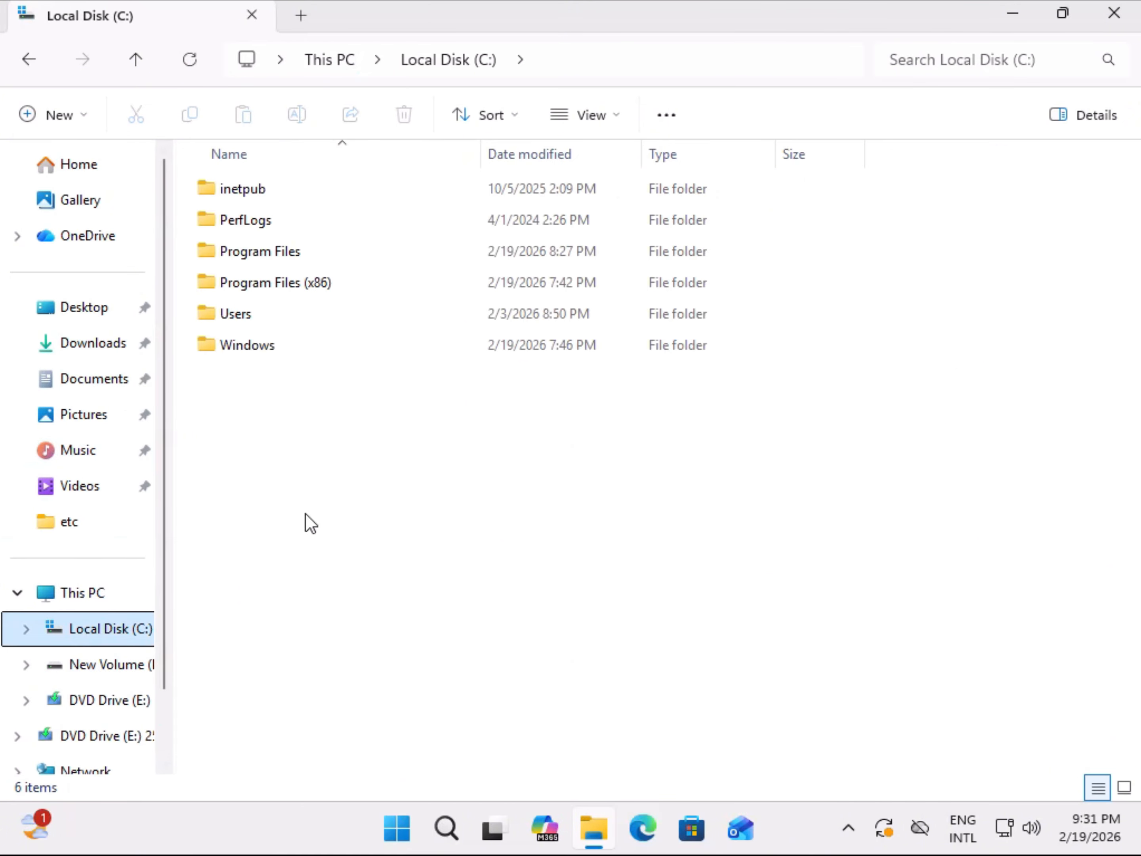
{"action": "double_click", "coordinate": [248, 314]}
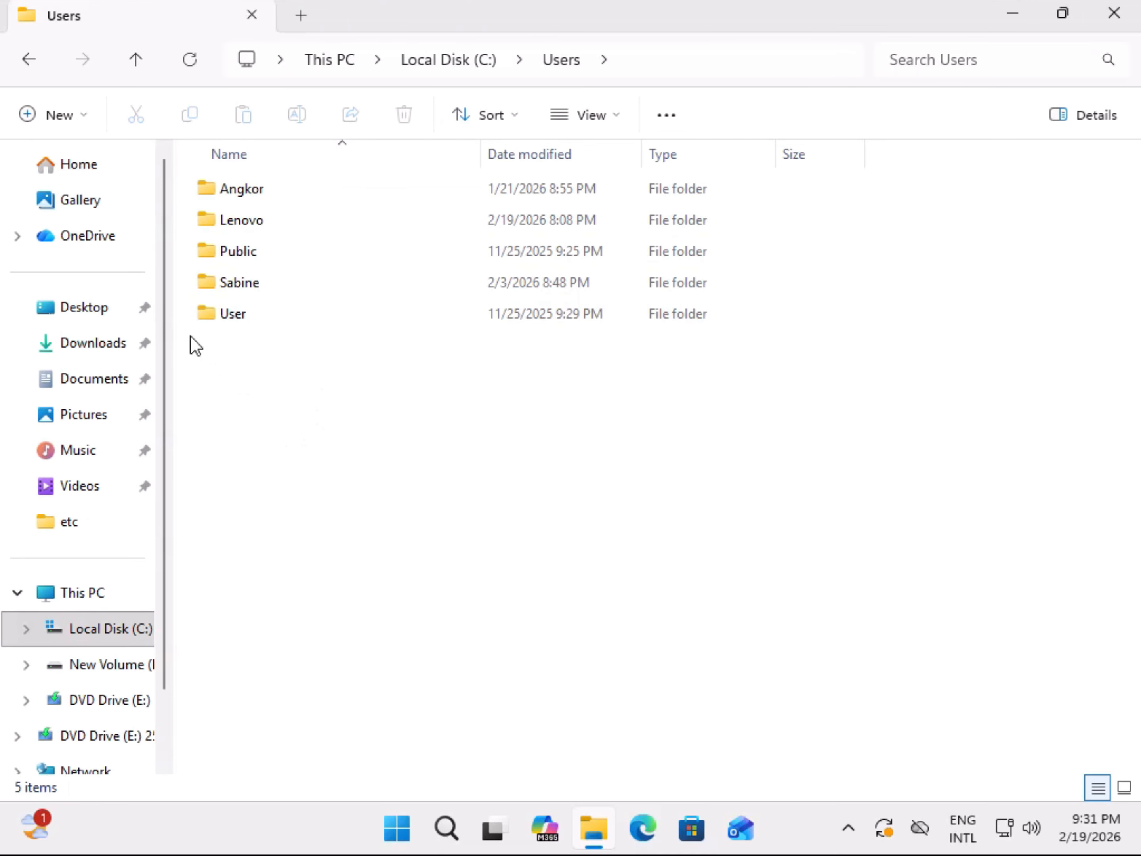
{"action": "left_click_drag", "start_coordinate": [190, 335], "coordinate": [288, 206]}
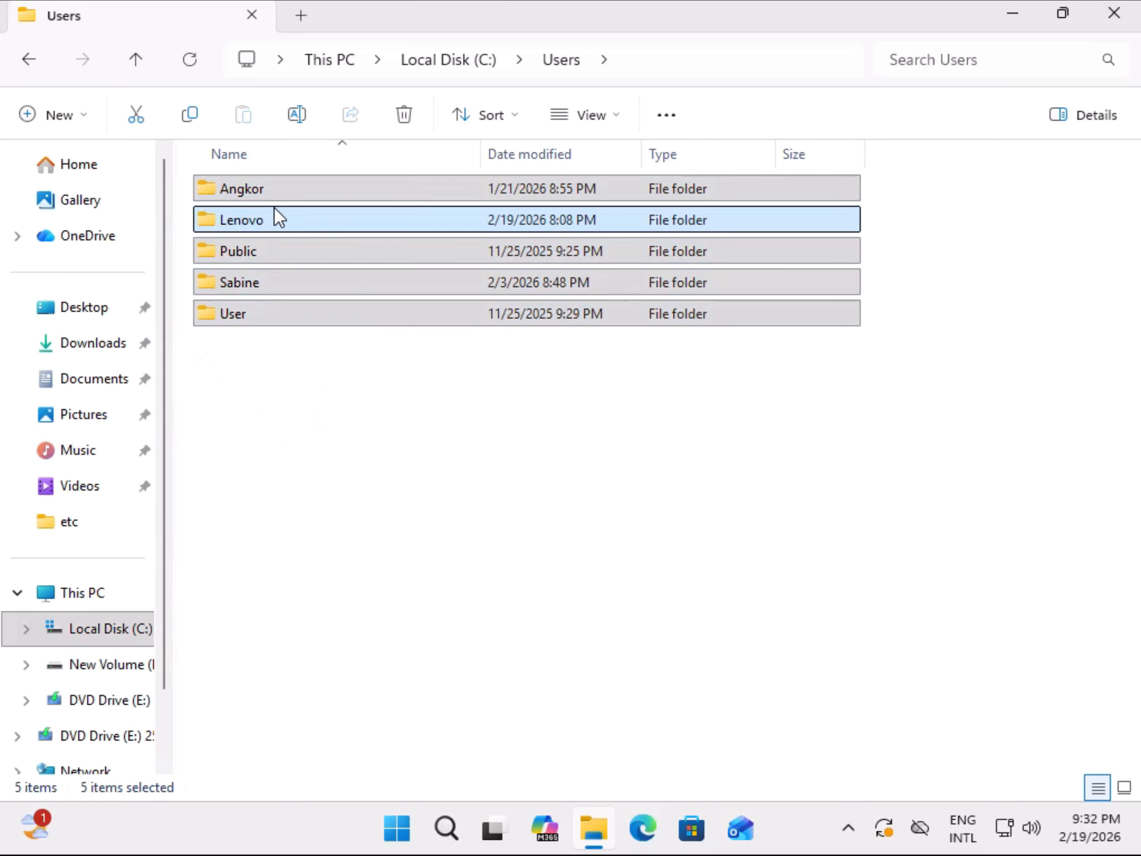
{"action": "right_click", "coordinate": [275, 207]}
{"action": "left_click", "coordinate": [394, 253]}
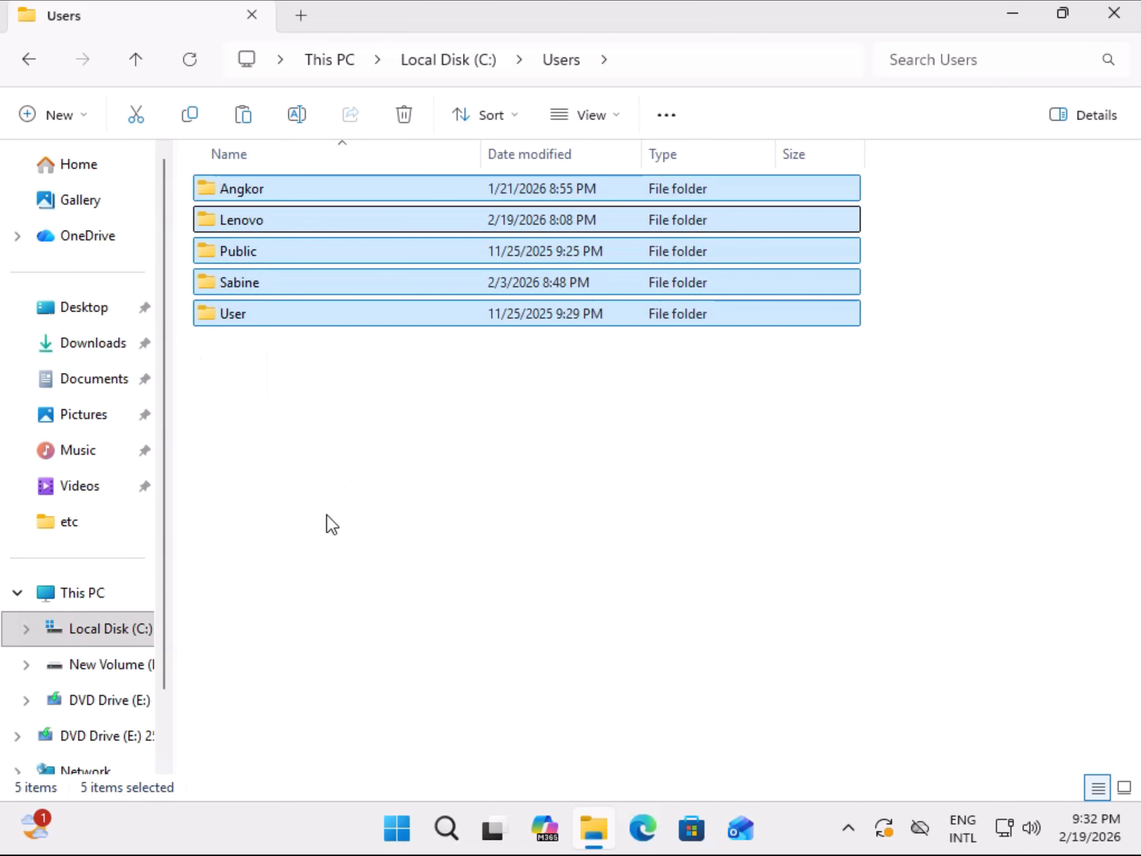
- Check the free space on New Volume (D:) and create a folder named "Backup all" on that drive
{"action": "left_click", "coordinate": [98, 664]}
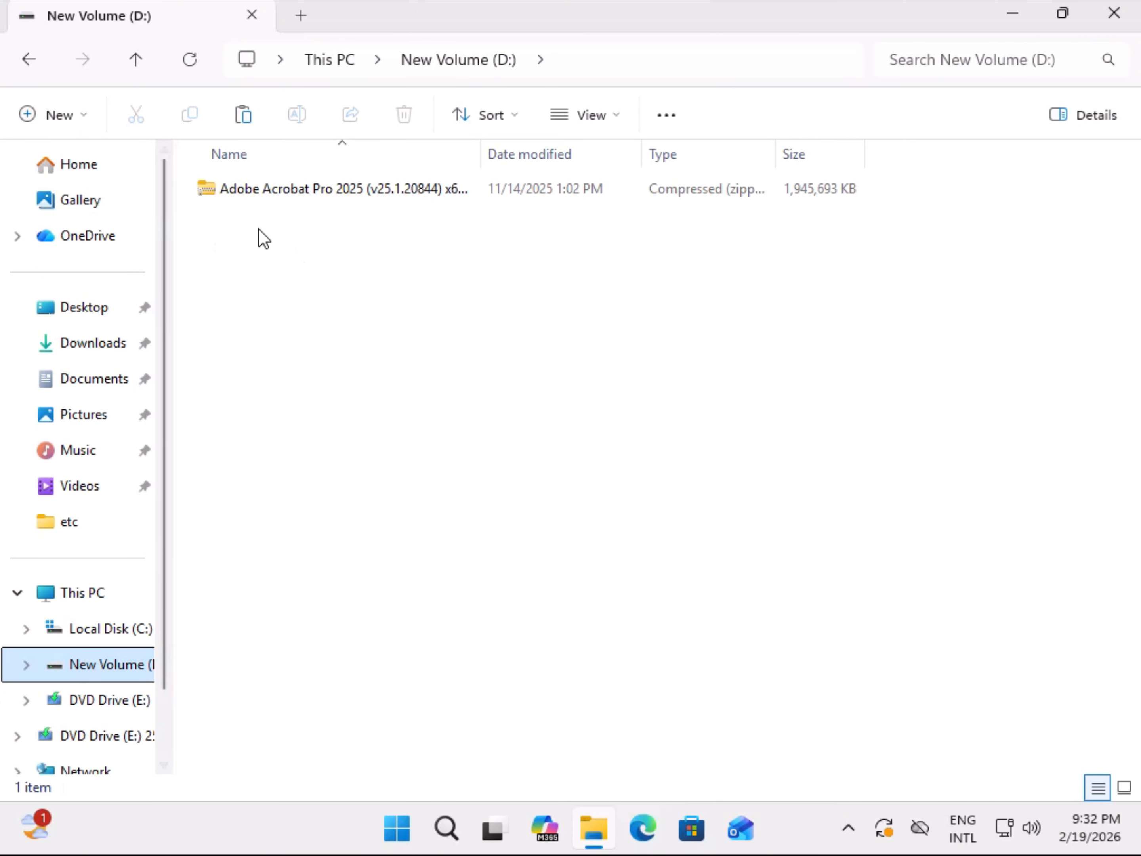
{"action": "left_click", "coordinate": [82, 593]}
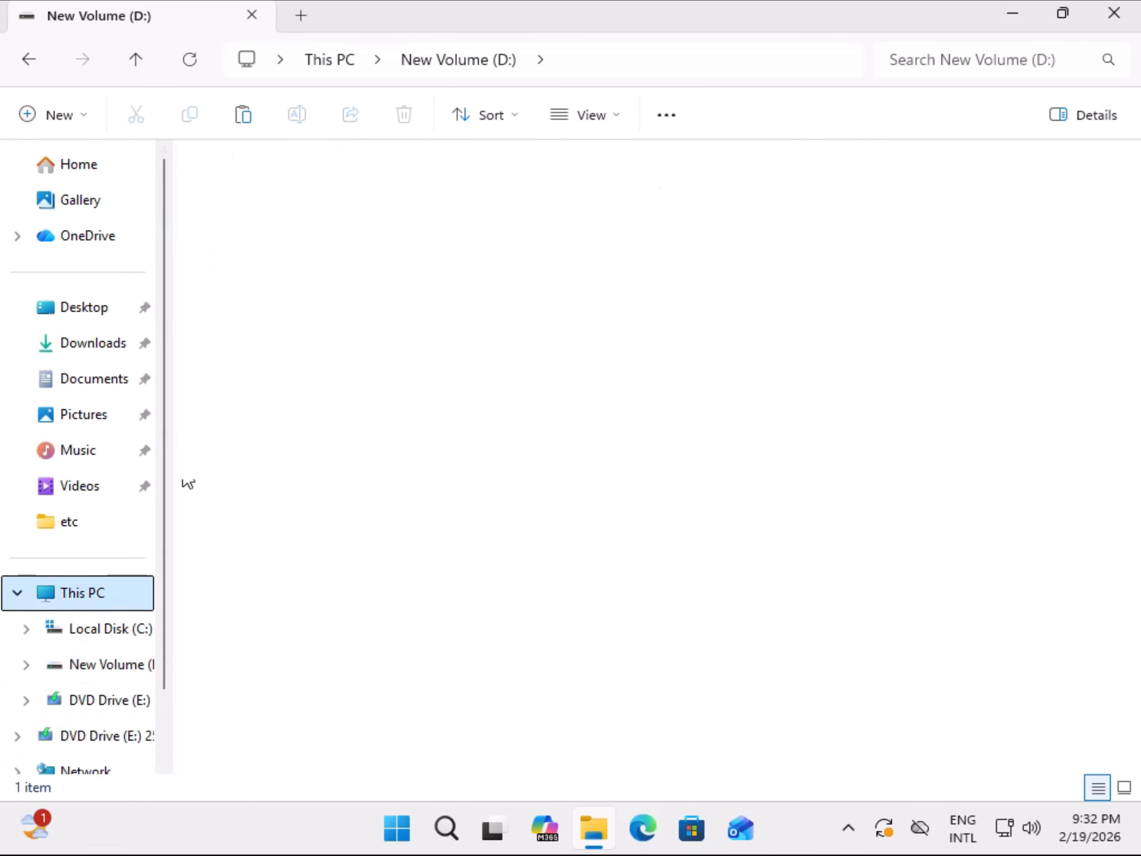
{"action": "left_click", "coordinate": [564, 231]}
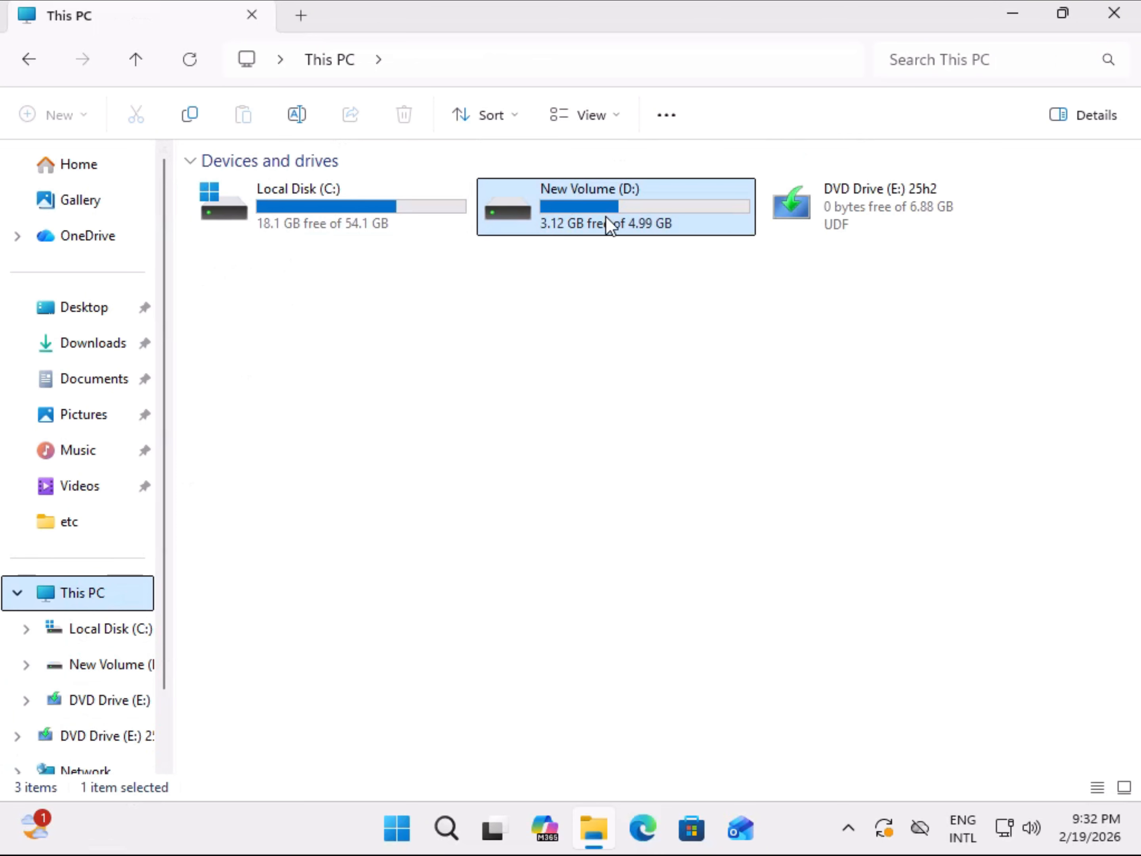
{"action": "double_click", "coordinate": [634, 219]}
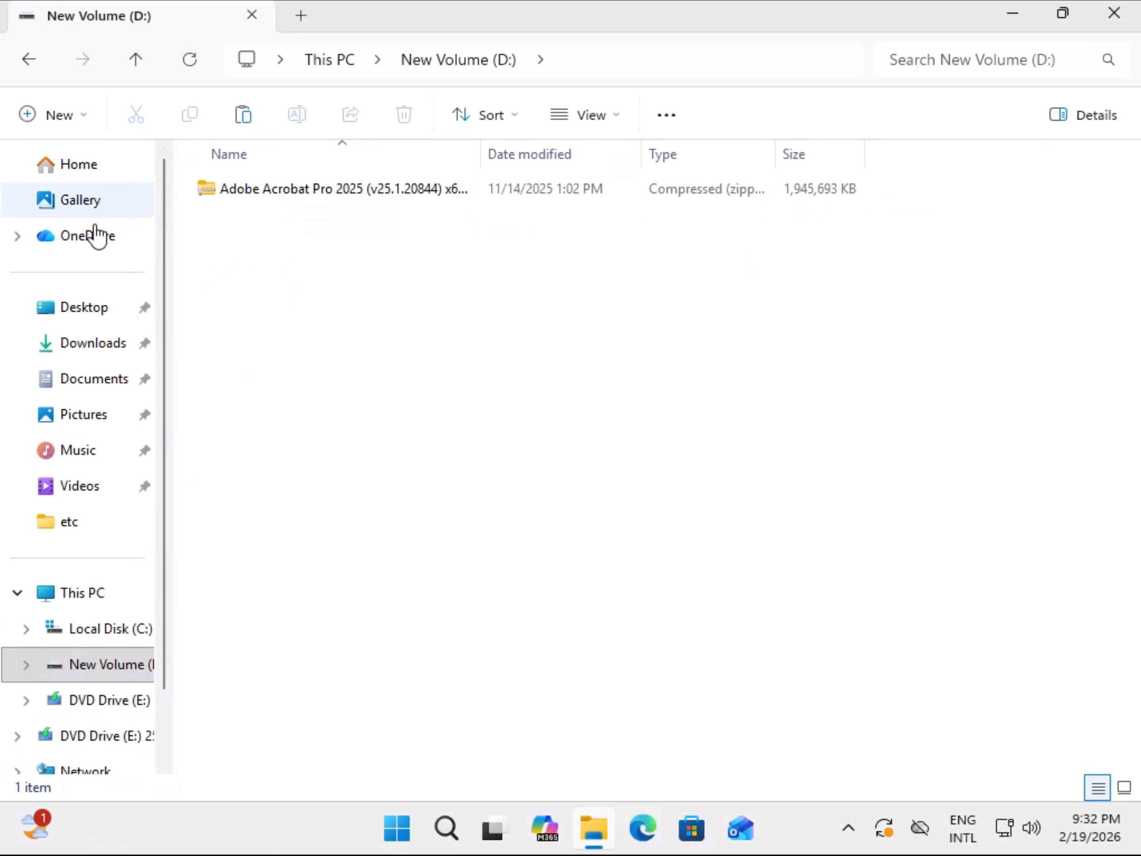
{"action": "right_click", "coordinate": [250, 241]}
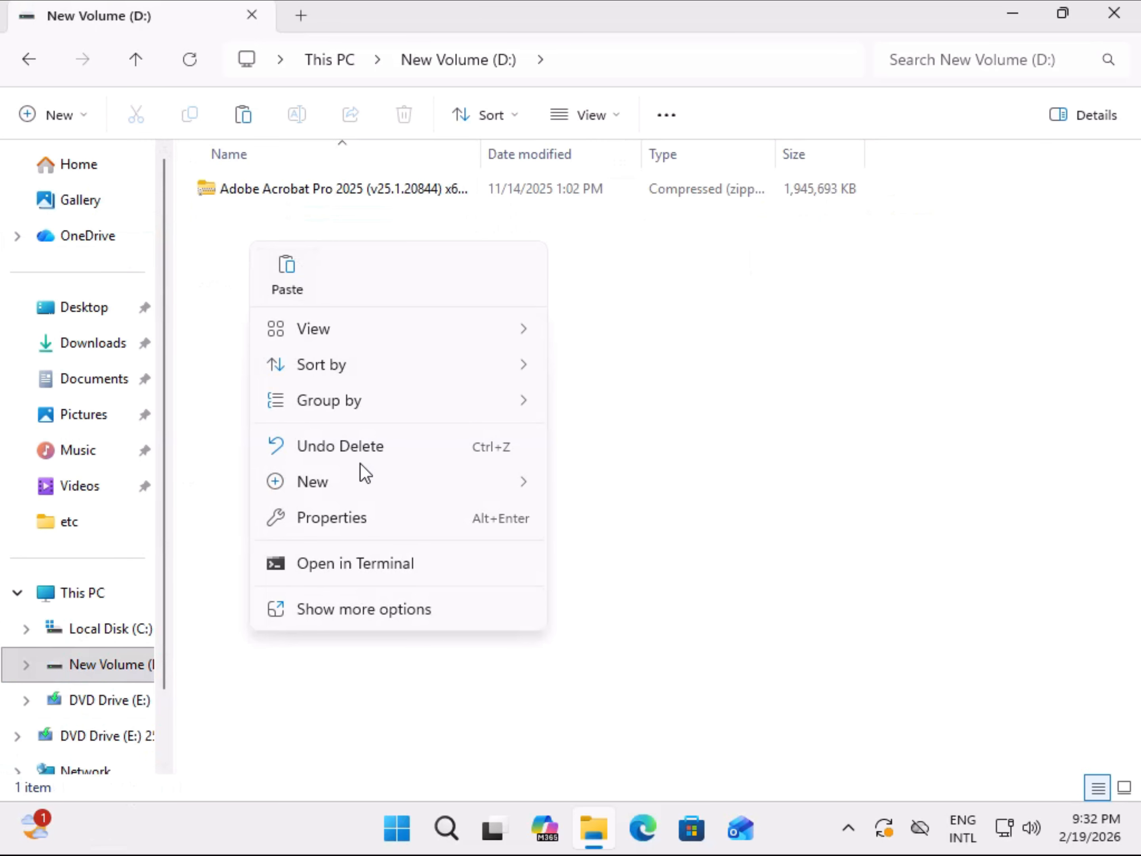
{"action": "mouse_move", "coordinate": [406, 485]}
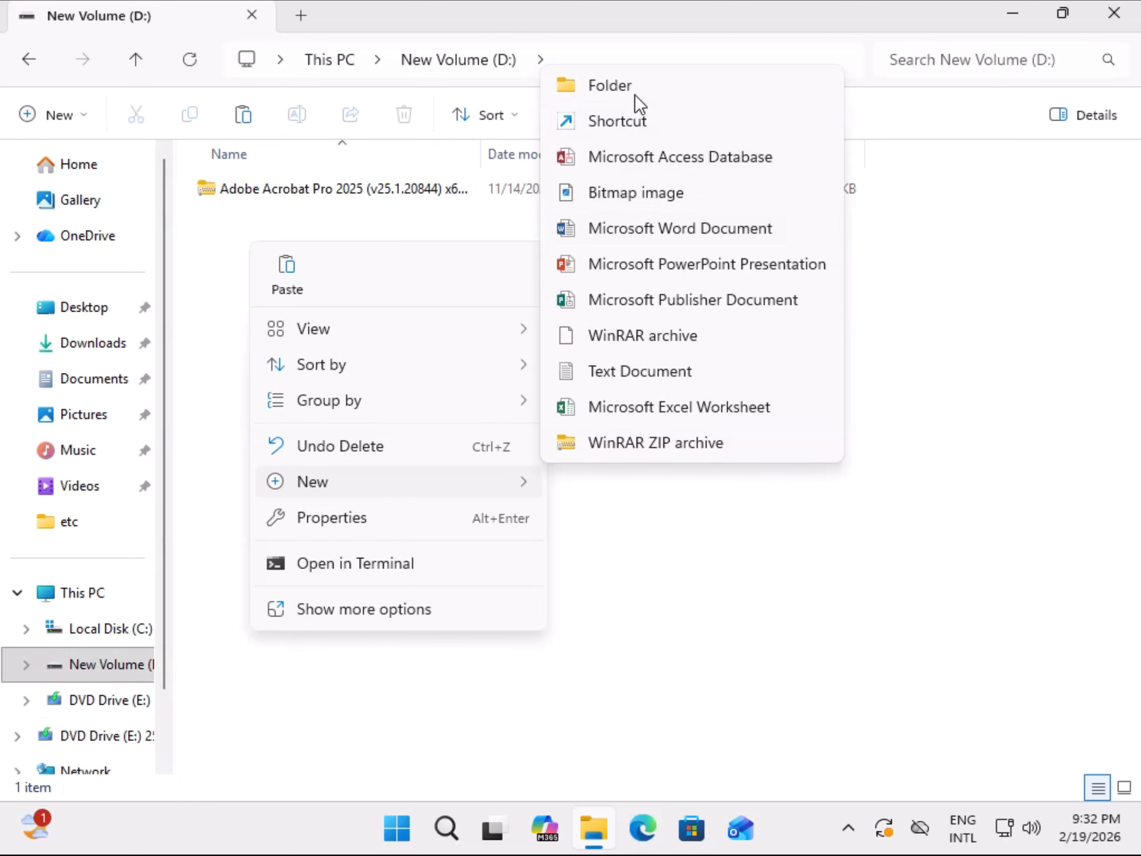
{"action": "left_click", "coordinate": [635, 94]}
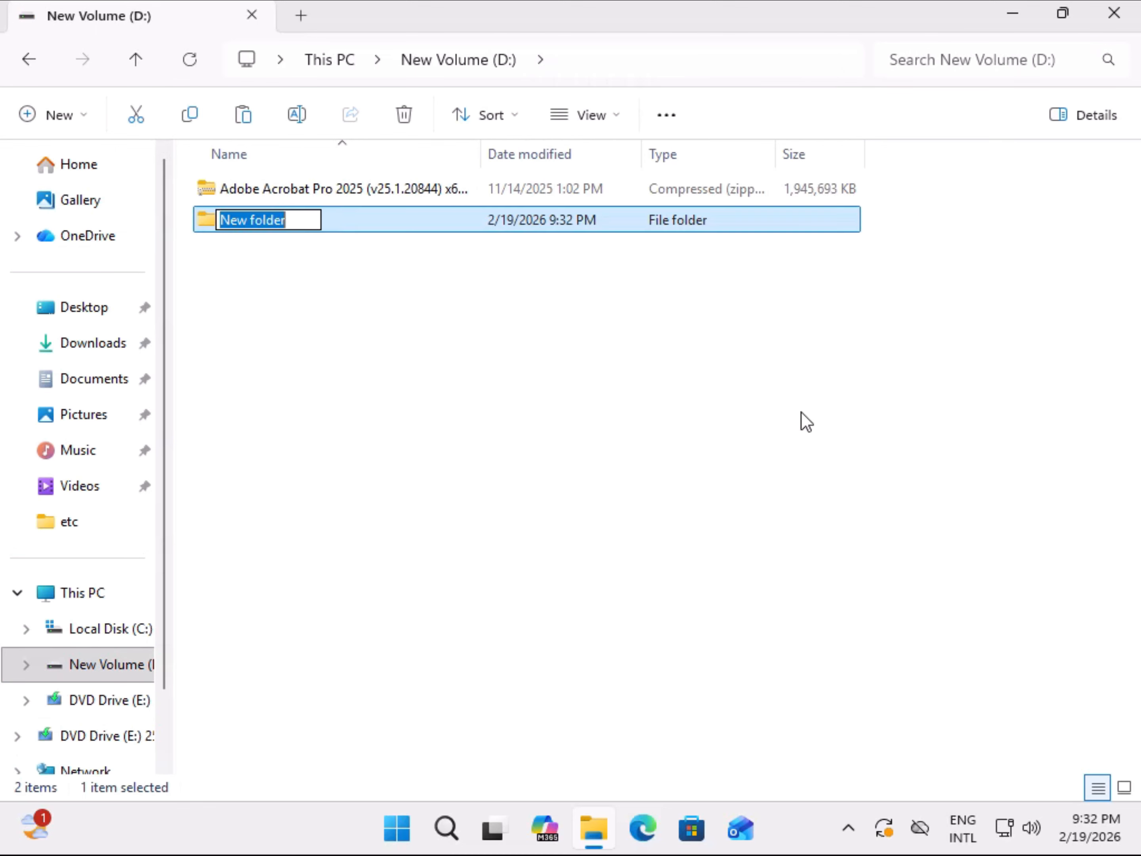
{"action": "type", "text": "Bac"}
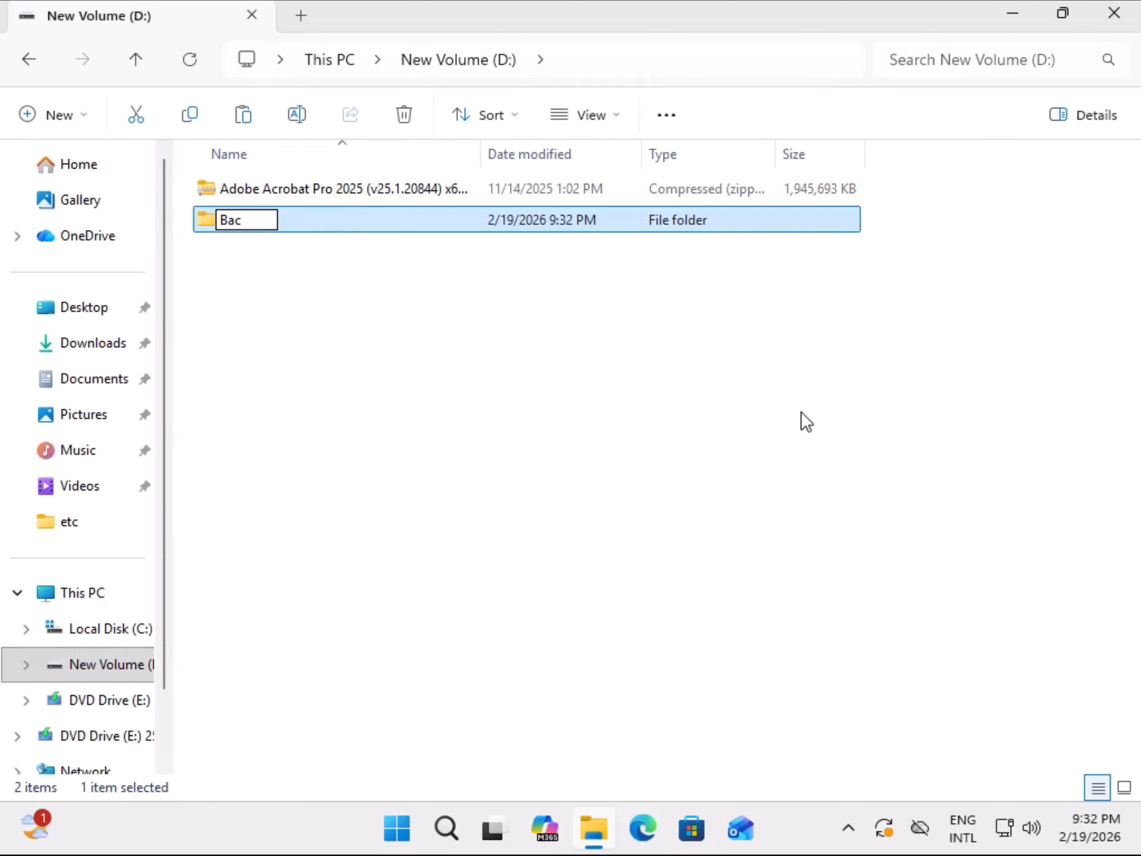
{"action": "type", "text": "kup all"}
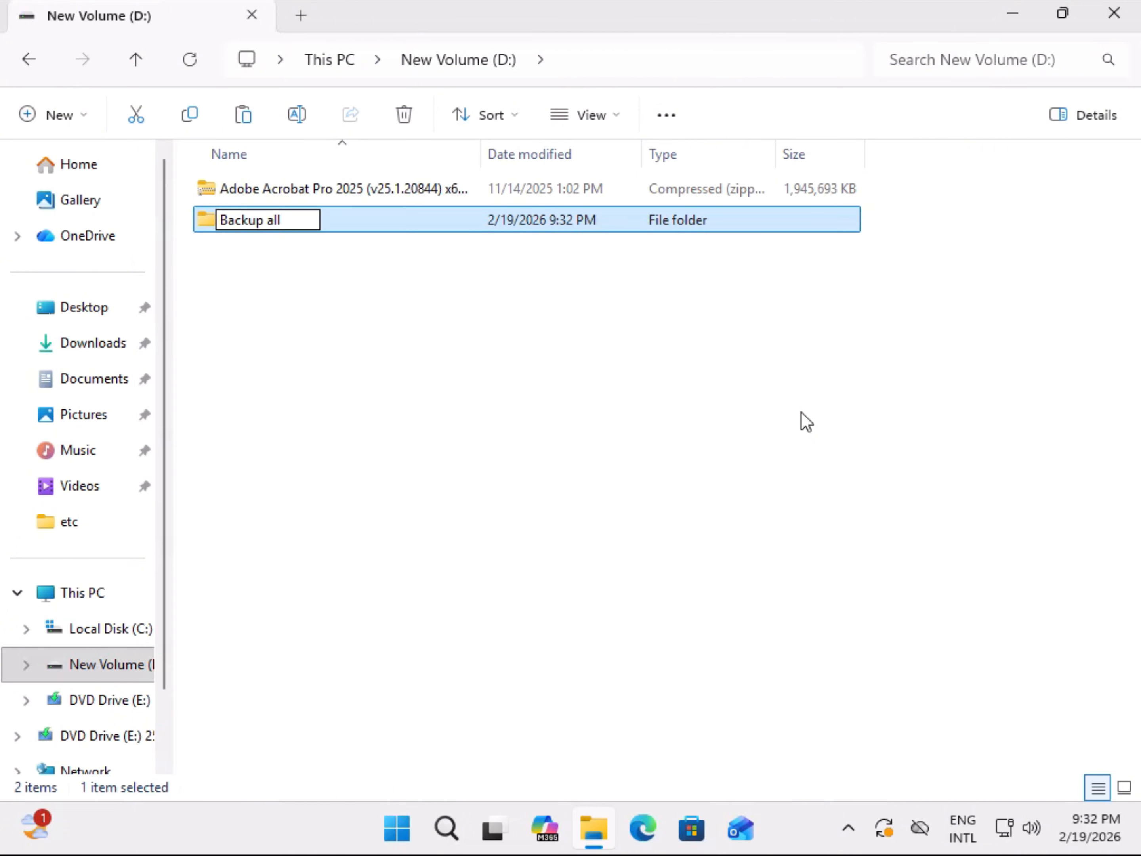
{"action": "key", "text": "Return"}
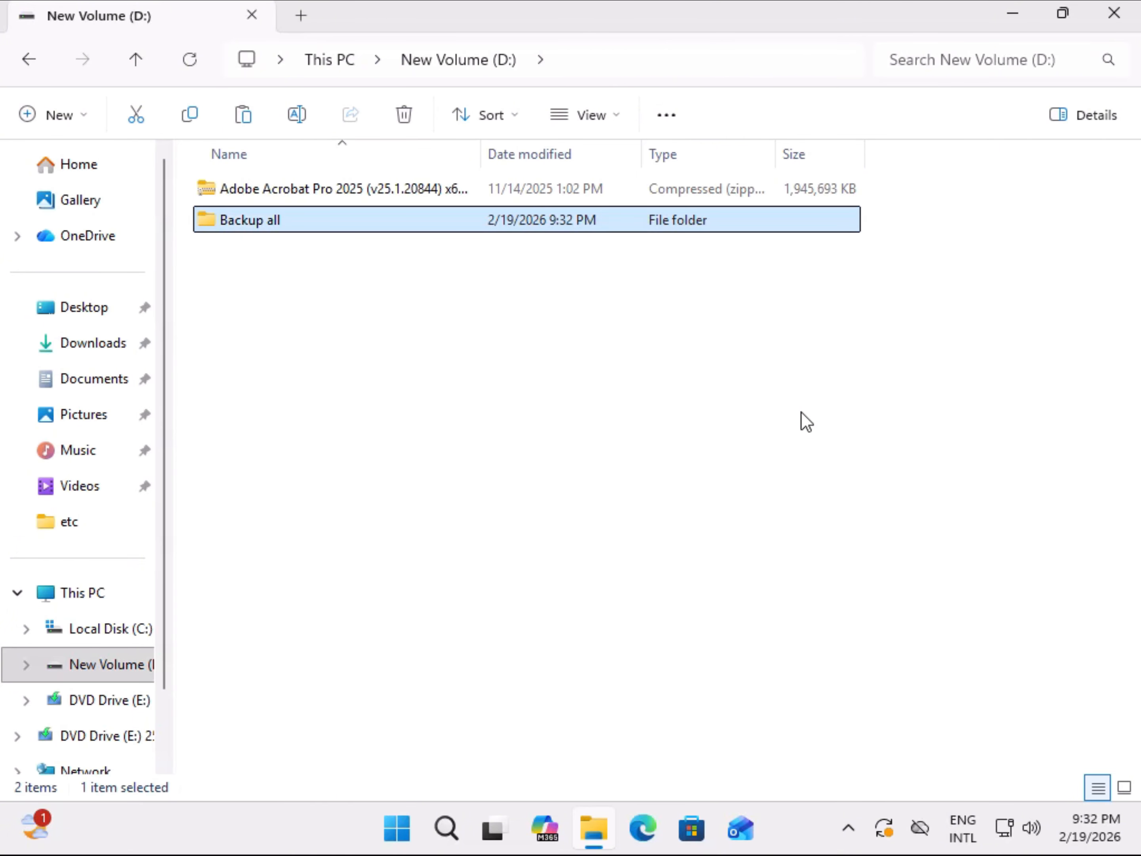
- Rename the new backup folder on New Volume (D:) as "Backup all Profiles"
{"action": "right_click", "coordinate": [296, 221]}
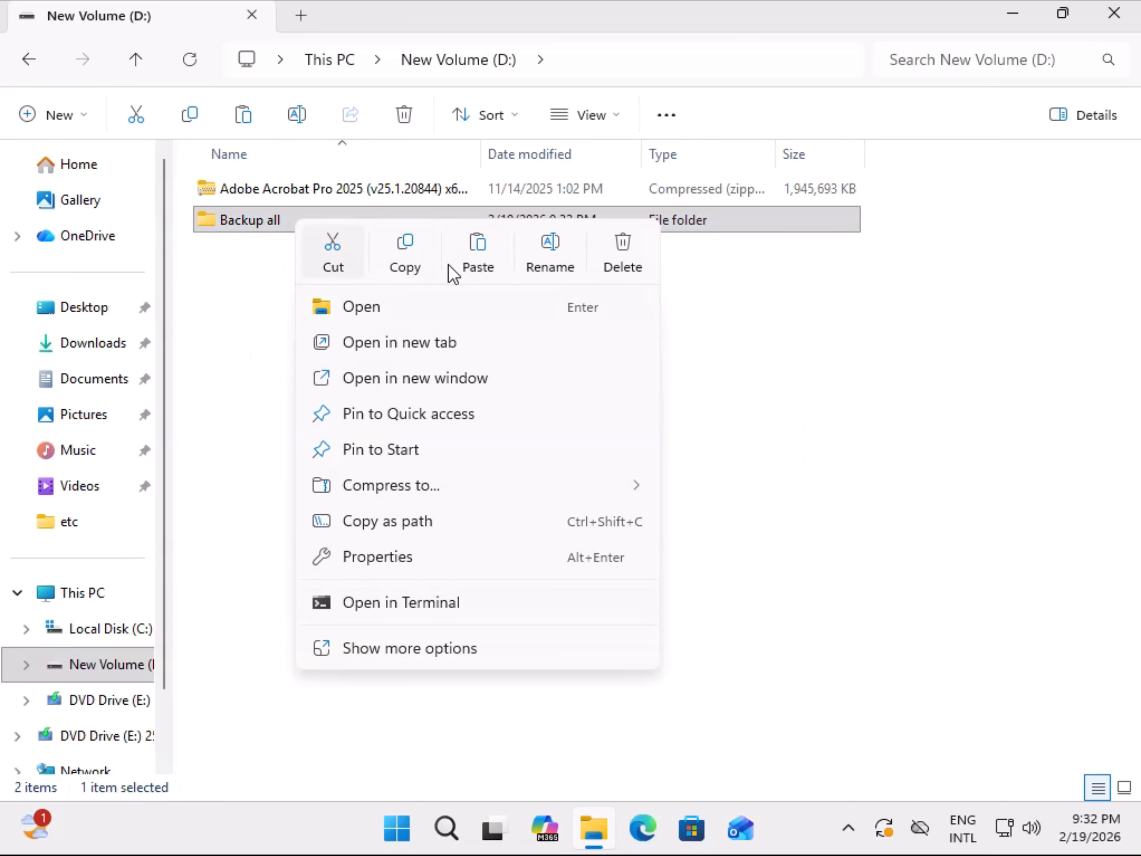
{"action": "left_click", "coordinate": [548, 254]}
{"action": "key", "text": "End"}
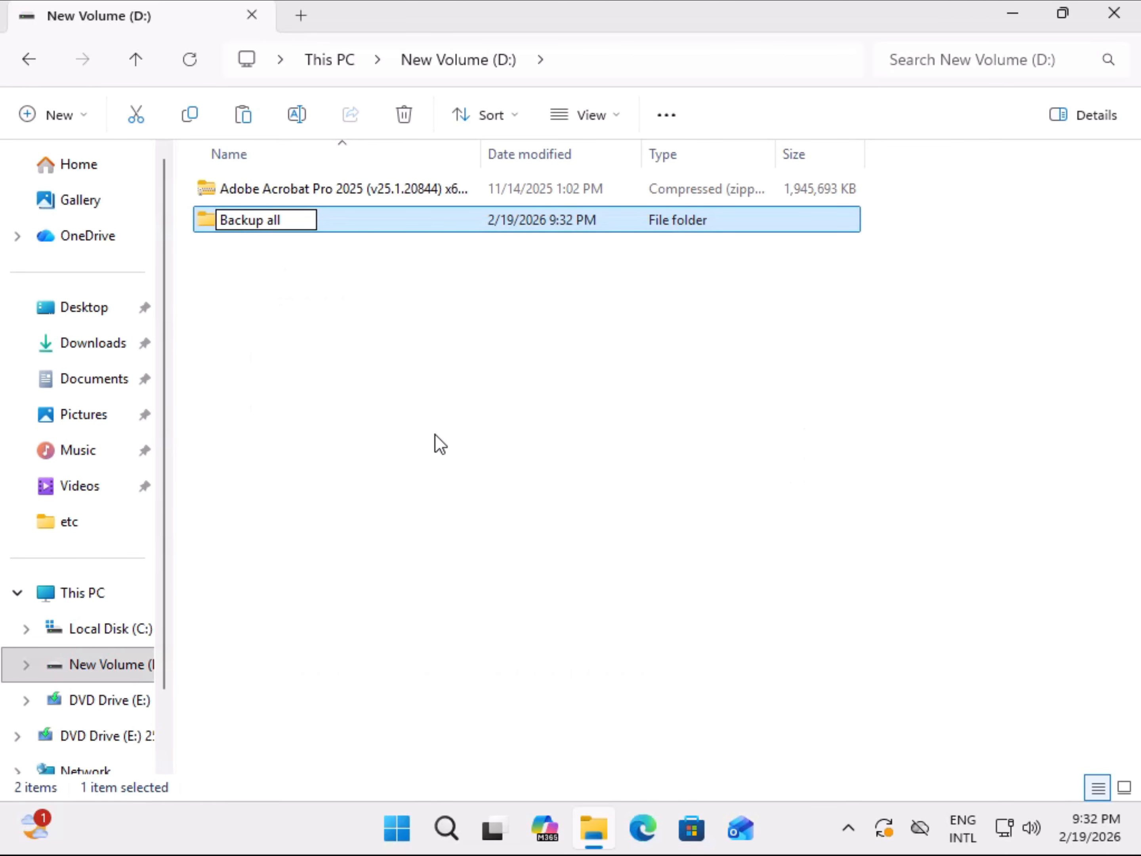
{"action": "type", "text": "p"}
{"action": "key", "text": "BackSpace"}
{"action": "key", "text": "BackSpace"}
{"action": "type", "text": "Profile"}
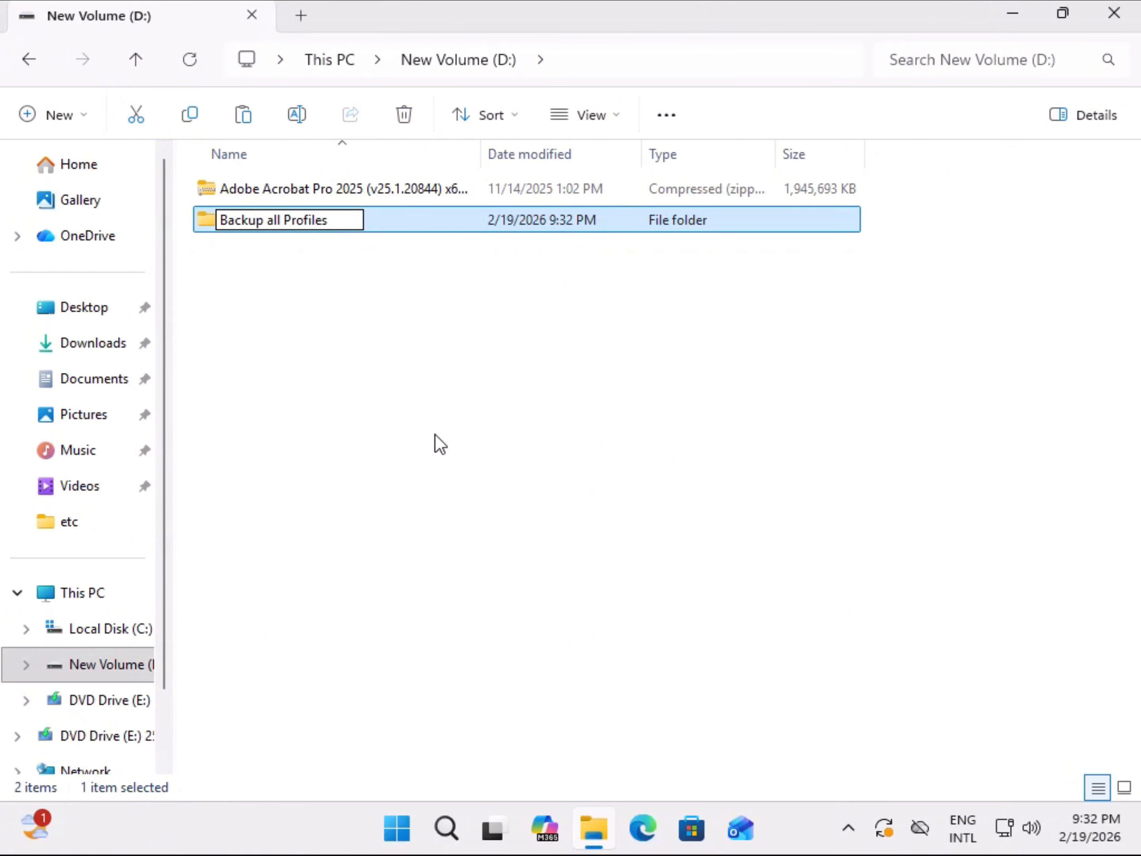
{"action": "type", "text": "s"}
{"action": "key", "text": "Return"}
{"action": "left_click", "coordinate": [435, 433]}
- Paste the copied profile folders into Backup all Profiles, granting administrator permission for the protected folder
{"action": "left_click", "coordinate": [275, 223]}
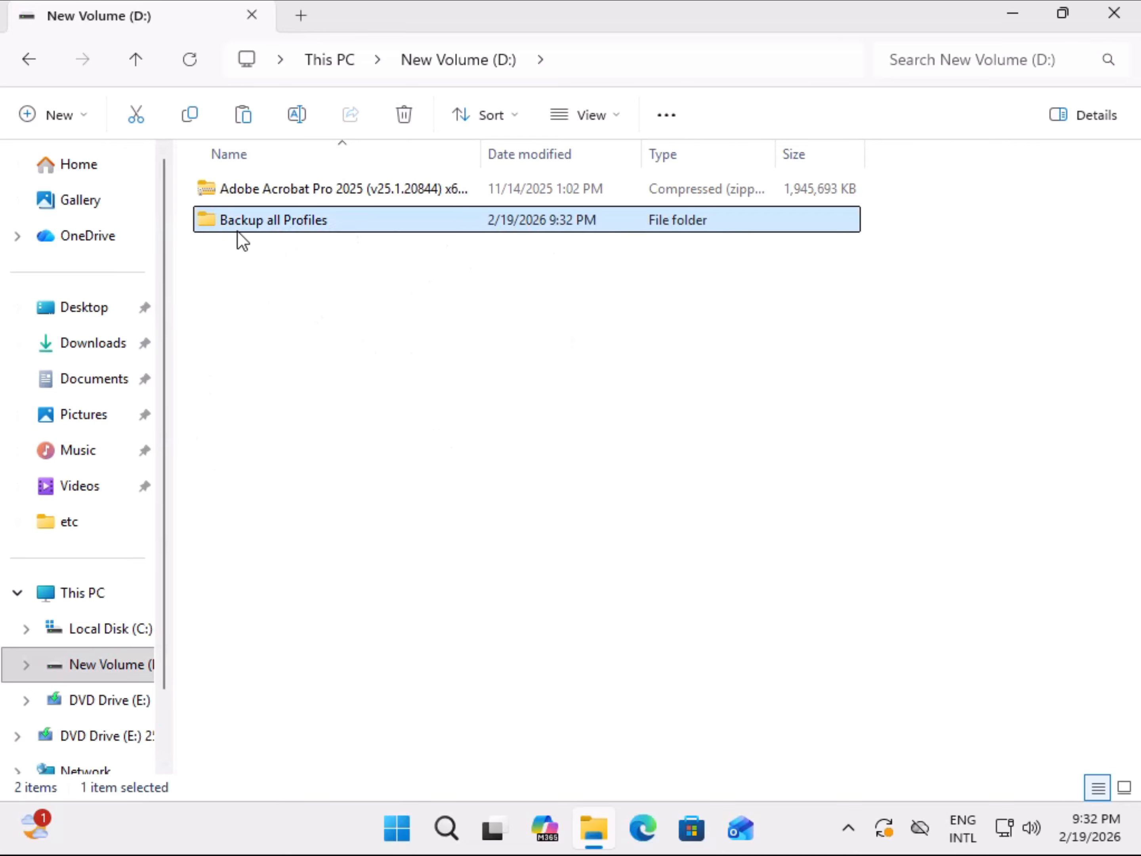
{"action": "double_click", "coordinate": [298, 228]}
{"action": "right_click", "coordinate": [298, 231]}
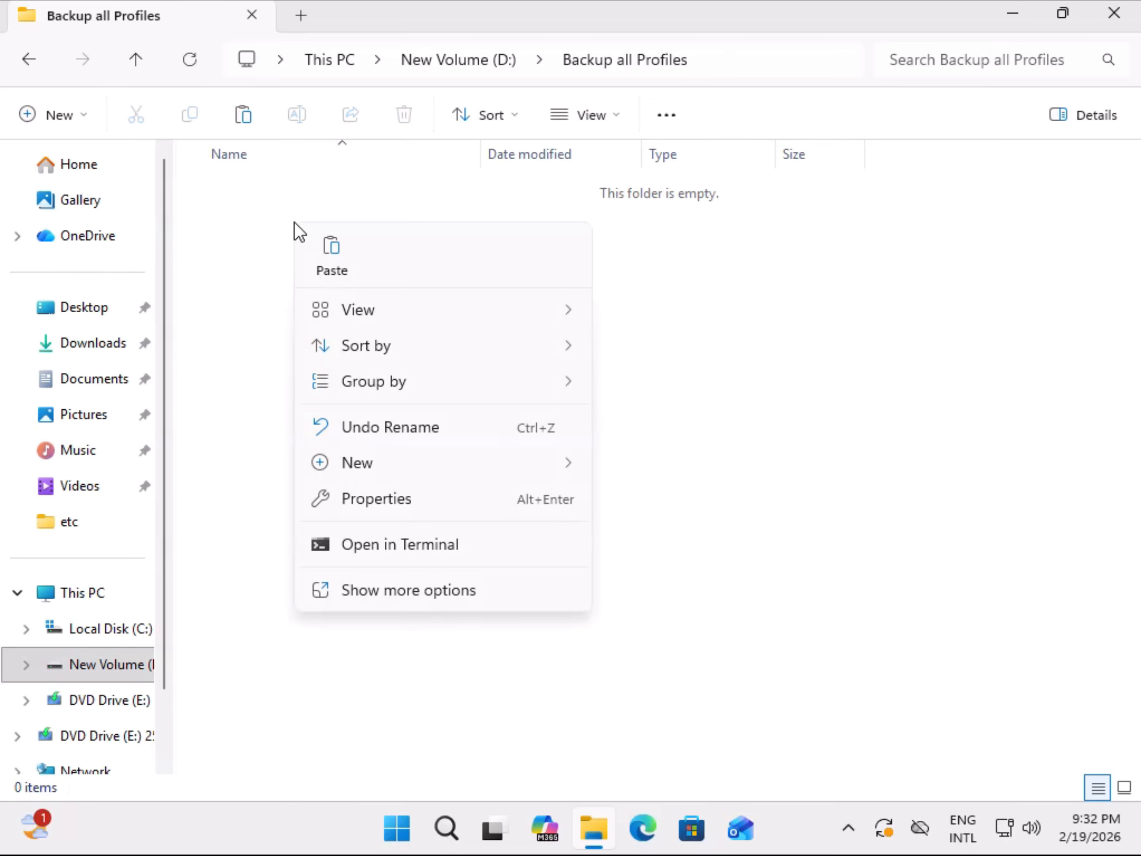
{"action": "left_click", "coordinate": [334, 257]}
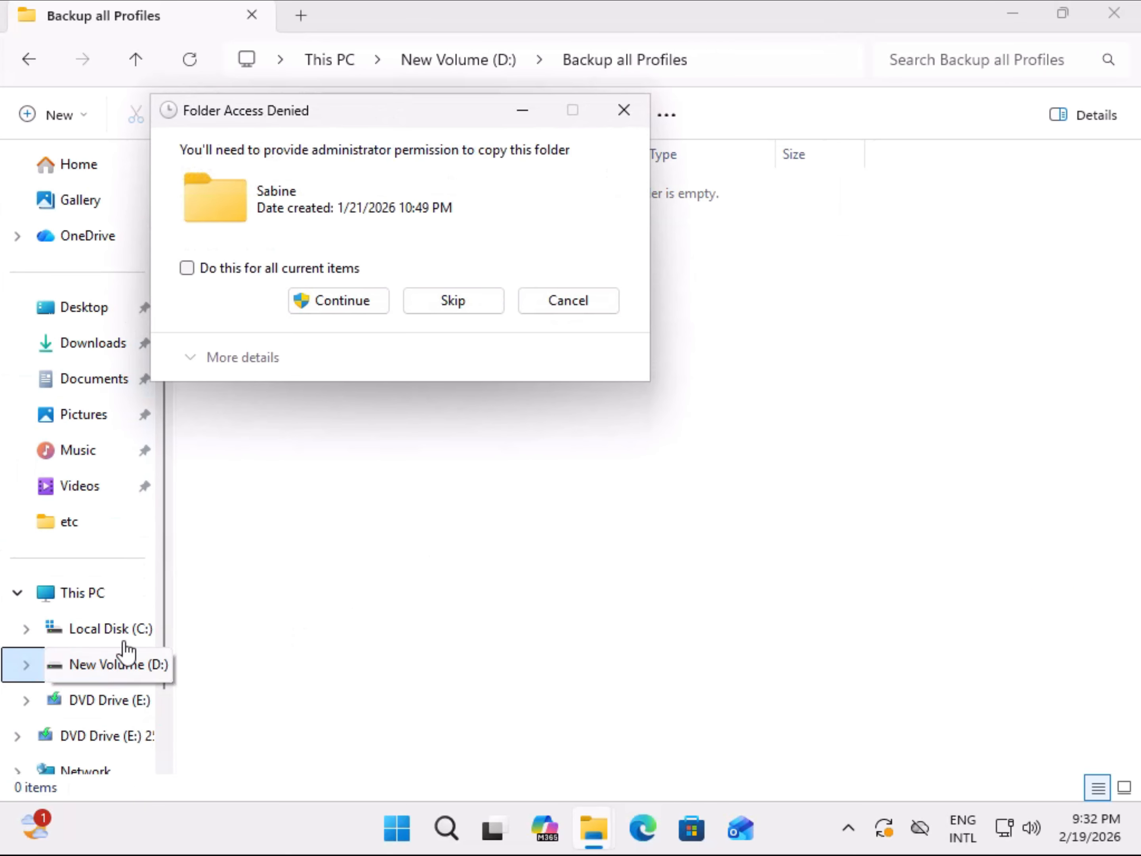
{"action": "left_click", "coordinate": [372, 300]}
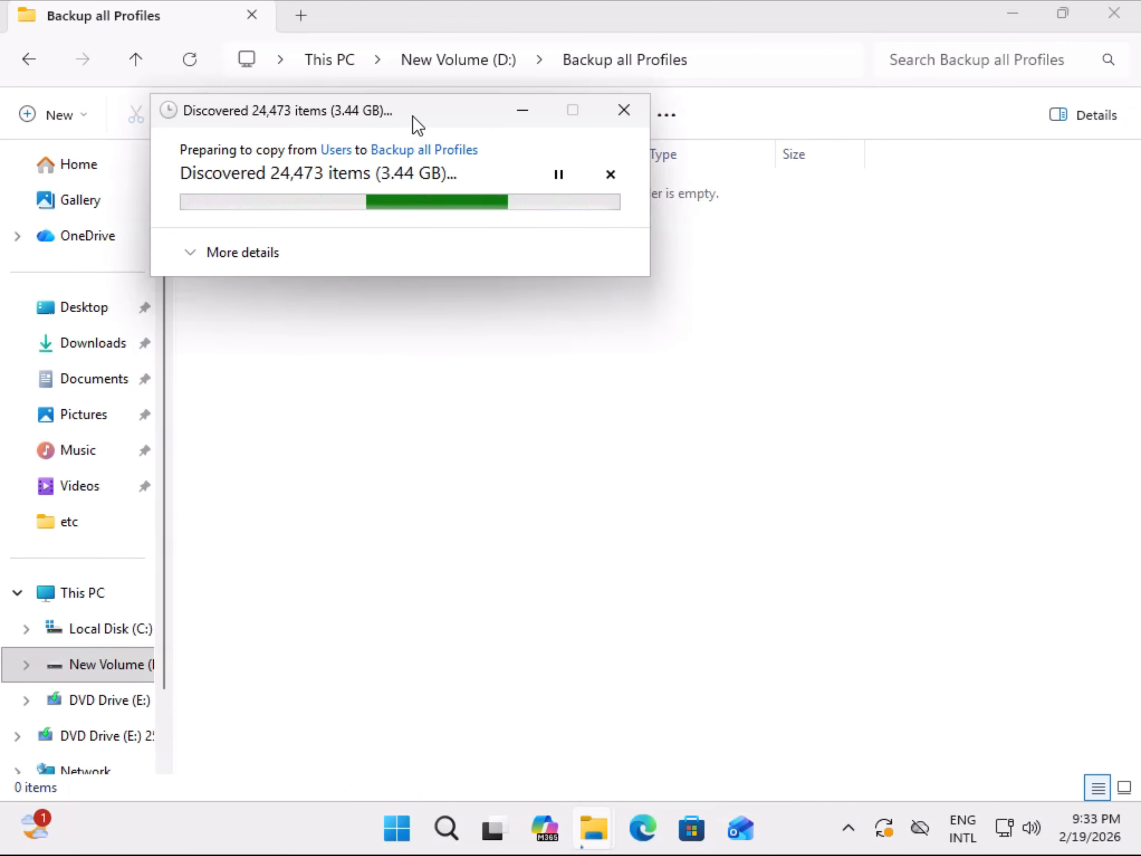
{"action": "left_click_drag", "start_coordinate": [412, 115], "coordinate": [728, 256]}
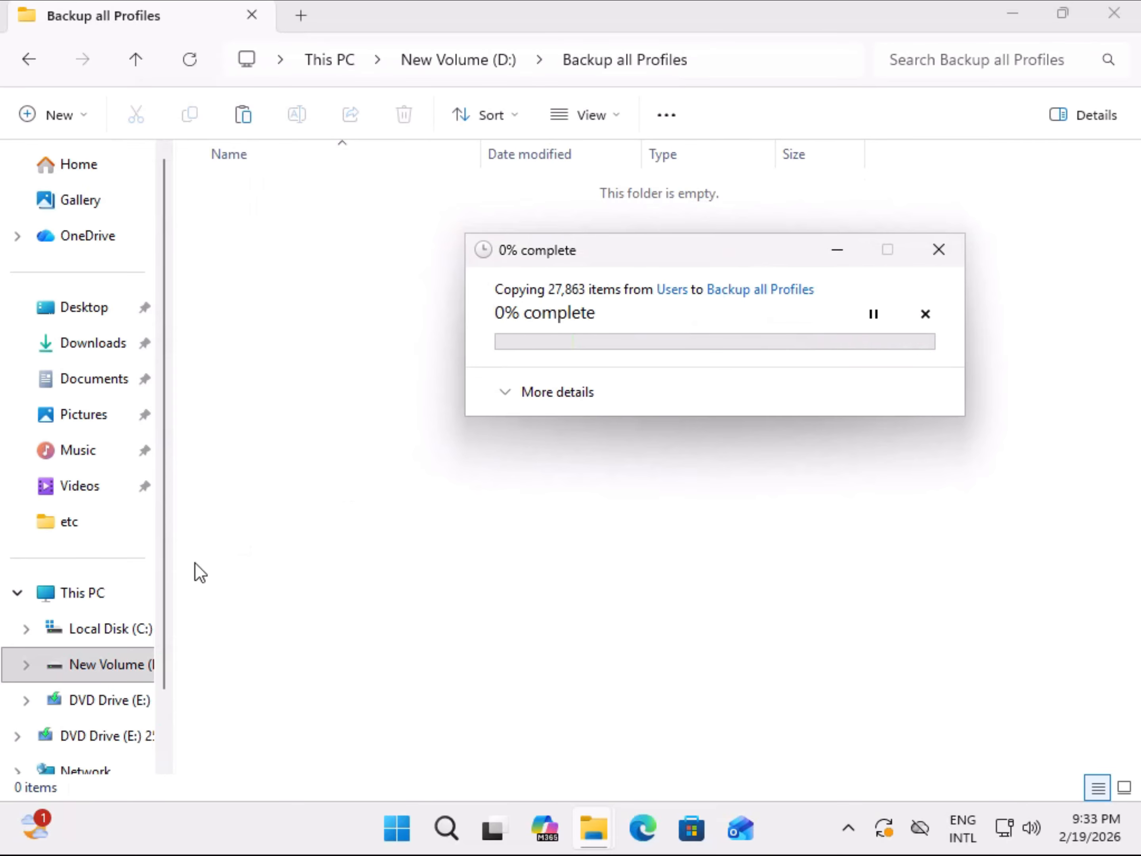
- Look through the Lenovo profile in C:\Users, including its Documents folder, and close File Explorer
{"action": "left_click", "coordinate": [94, 643]}
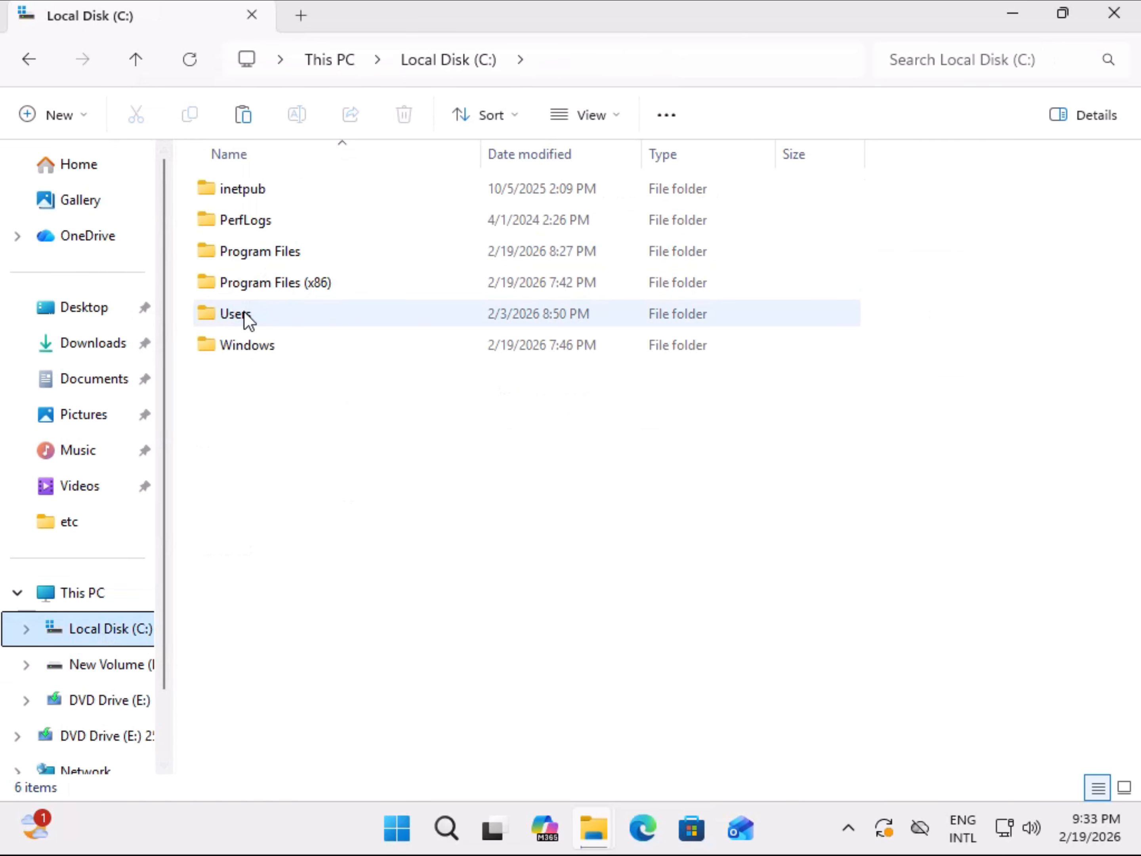
{"action": "double_click", "coordinate": [242, 313]}
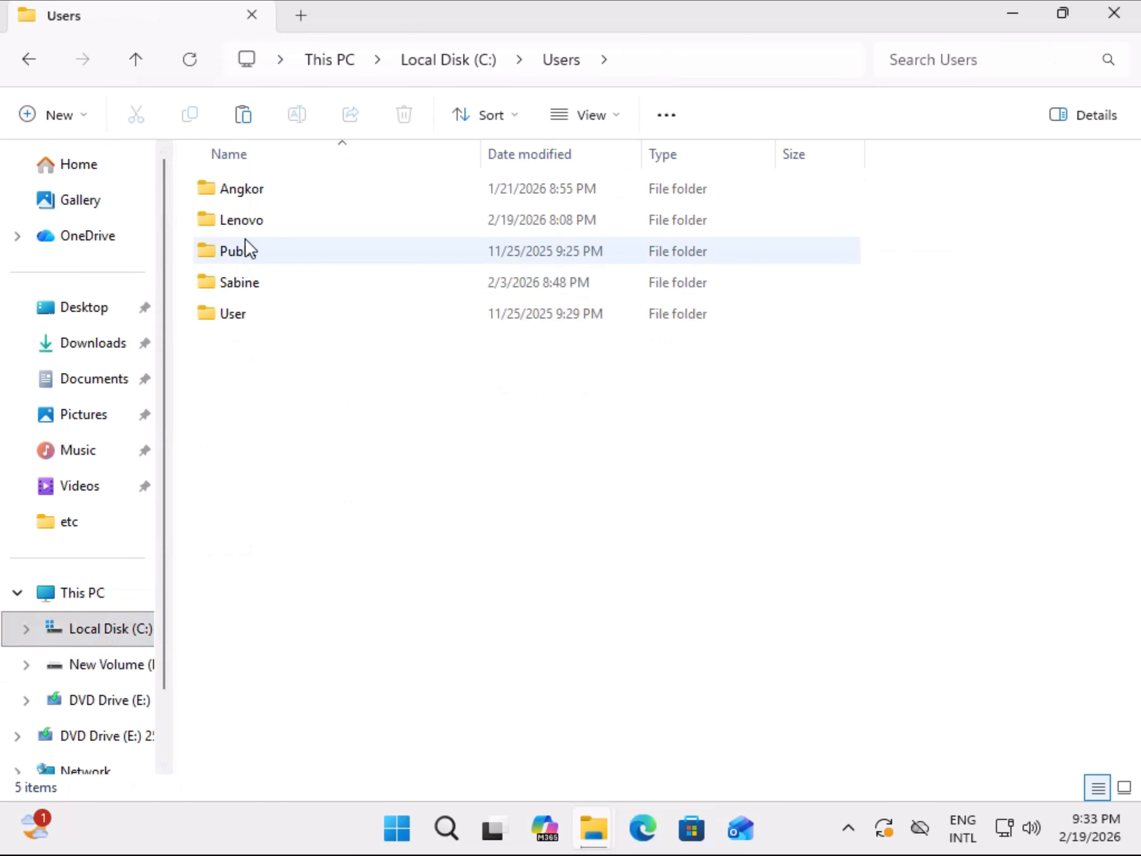
{"action": "double_click", "coordinate": [251, 225]}
{"action": "double_click", "coordinate": [250, 222]}
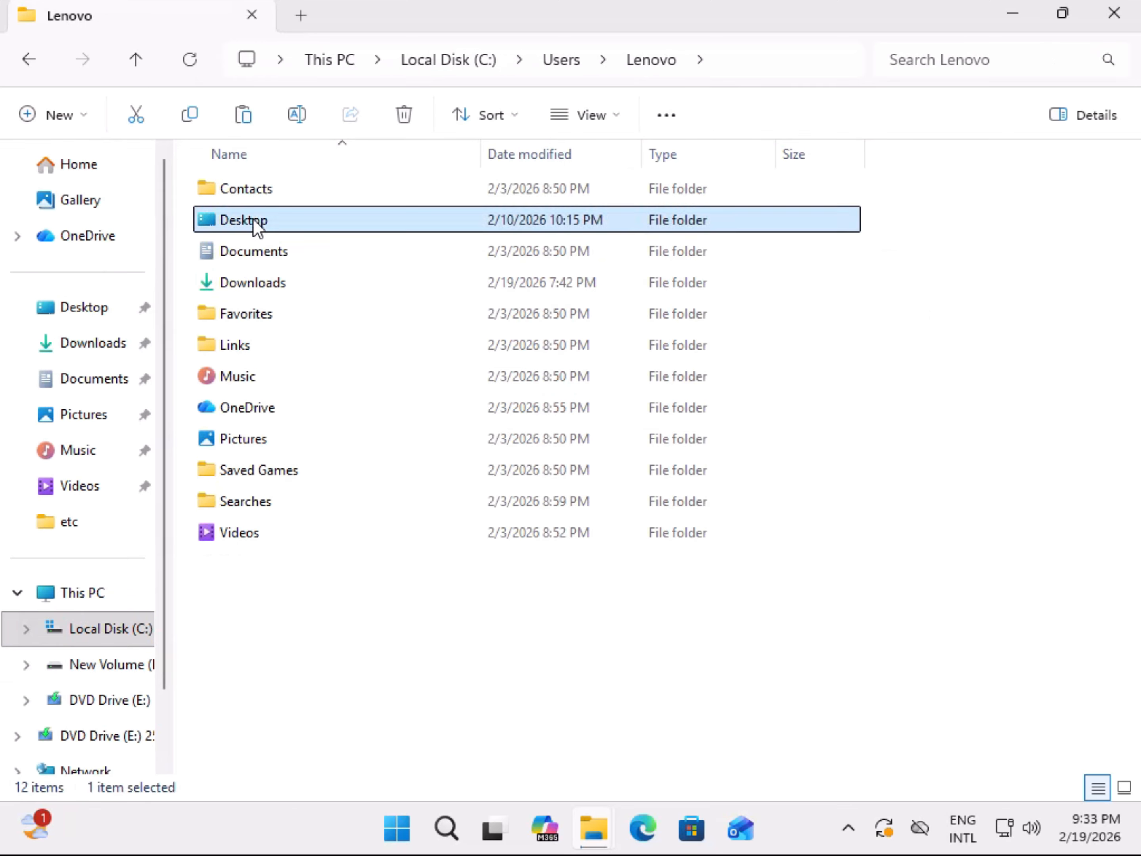
{"action": "left_click", "coordinate": [30, 58]}
{"action": "double_click", "coordinate": [237, 254]}
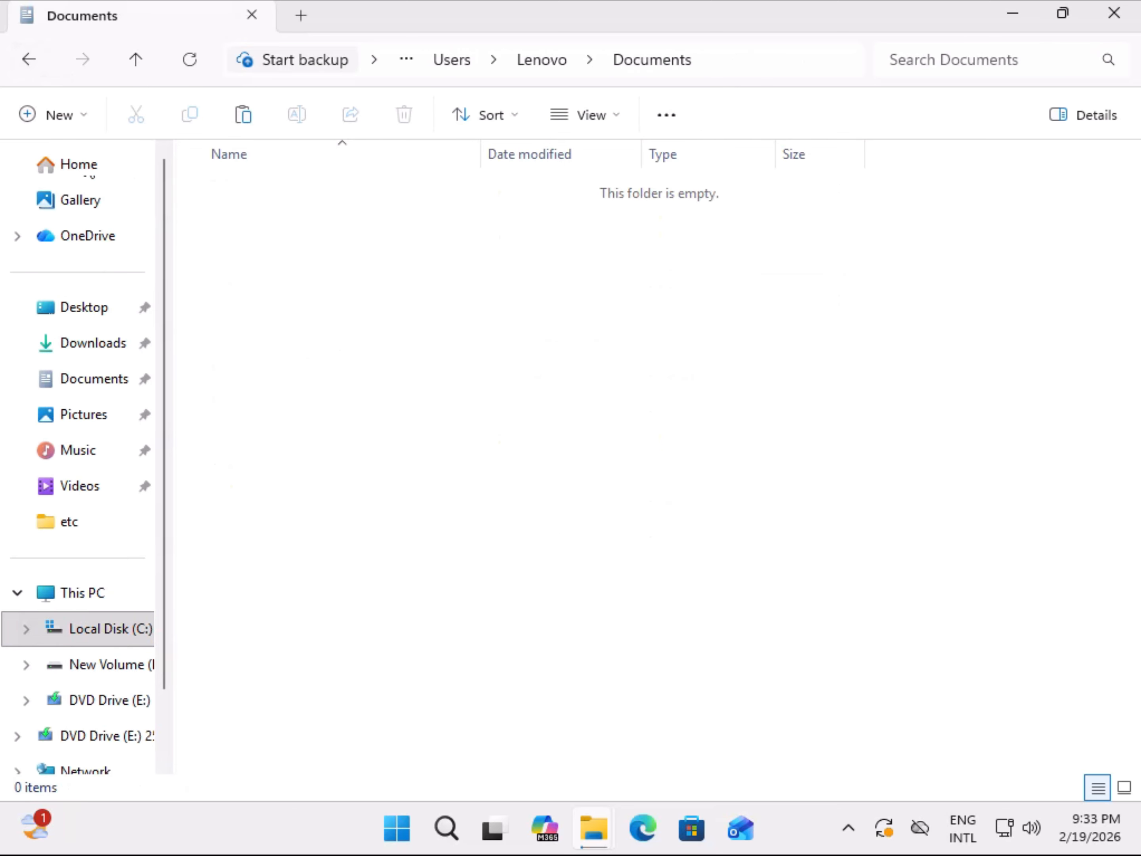
{"action": "left_click", "coordinate": [31, 60]}
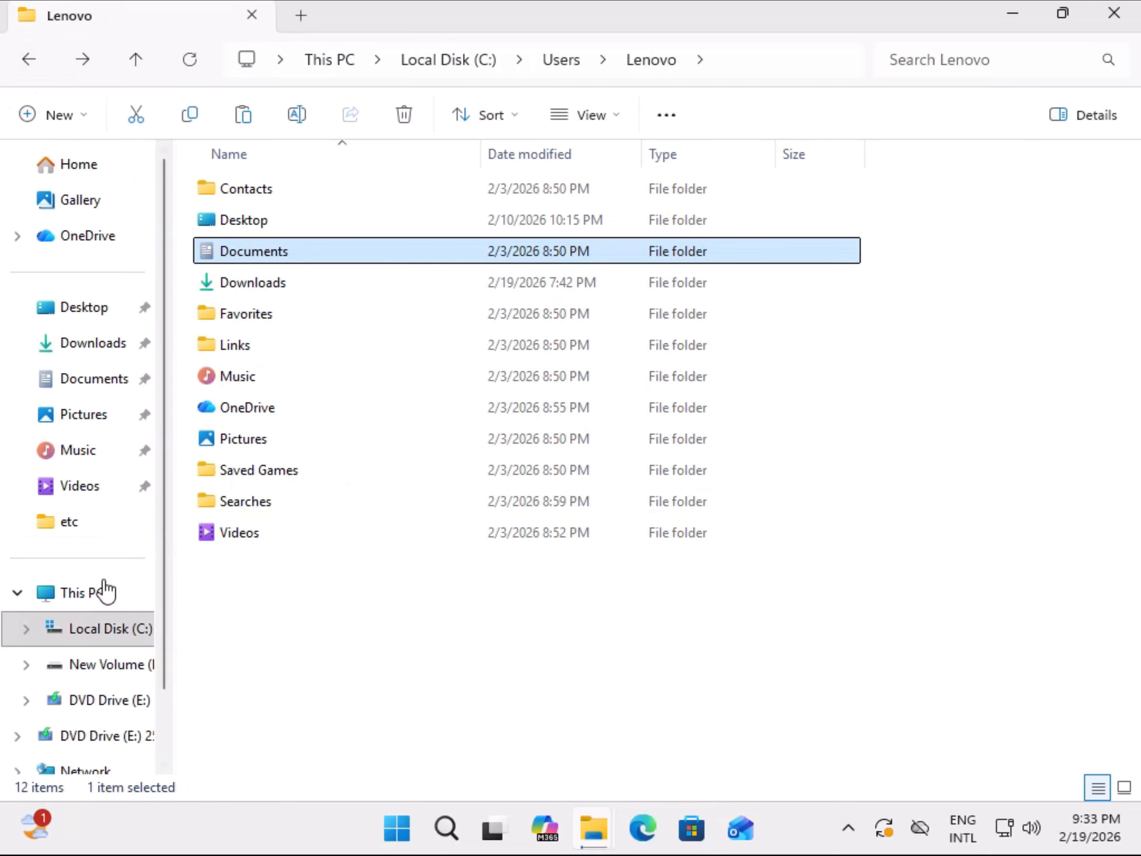
{"action": "left_click", "coordinate": [1113, 14]}
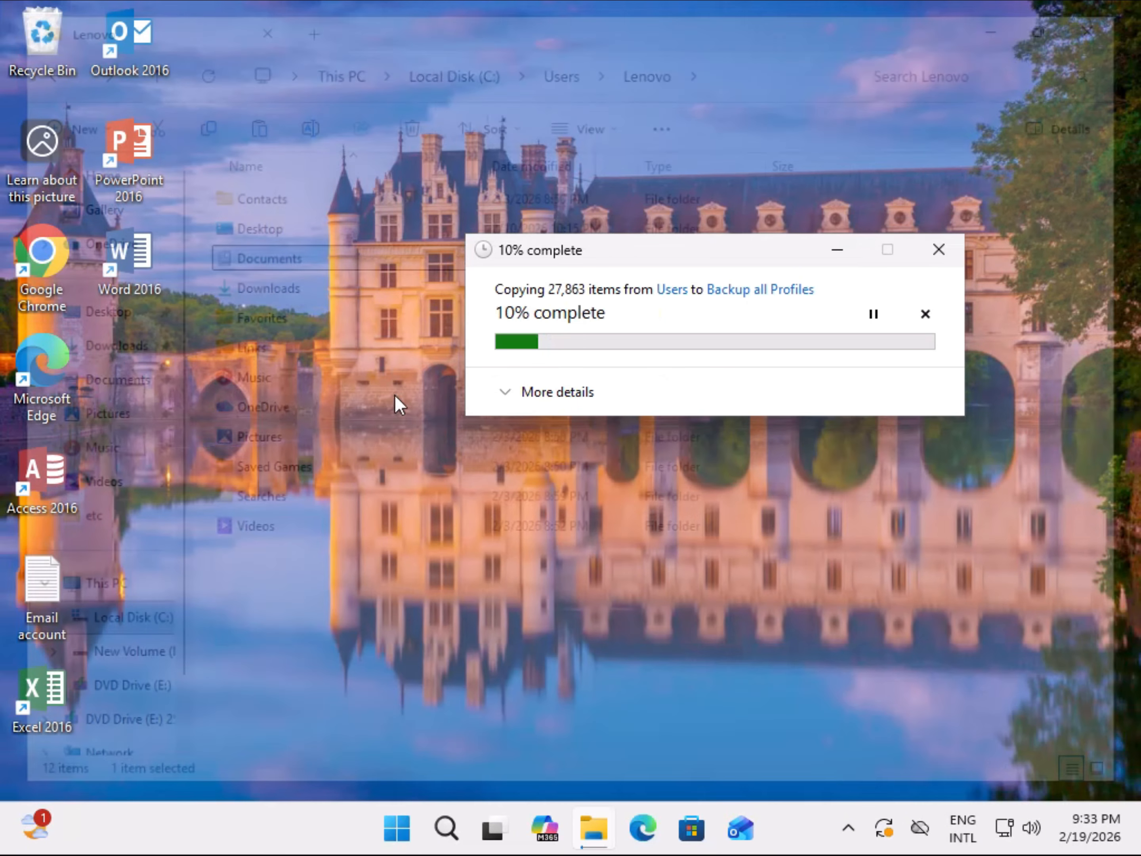
- Skip NTUSER.DAT and the other interrupted copy items, applying the choice to all current items for ActionsMcpHost and the Caches folder
{"action": "left_click_drag", "start_coordinate": [667, 252], "coordinate": [473, 169]}
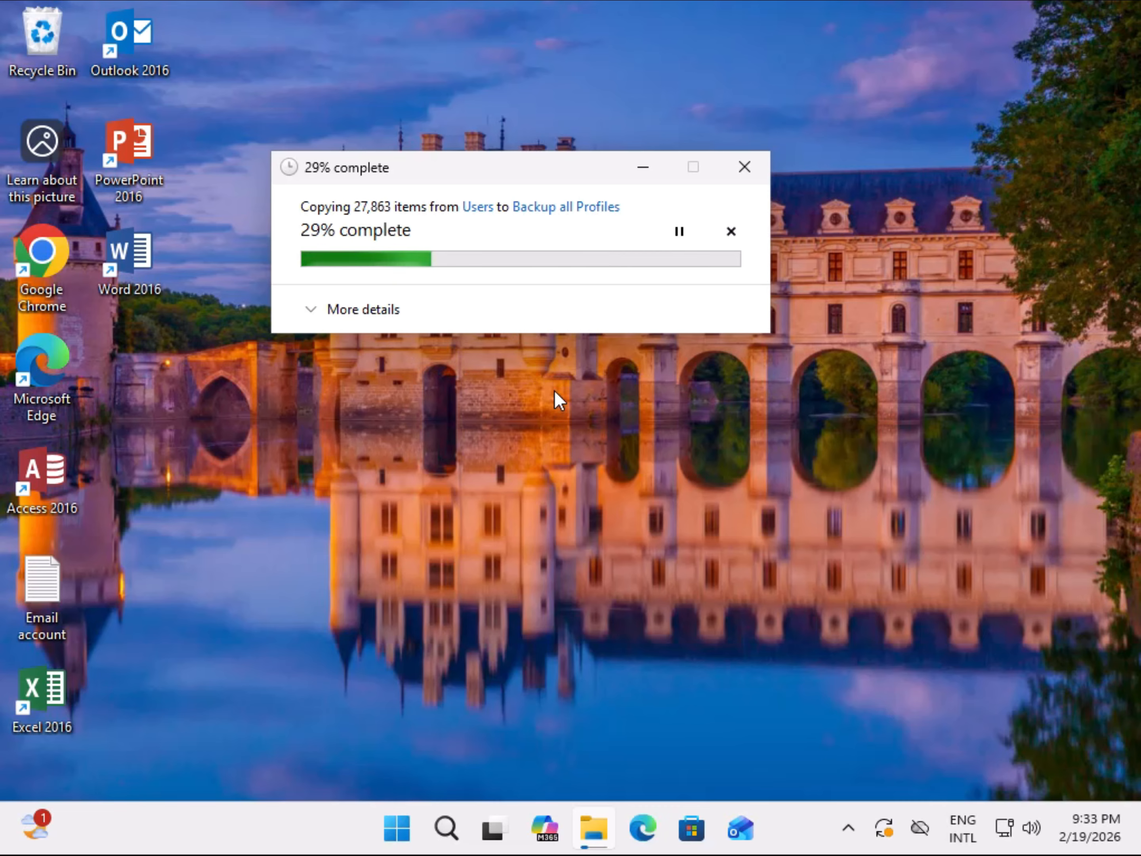
{"action": "left_click", "coordinate": [458, 462]}
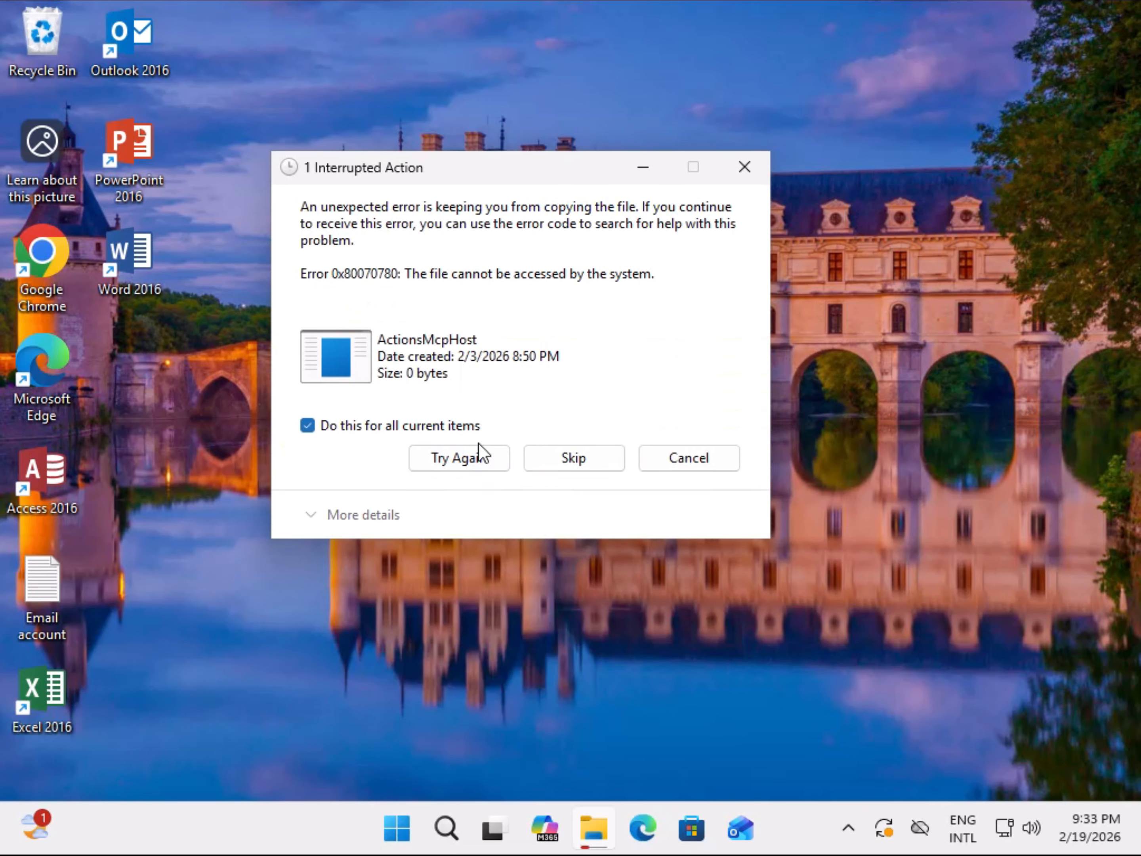
{"action": "left_click", "coordinate": [567, 462]}
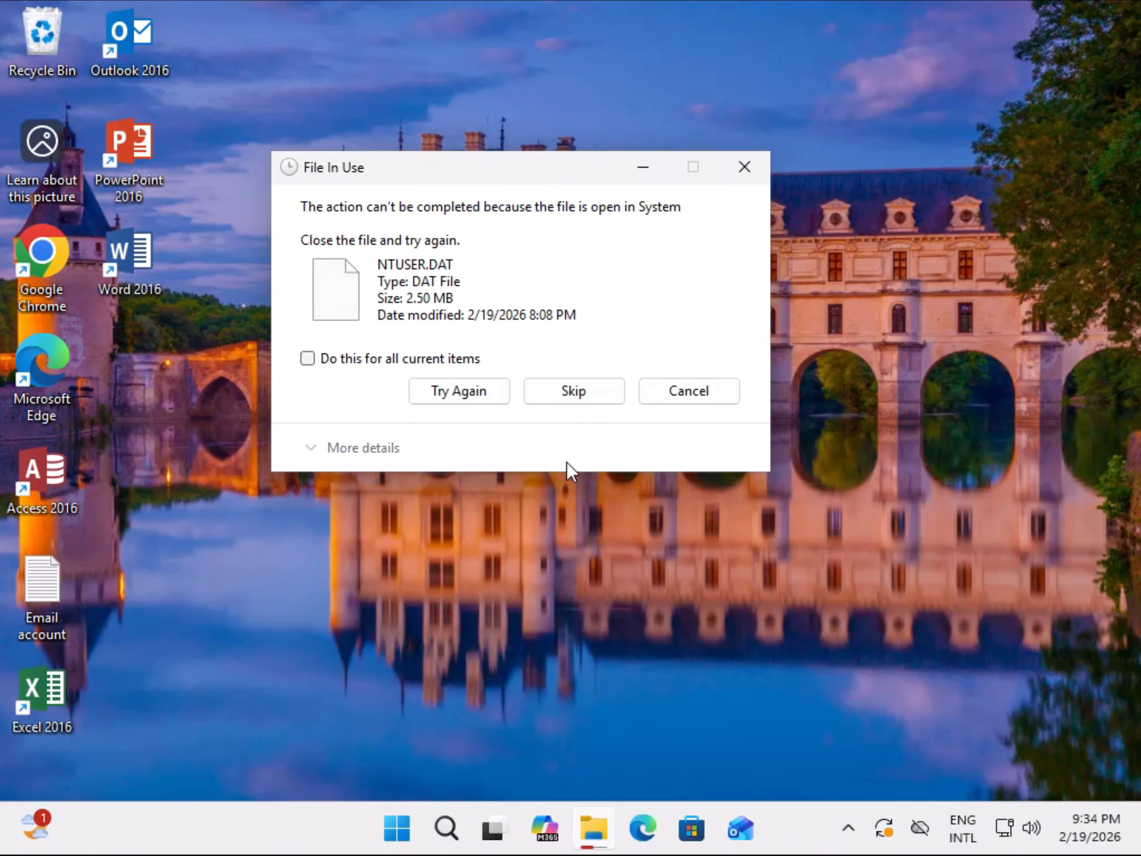
{"action": "left_click", "coordinate": [544, 391]}
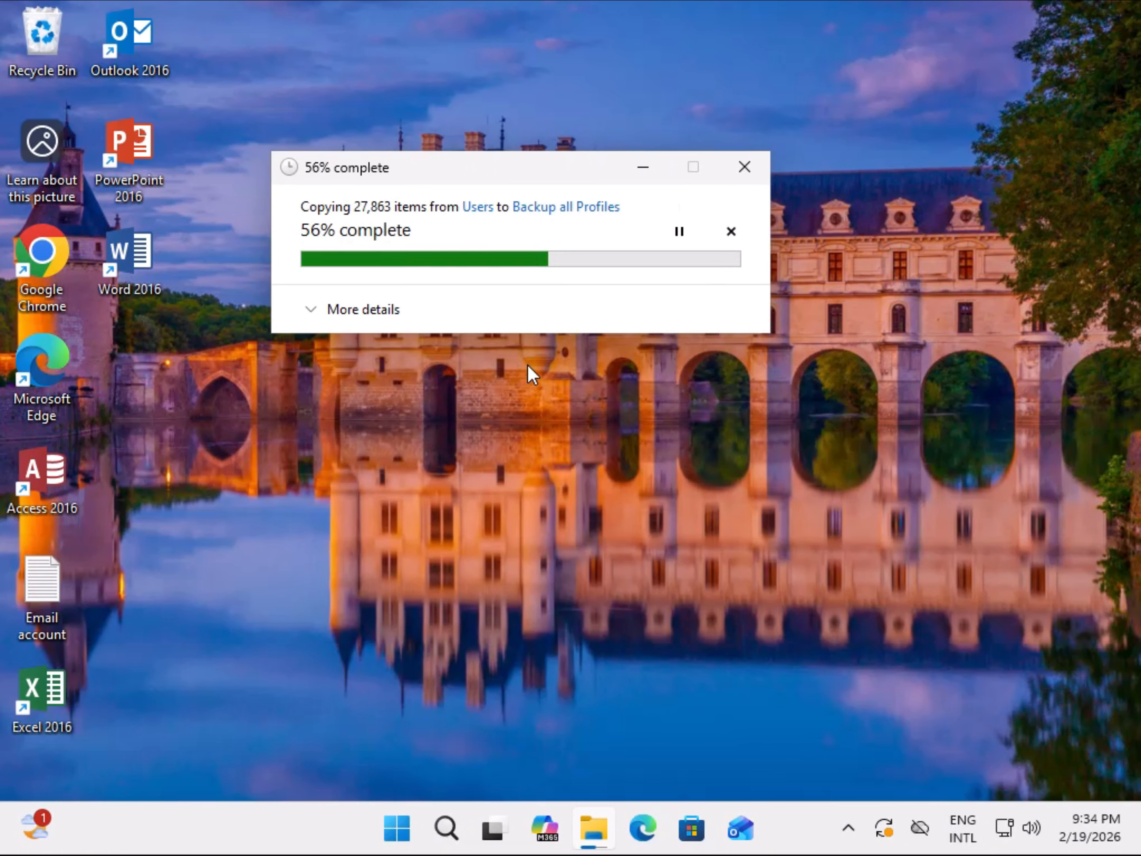
{"action": "left_click", "coordinate": [558, 460]}
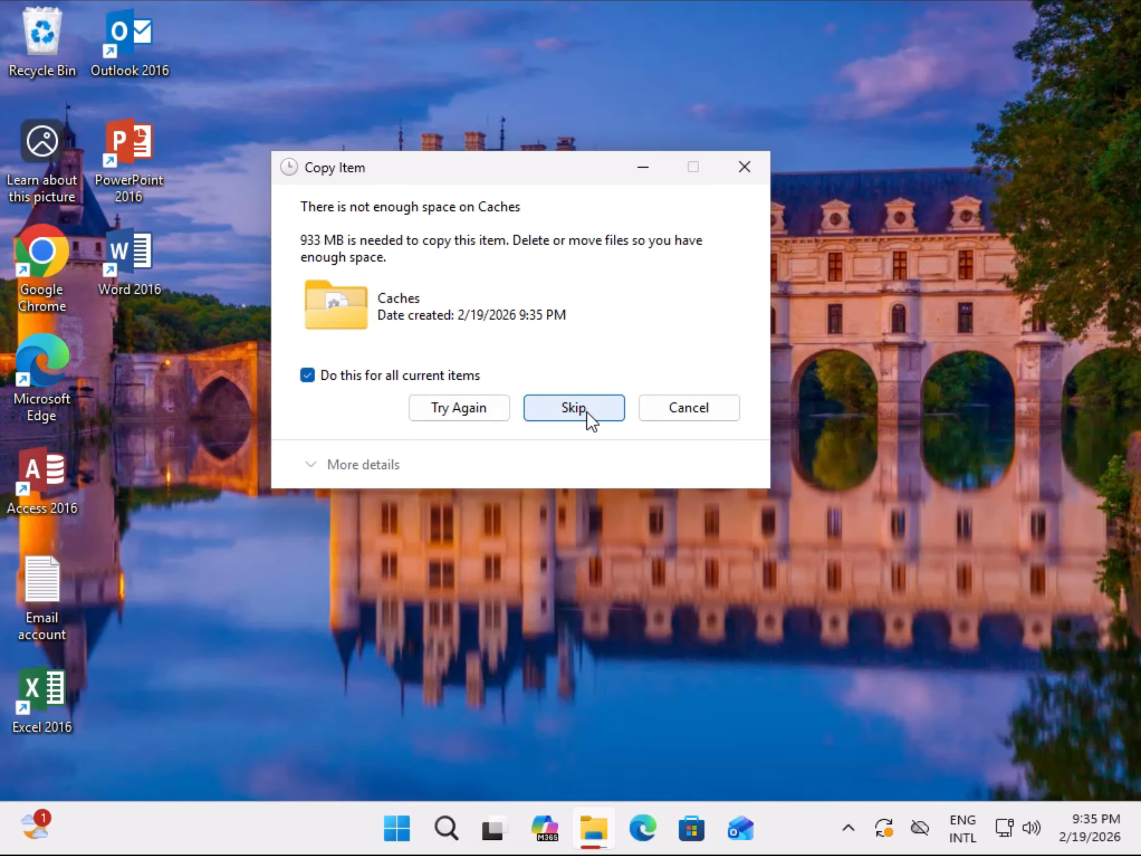
{"action": "left_click", "coordinate": [575, 409]}
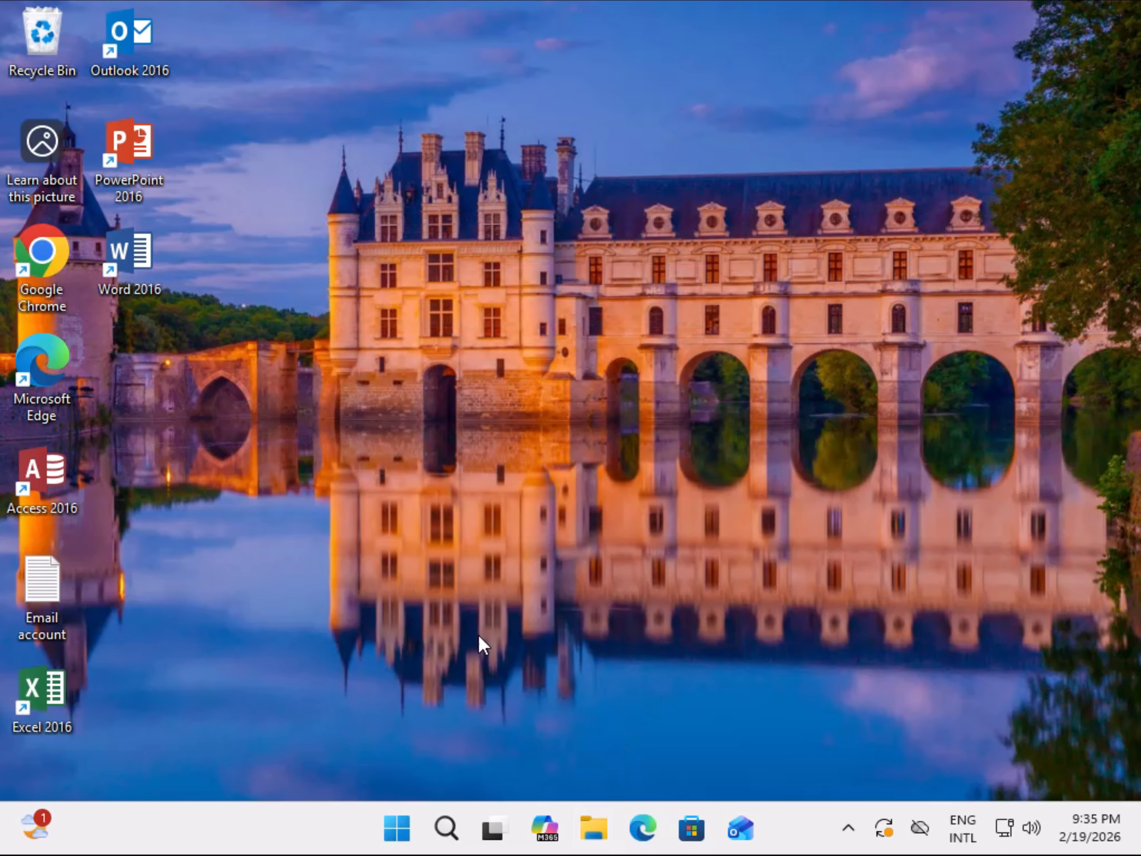
- Check drive space and the profile folders inside Backup all Profiles on New Volume (D:), then close File Explorer
{"action": "left_click", "coordinate": [594, 827]}
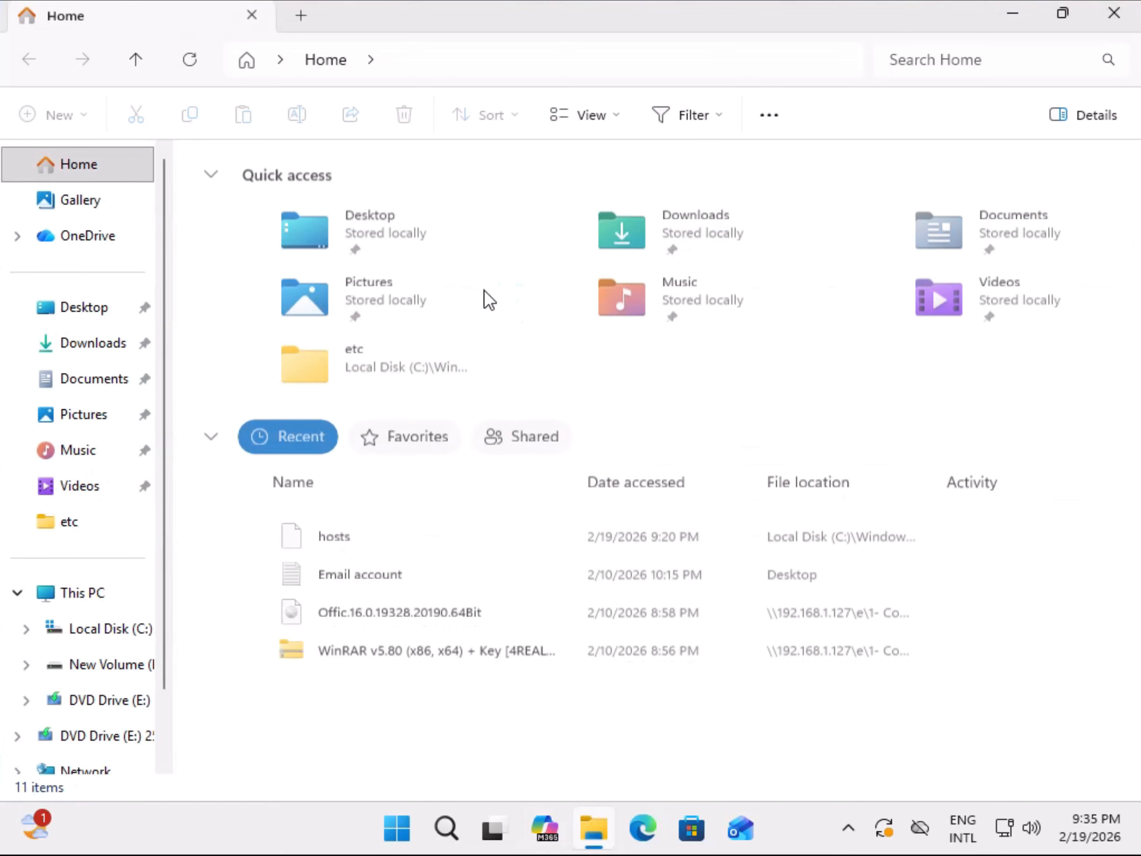
{"action": "left_click", "coordinate": [83, 596]}
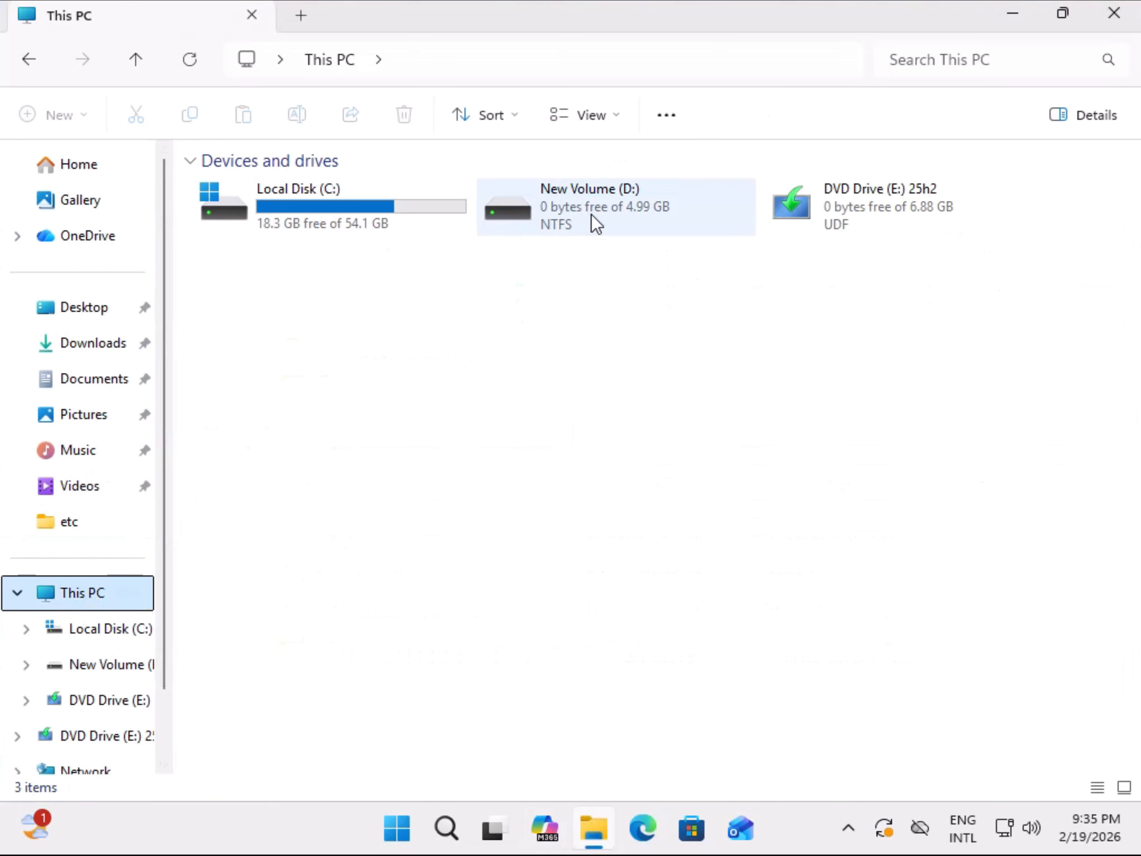
{"action": "double_click", "coordinate": [604, 197]}
{"action": "double_click", "coordinate": [290, 193]}
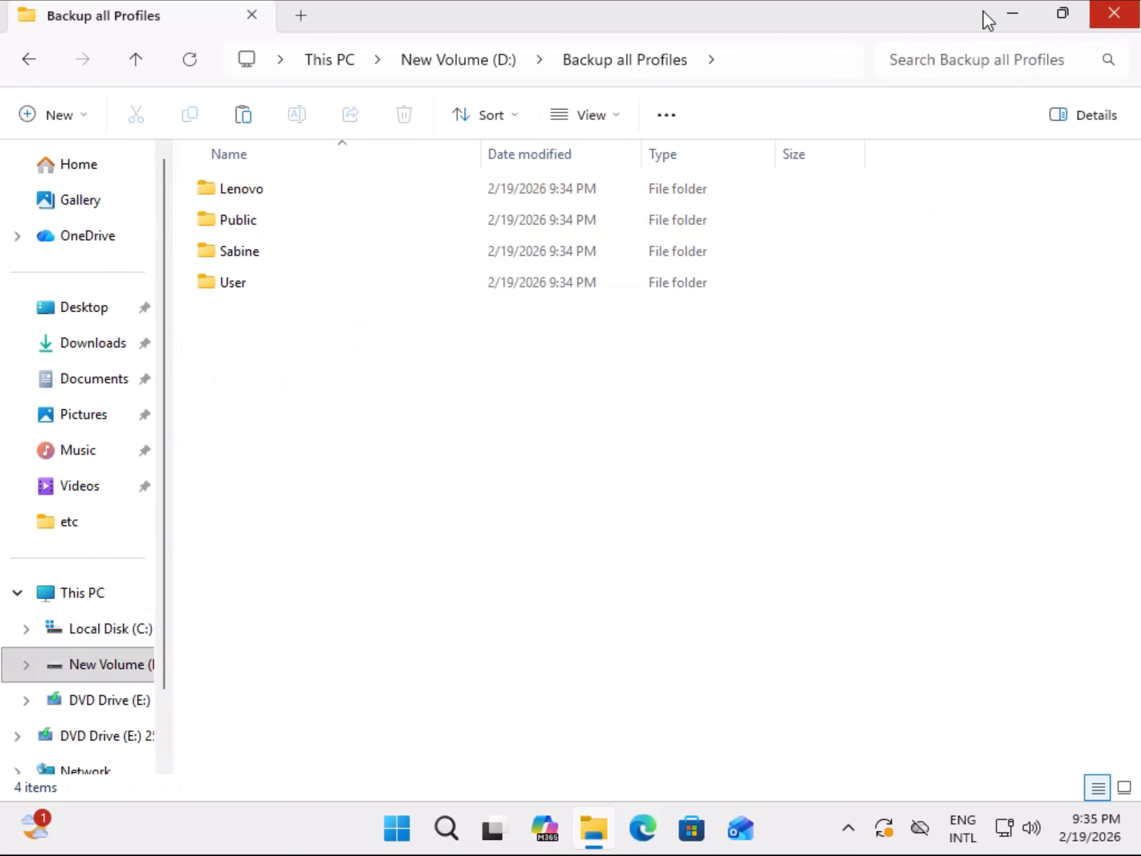
{"action": "mouse_move", "coordinate": [277, 198]}
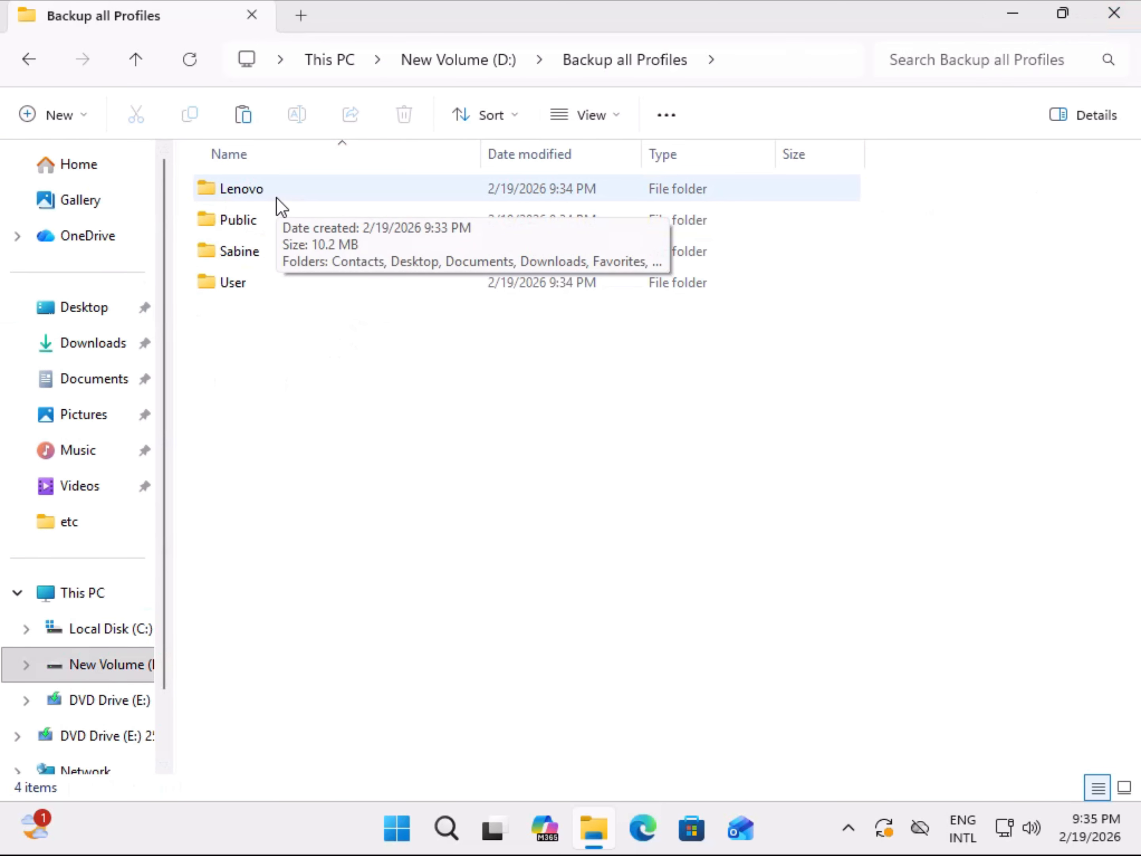
{"action": "left_click", "coordinate": [1114, 14]}
- Check the signed-in account, then review which profile folders exist in C:\Users
{"action": "left_click", "coordinate": [397, 828]}
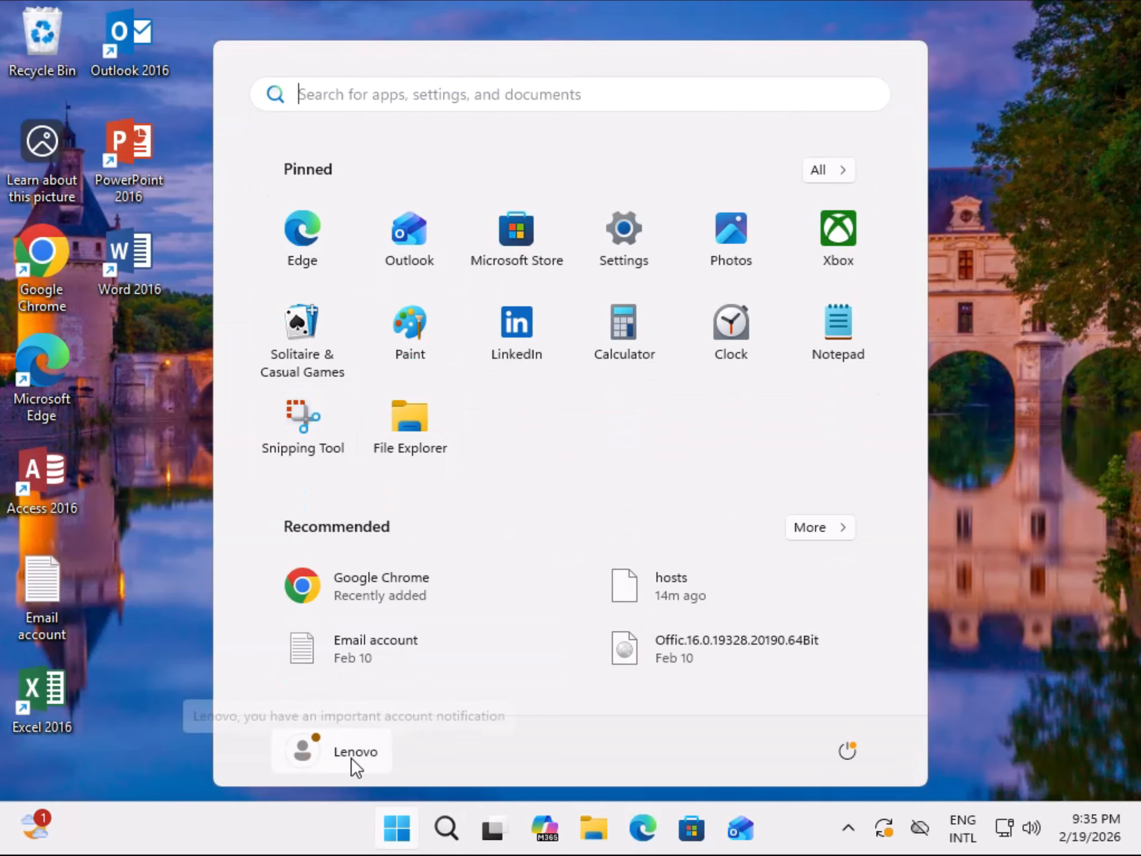
{"action": "left_click", "coordinate": [593, 828]}
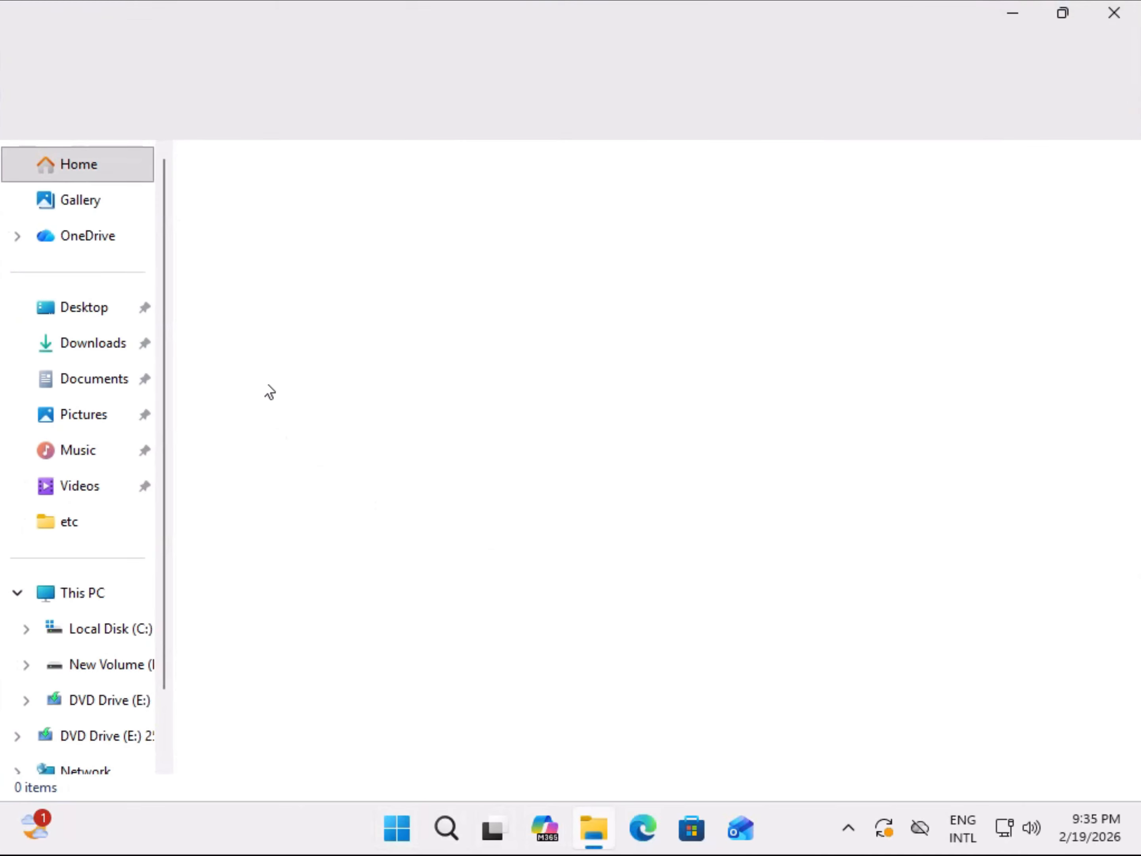
{"action": "left_click", "coordinate": [83, 596]}
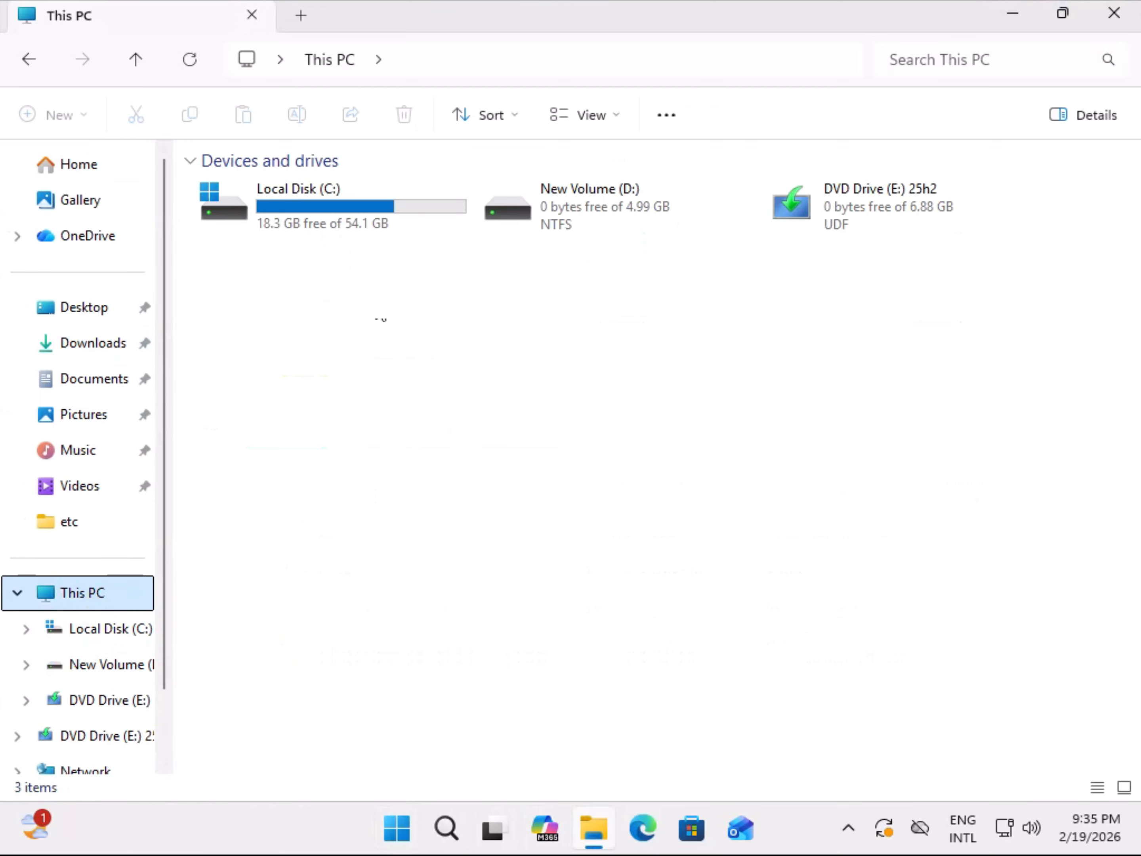
{"action": "double_click", "coordinate": [357, 201]}
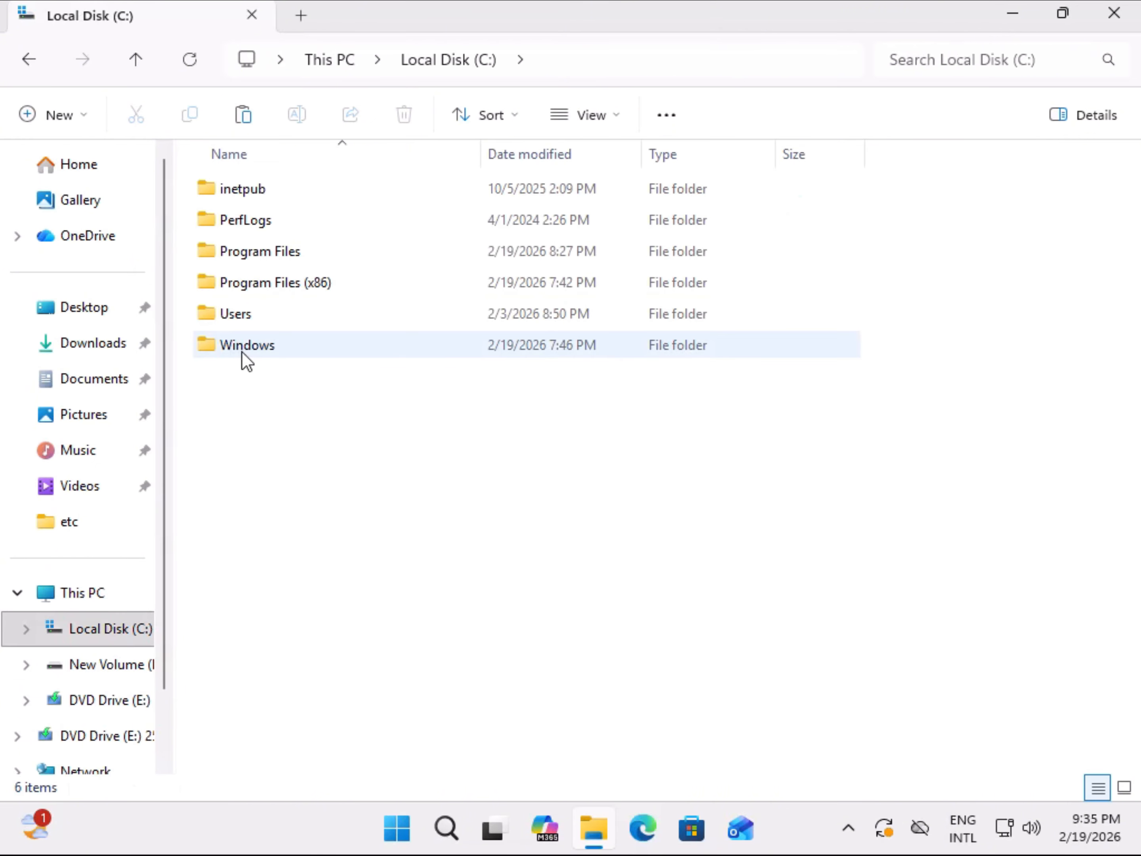
{"action": "double_click", "coordinate": [239, 315]}
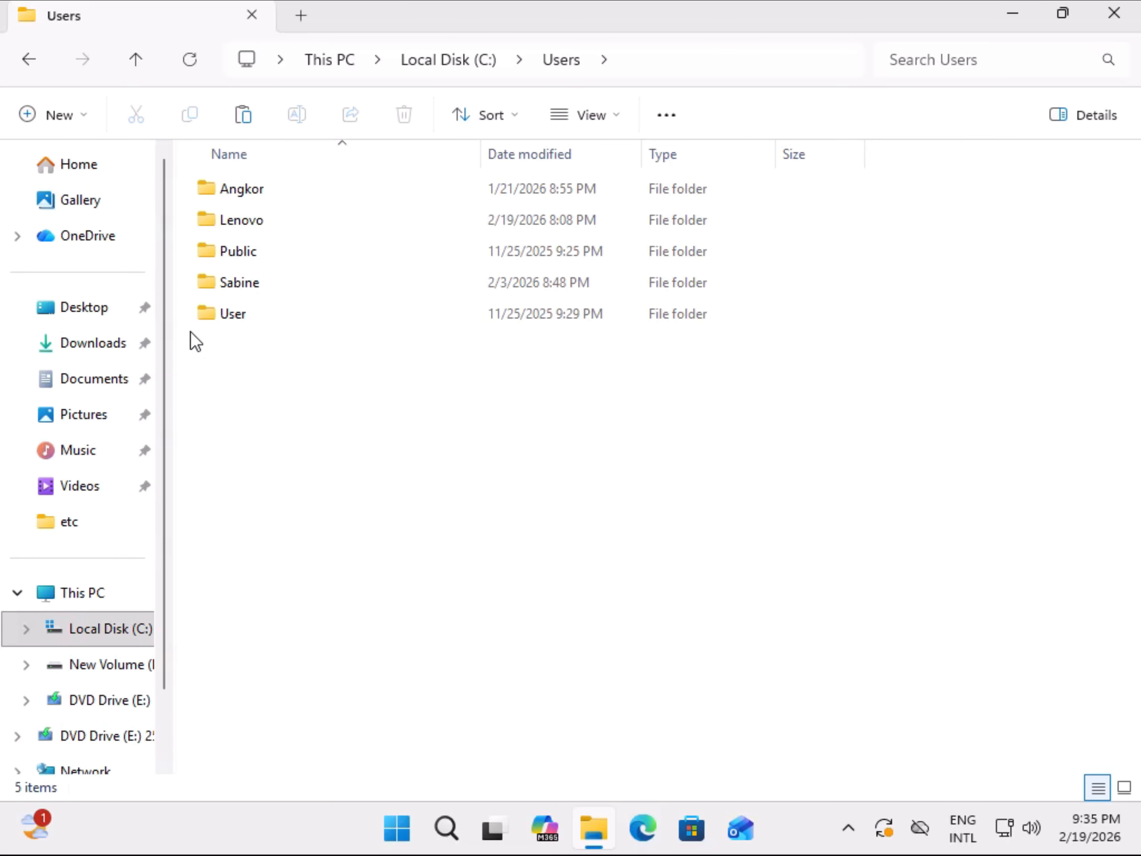
{"action": "left_click_drag", "start_coordinate": [191, 332], "coordinate": [321, 187]}
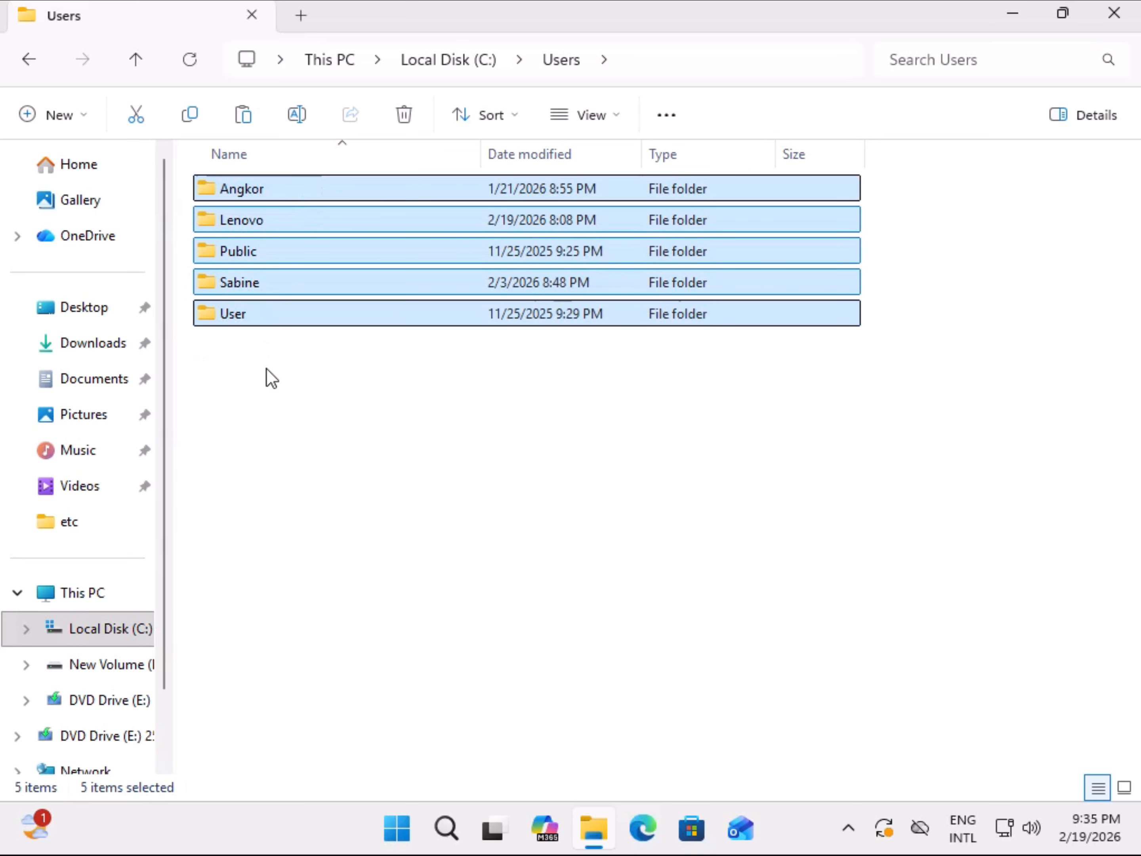
{"action": "left_click", "coordinate": [271, 407]}
{"action": "left_click", "coordinate": [244, 224]}
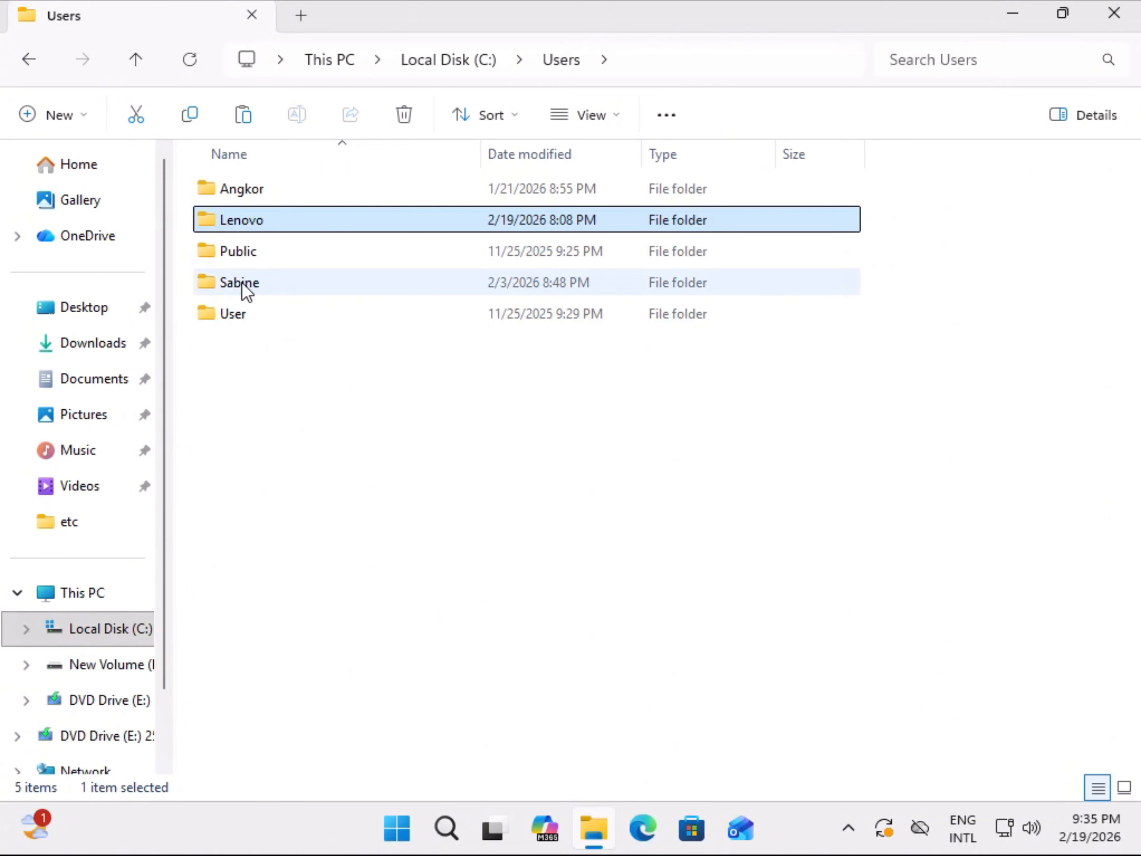
{"action": "left_click", "coordinate": [238, 252]}
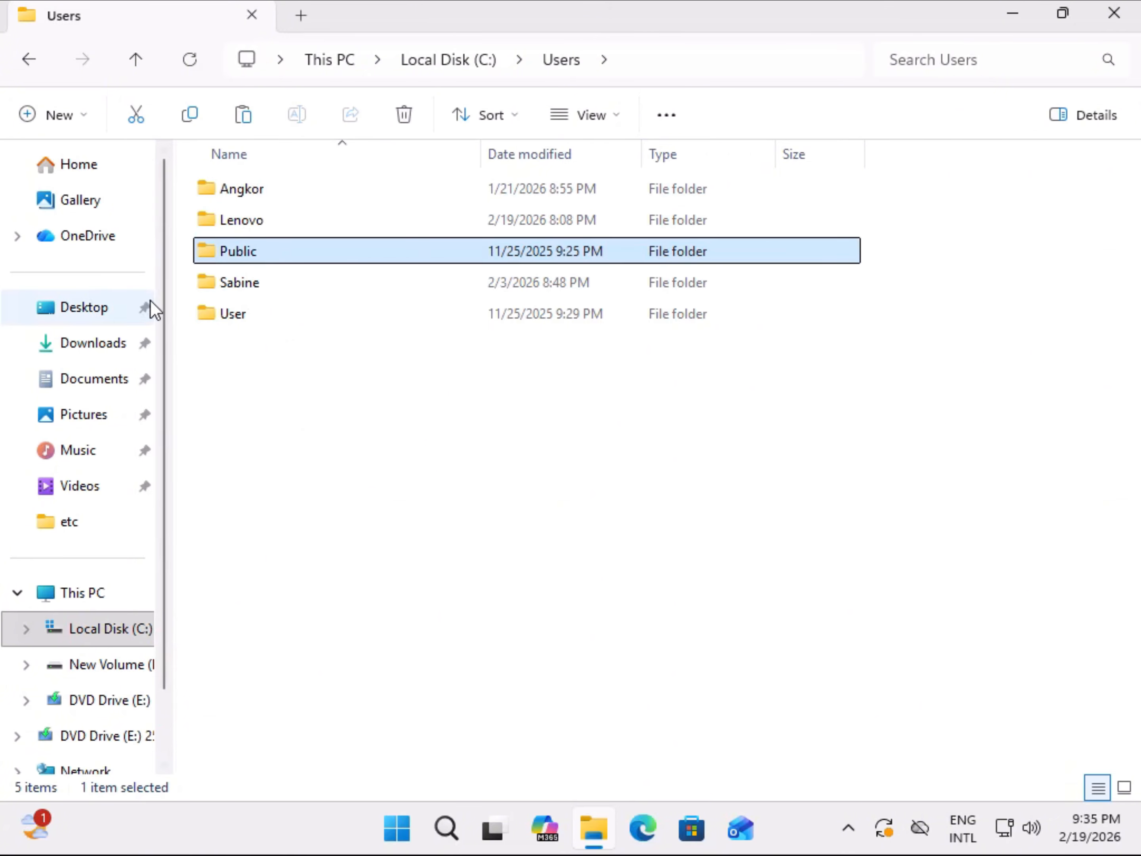
{"action": "left_click", "coordinate": [220, 369]}
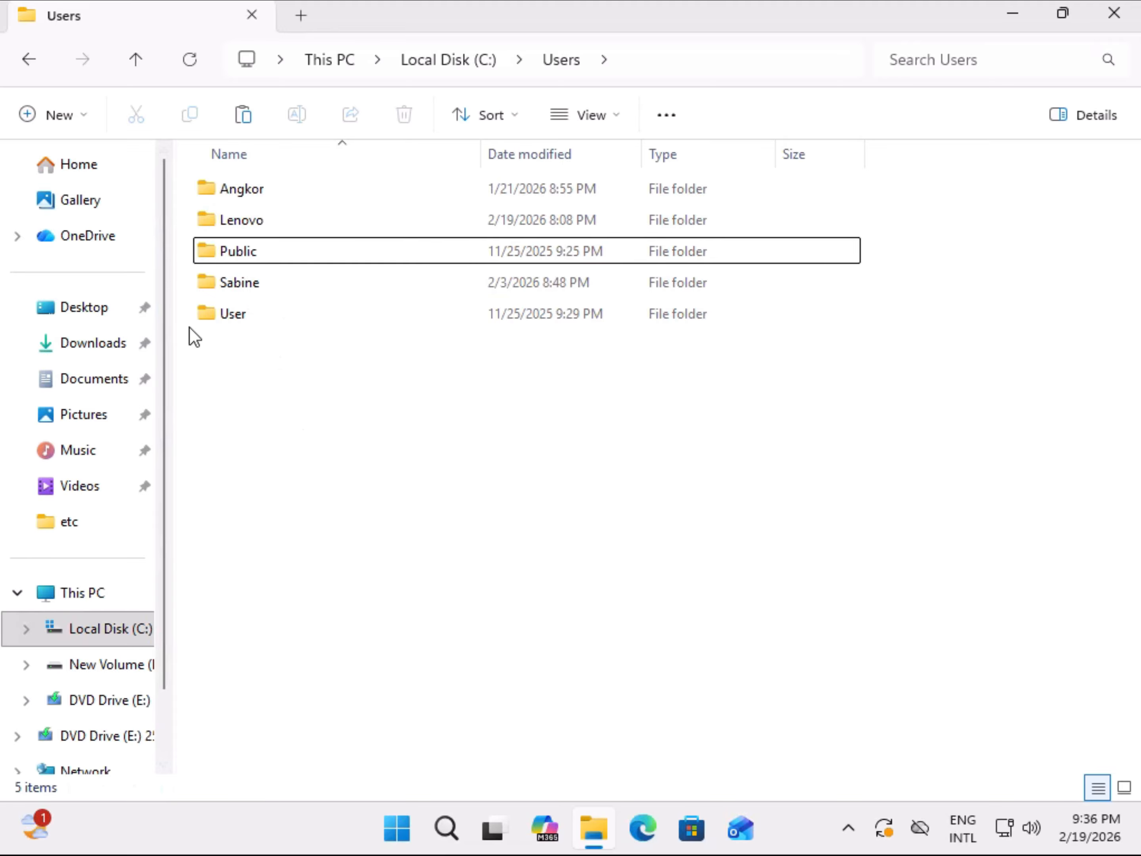
{"action": "left_click_drag", "start_coordinate": [191, 329], "coordinate": [358, 187]}
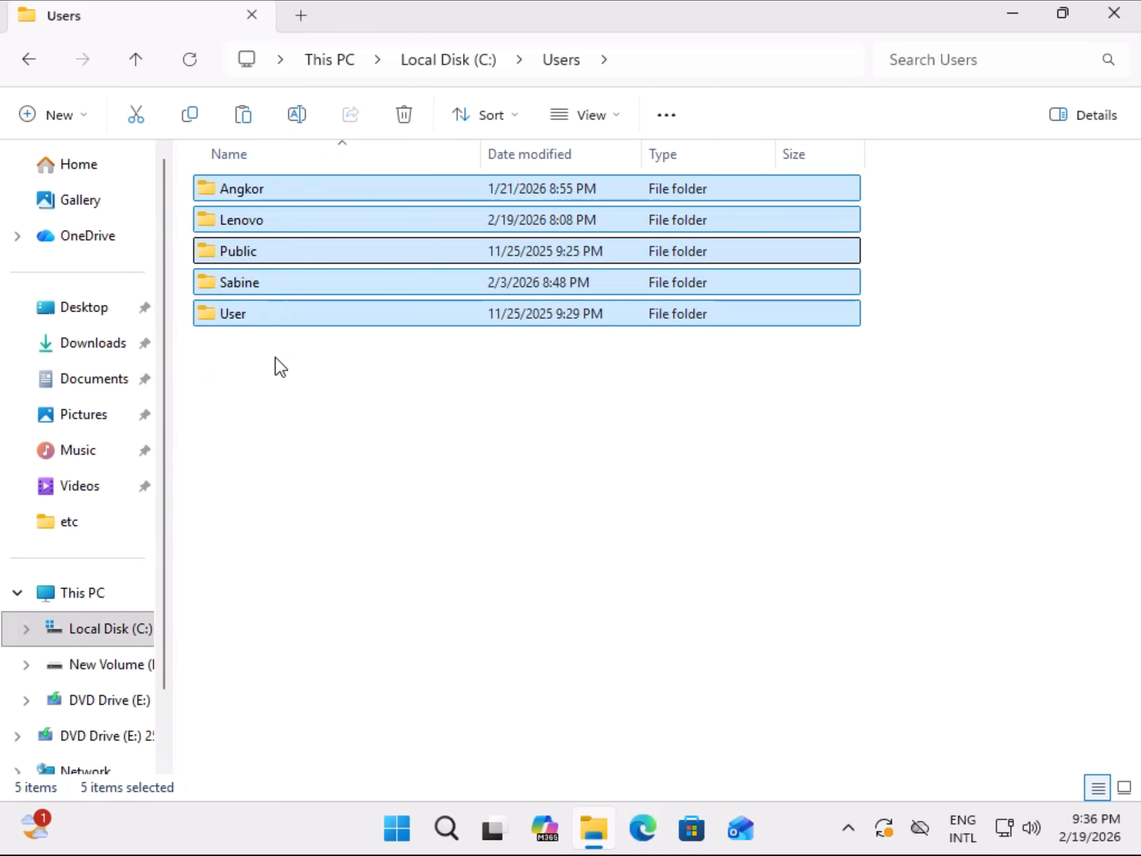
{"action": "left_click", "coordinate": [311, 379]}
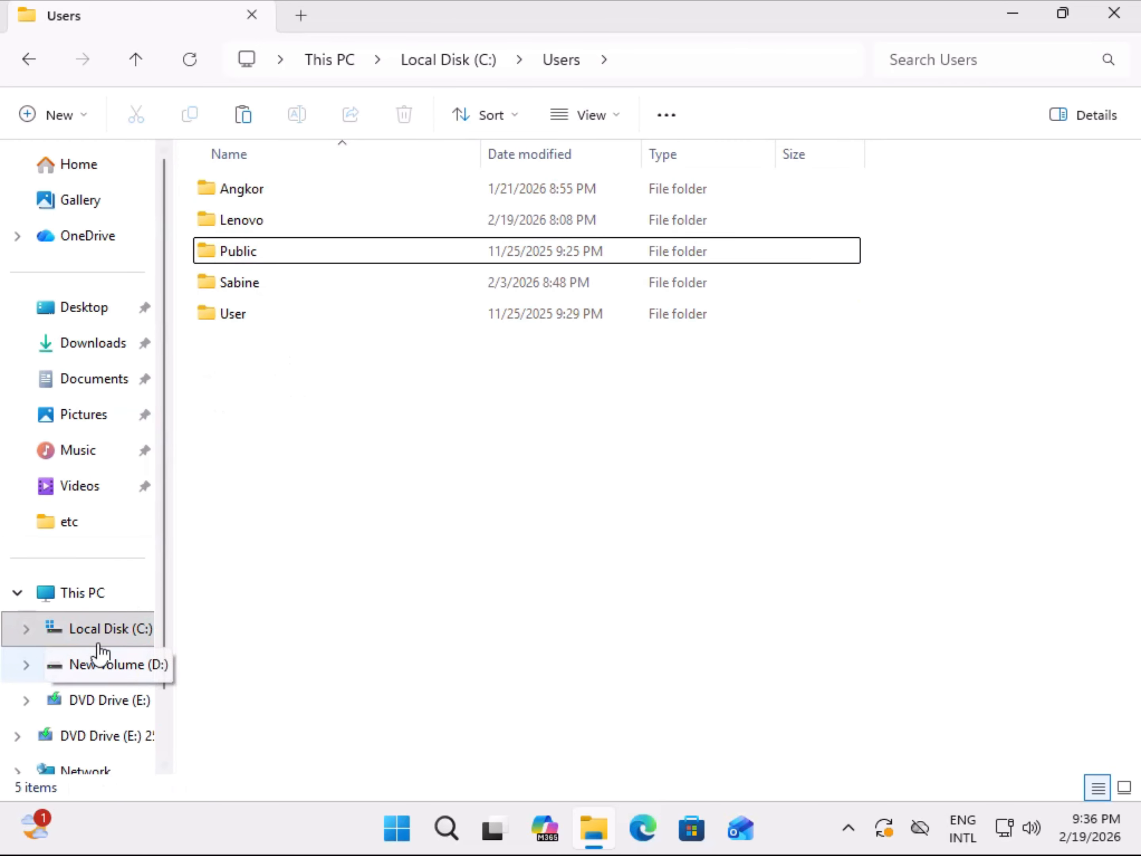
- Compare the source profiles with those in Backup all Profiles on New Volume (D:), recheck drive space, and close File Explorer
{"action": "left_click", "coordinate": [93, 593]}
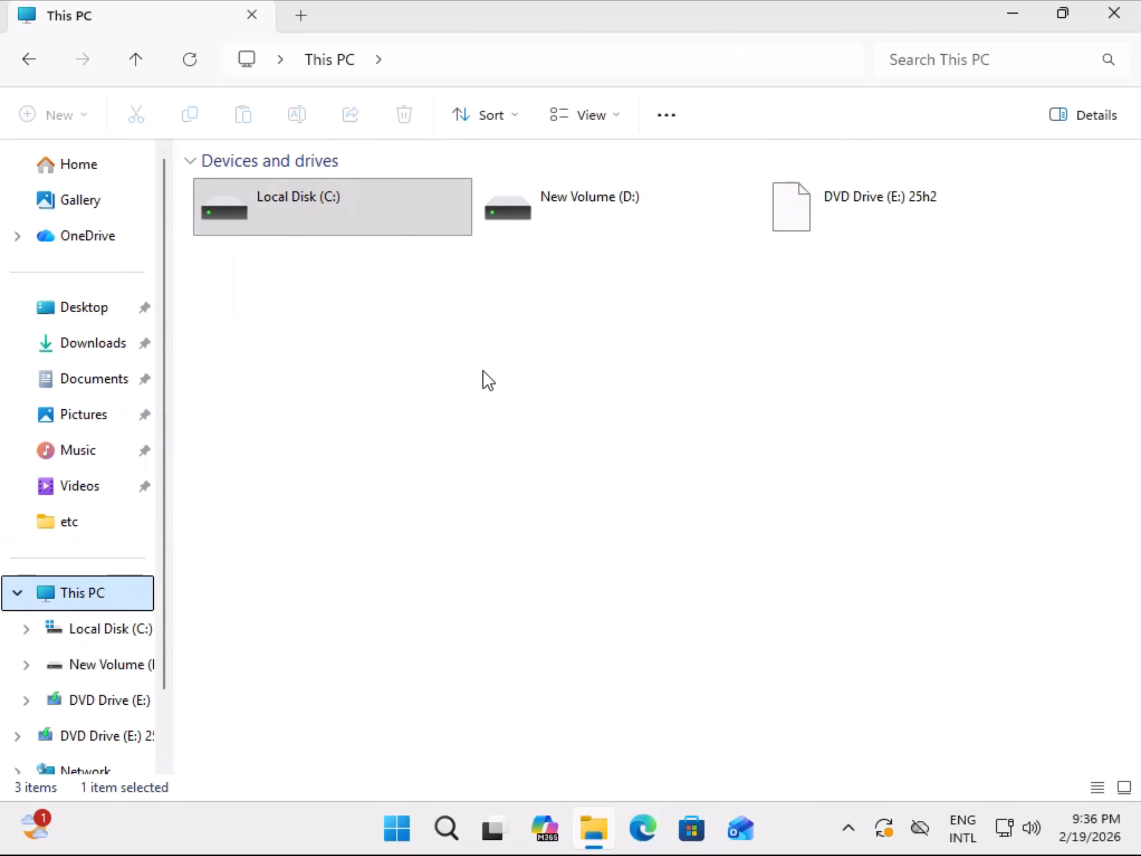
{"action": "double_click", "coordinate": [567, 207]}
{"action": "double_click", "coordinate": [318, 189]}
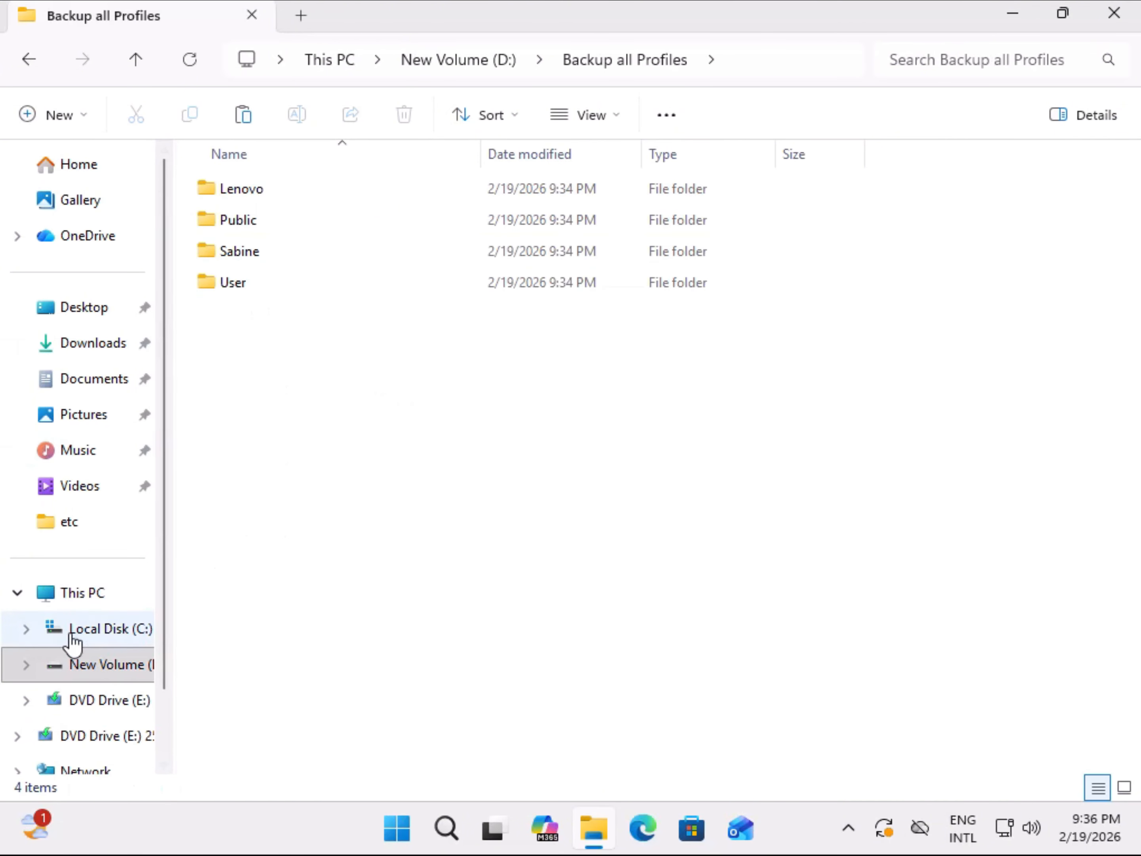
{"action": "left_click", "coordinate": [111, 594]}
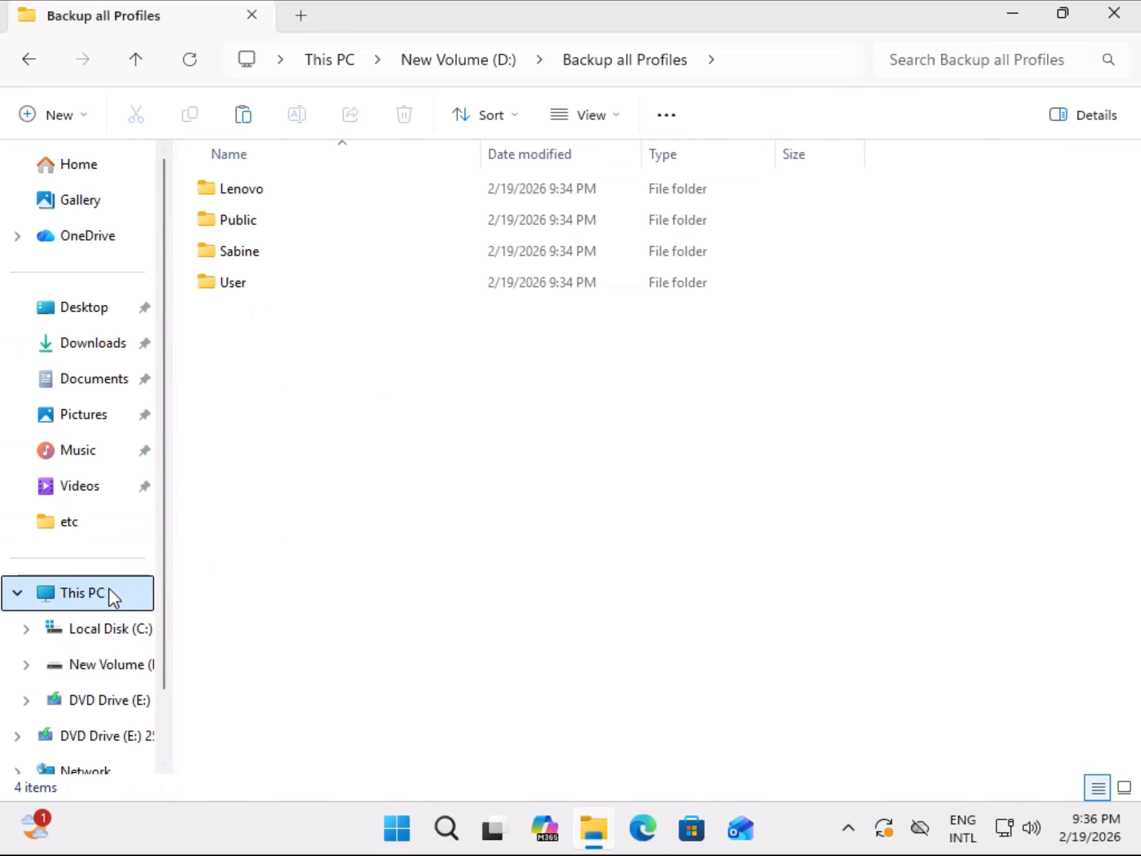
{"action": "mouse_move", "coordinate": [314, 203]}
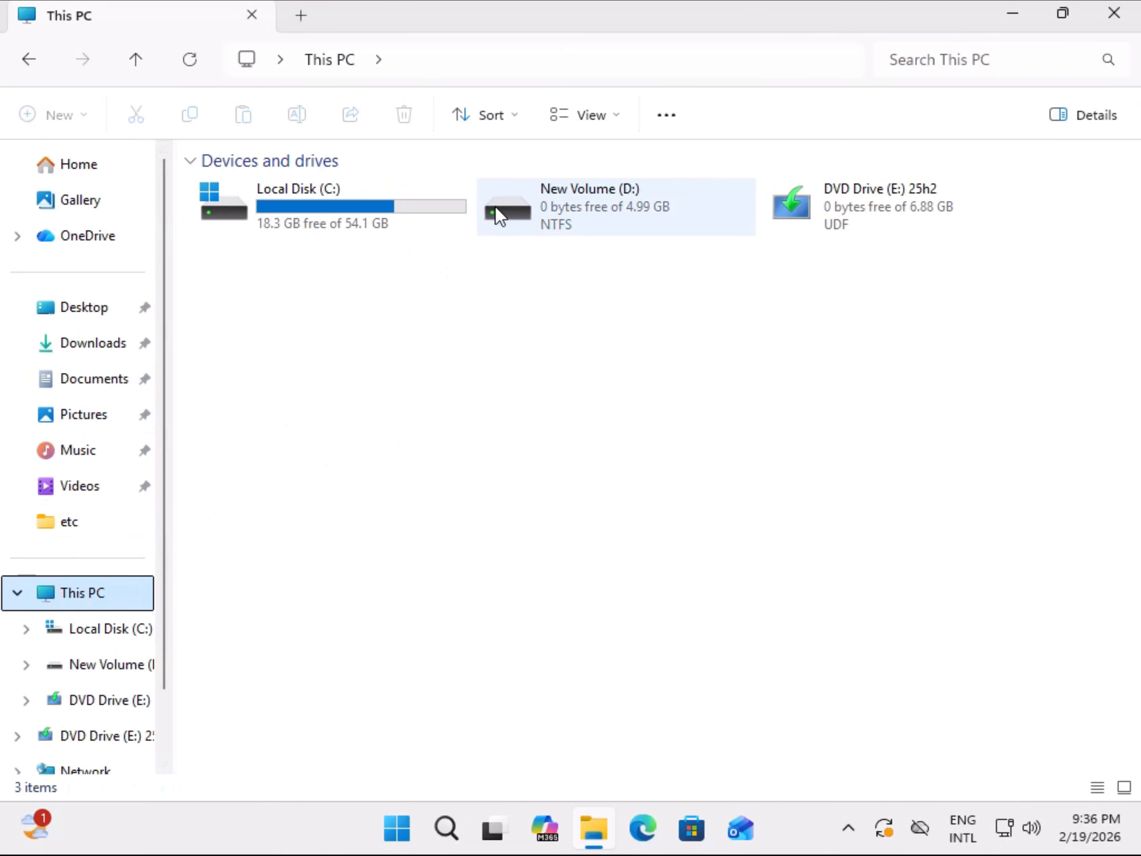
{"action": "left_click", "coordinate": [595, 209]}
{"action": "double_click", "coordinate": [595, 209]}
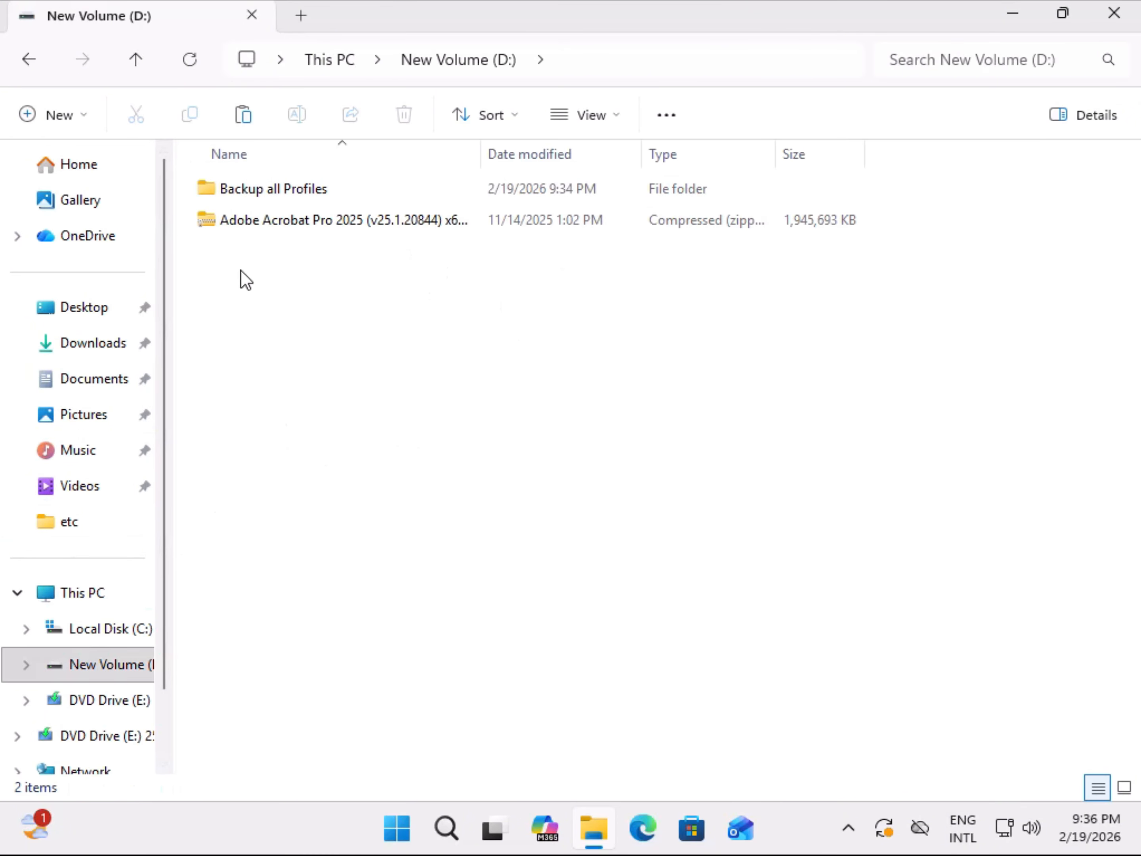
{"action": "double_click", "coordinate": [264, 192]}
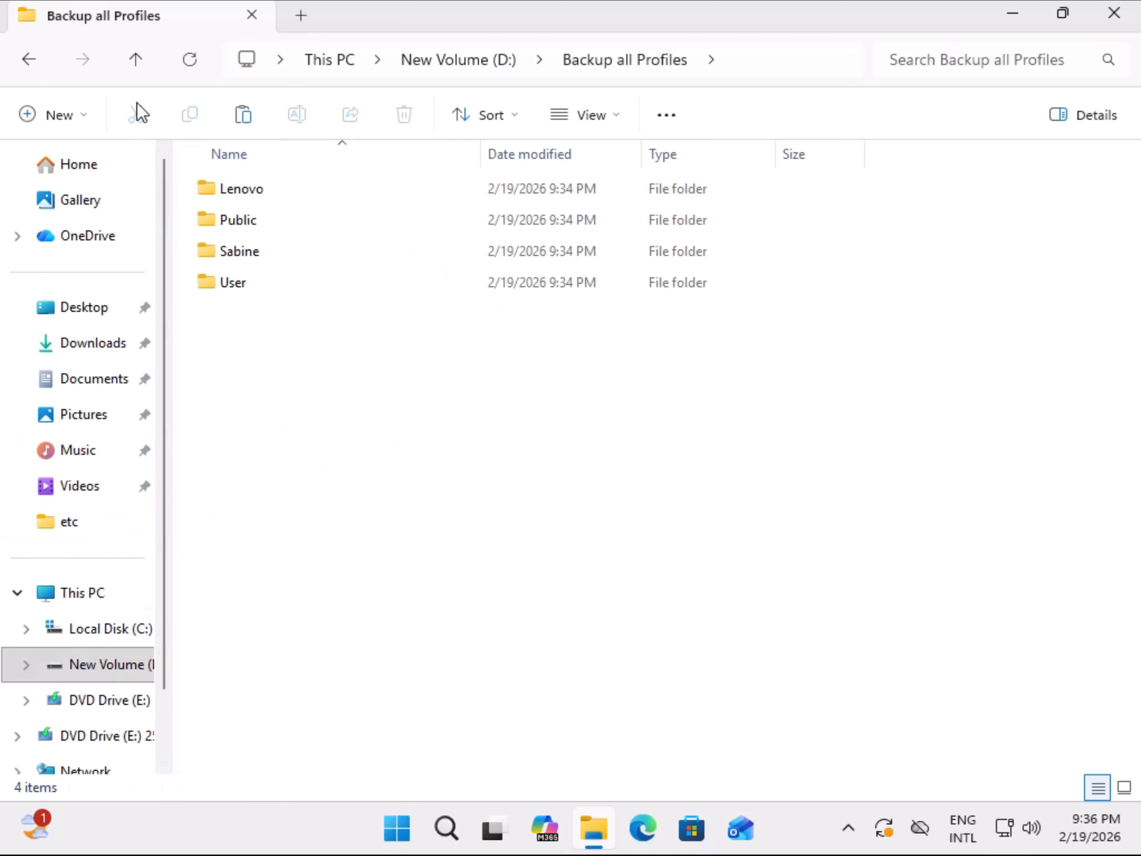
{"action": "left_click", "coordinate": [29, 58]}
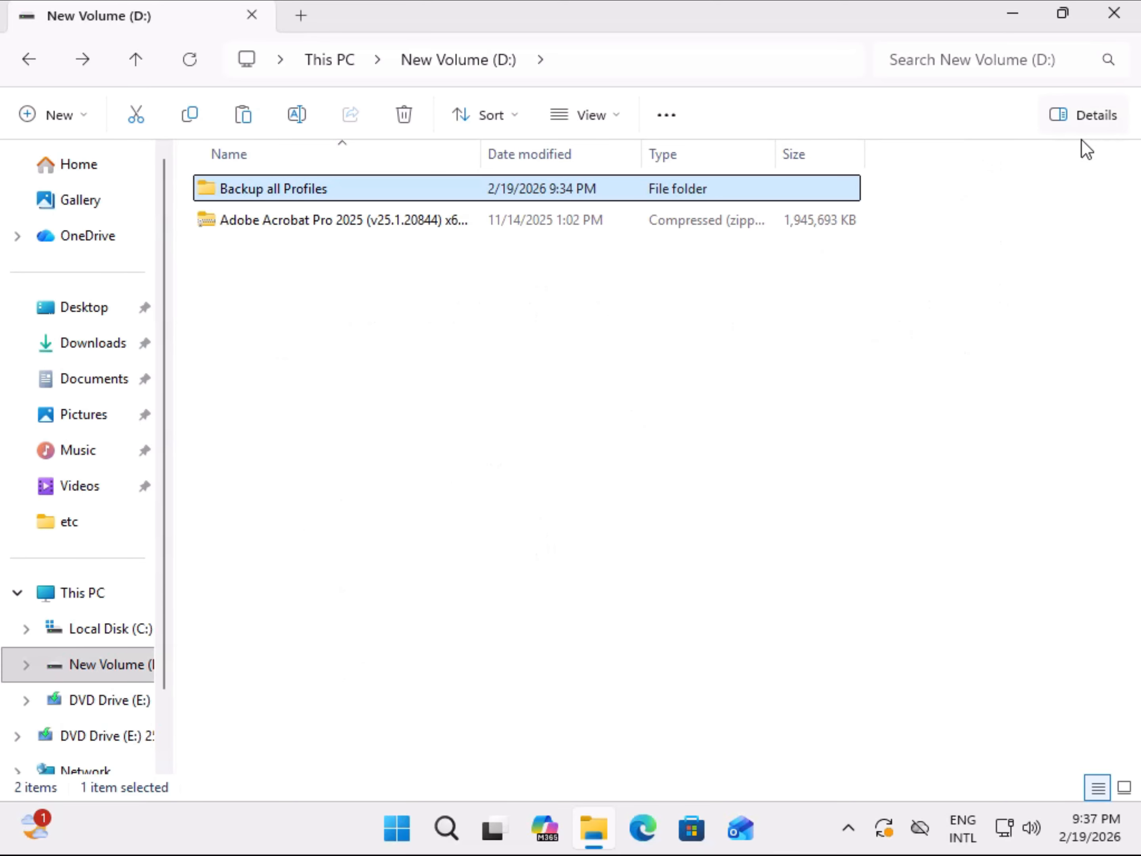
{"action": "left_click", "coordinate": [1115, 15]}
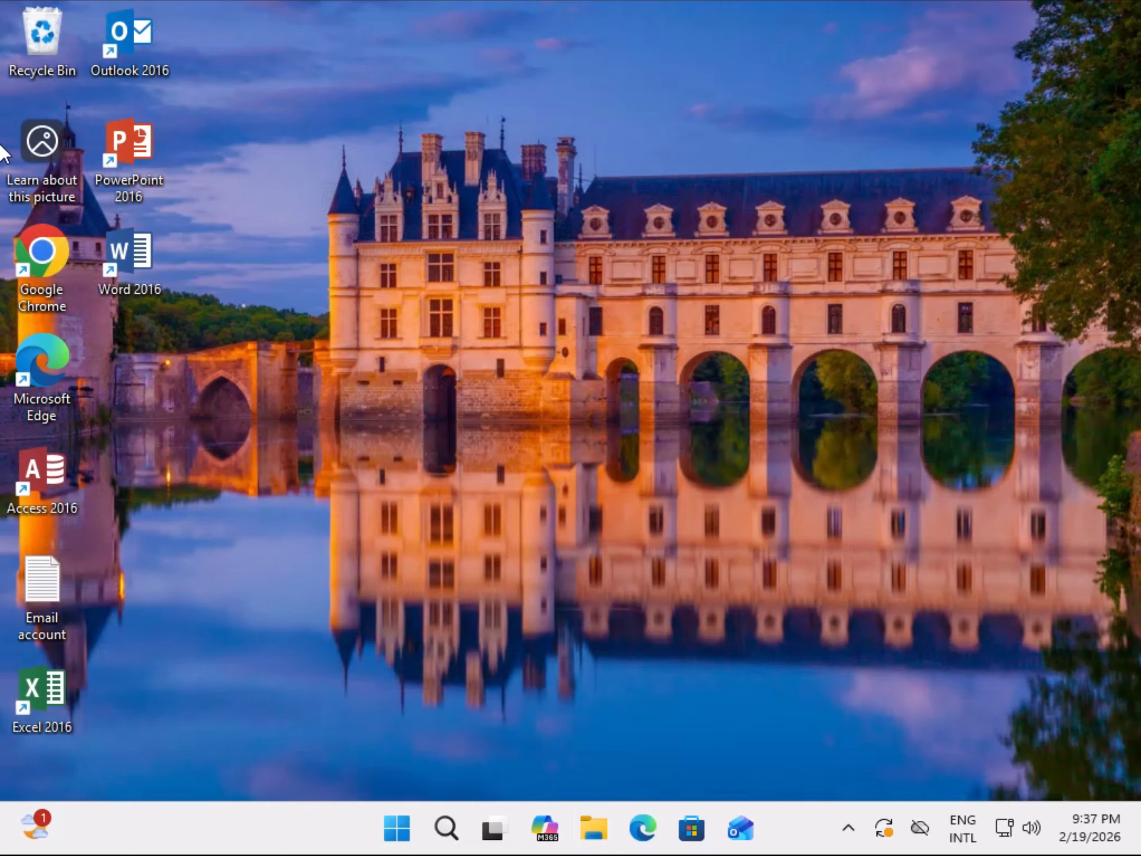
- Inspect the size and file count of the Public folder in C:\Users through its properties
{"action": "left_click", "coordinate": [595, 831]}
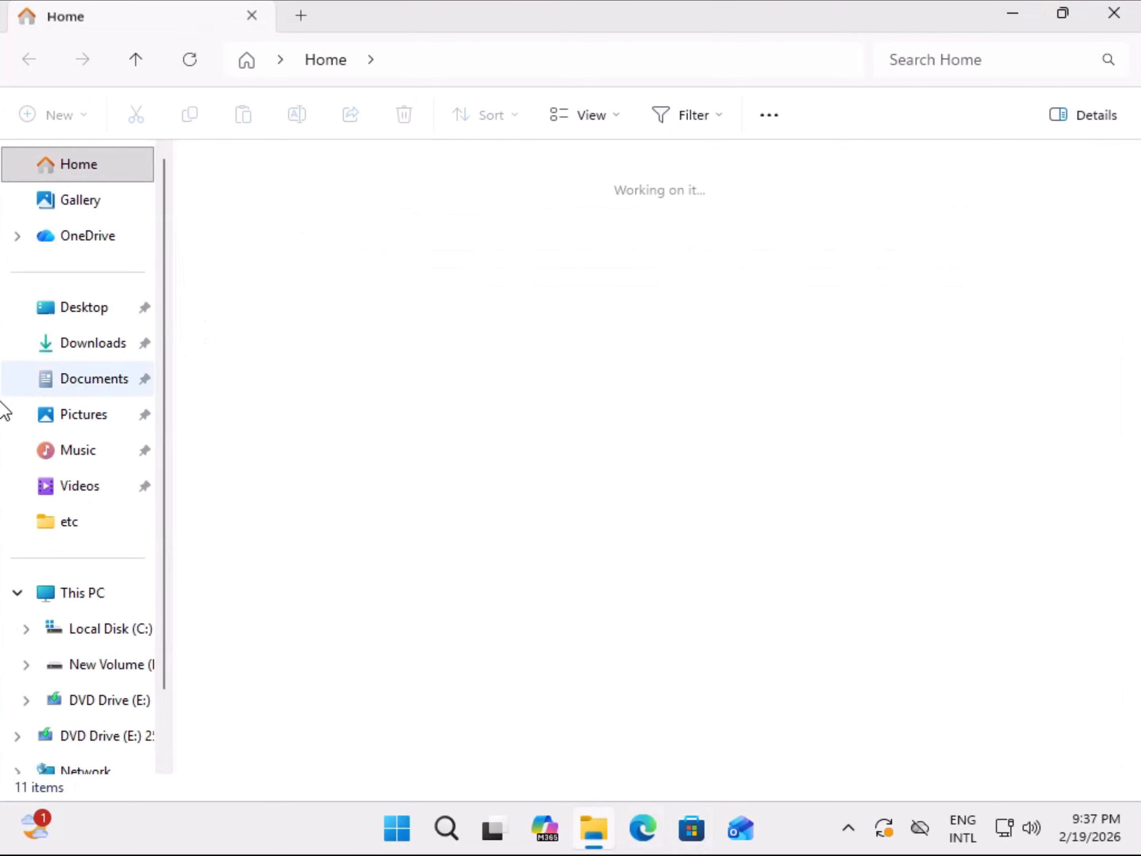
{"action": "left_click", "coordinate": [117, 596]}
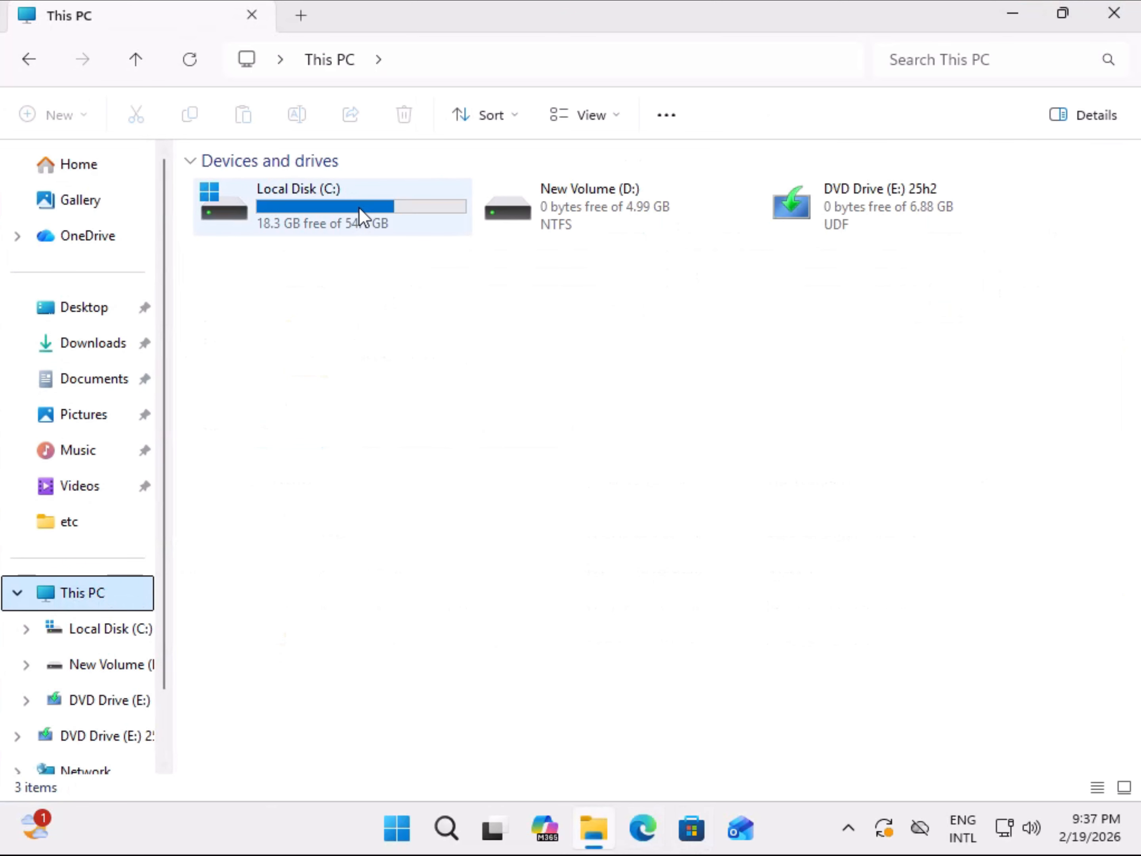
{"action": "double_click", "coordinate": [358, 207]}
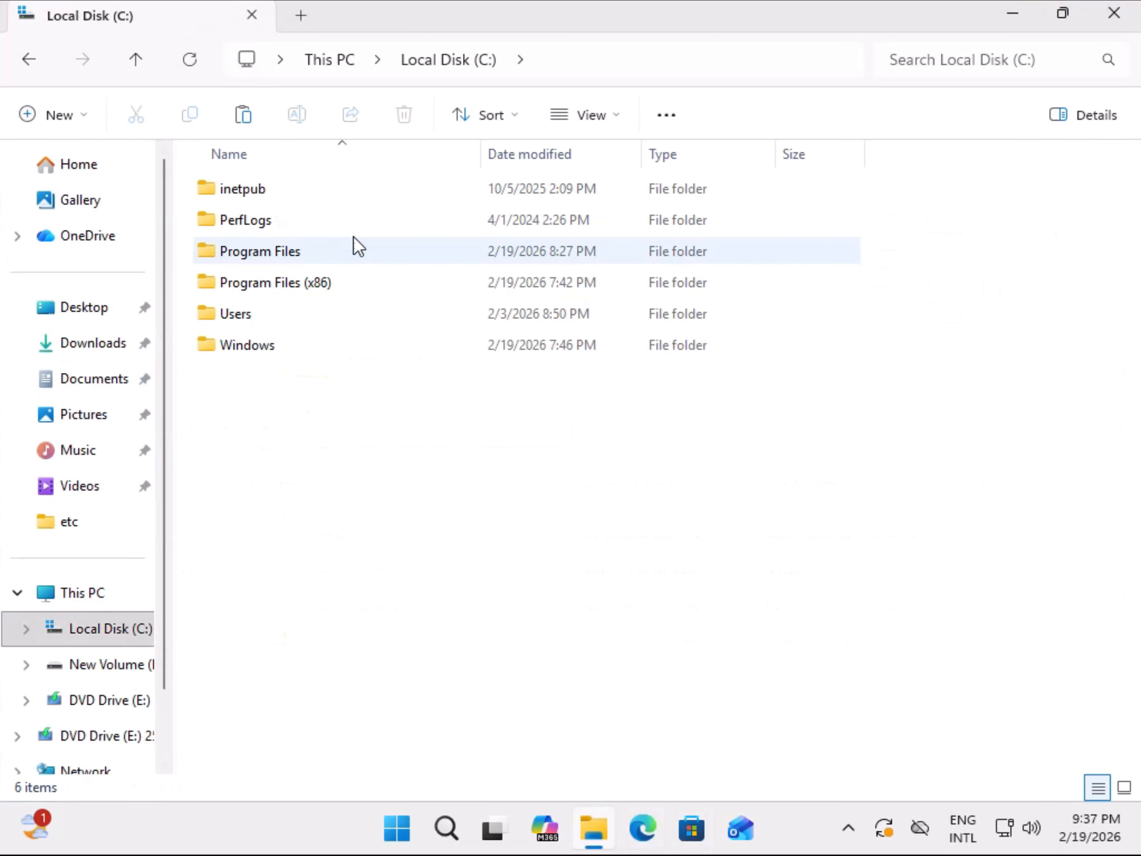
{"action": "left_click", "coordinate": [243, 315]}
{"action": "double_click", "coordinate": [247, 317]}
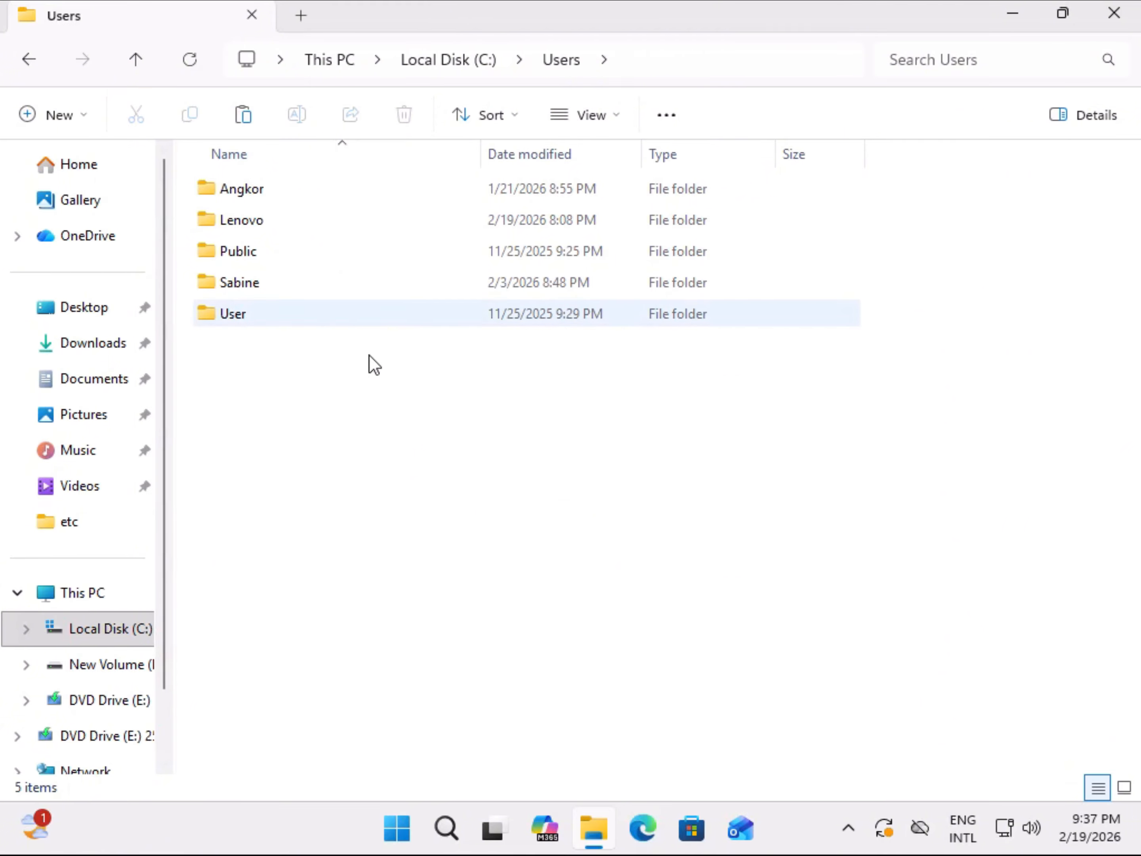
{"action": "right_click", "coordinate": [241, 247]}
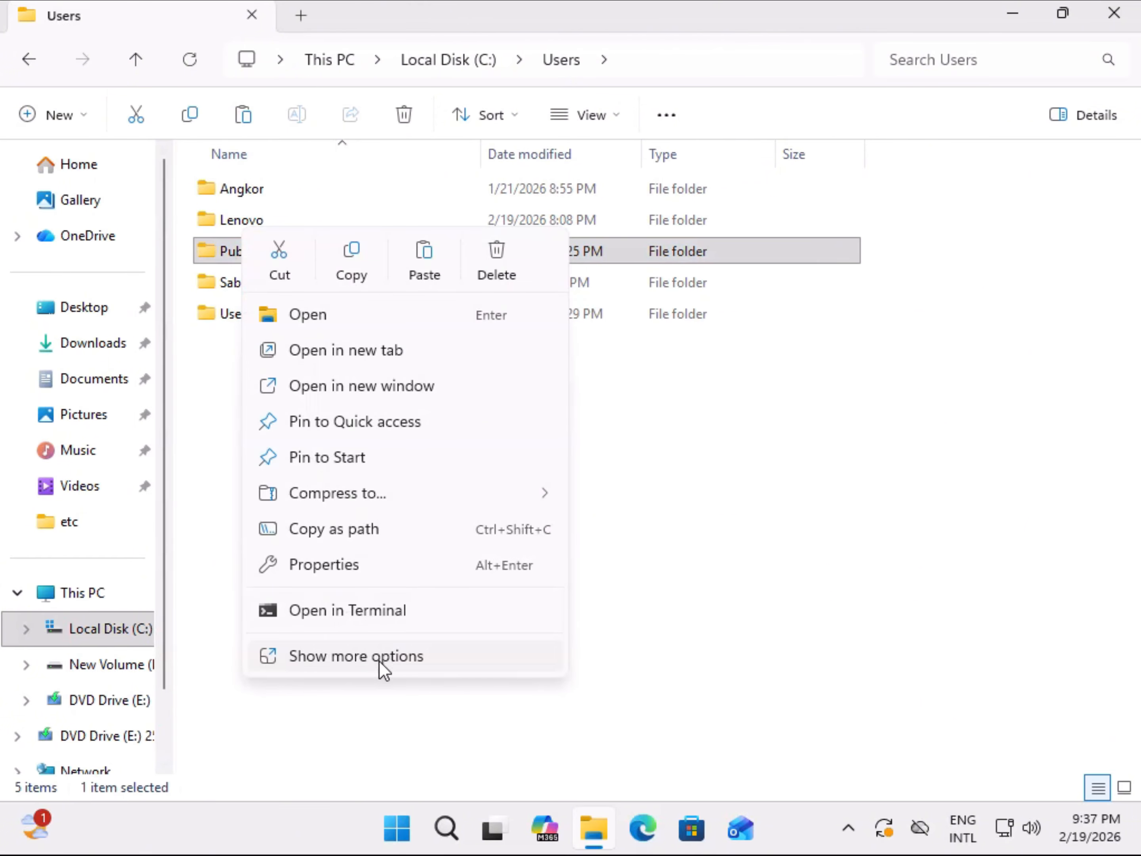
{"action": "left_click", "coordinate": [380, 660]}
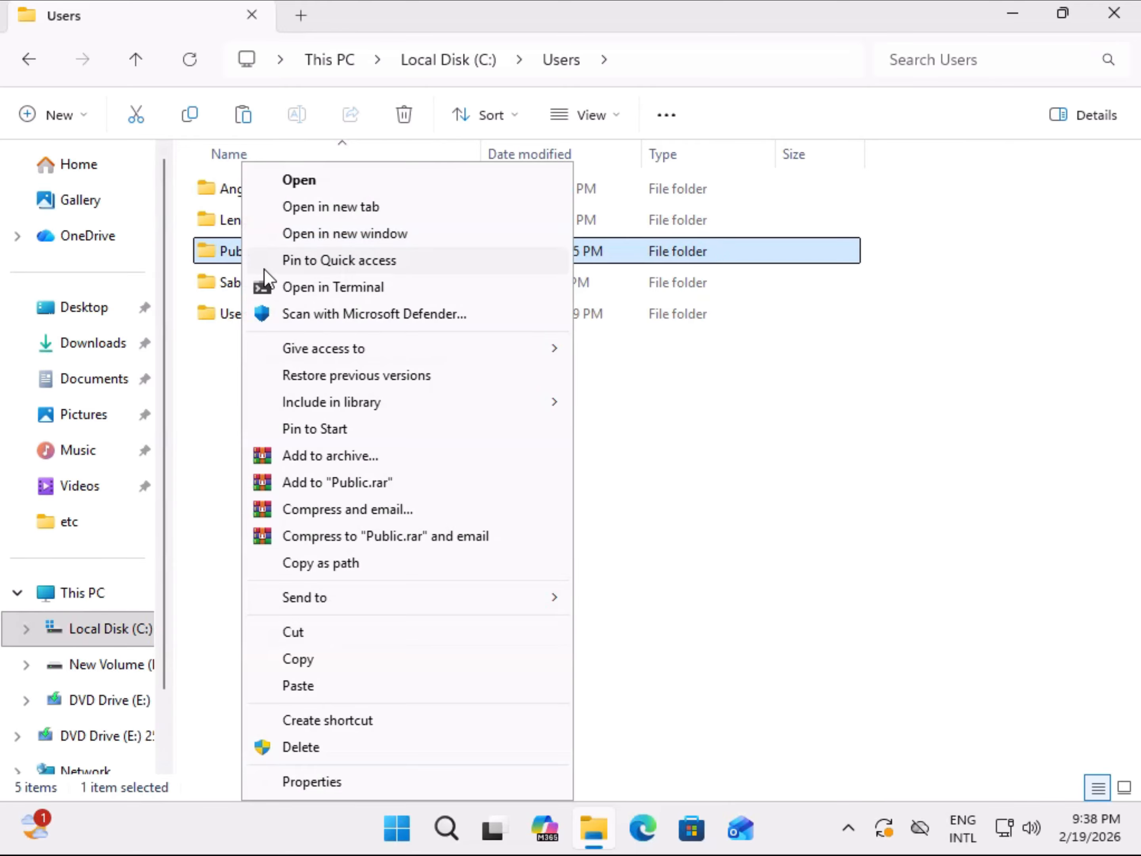
{"action": "left_click", "coordinate": [311, 782]}
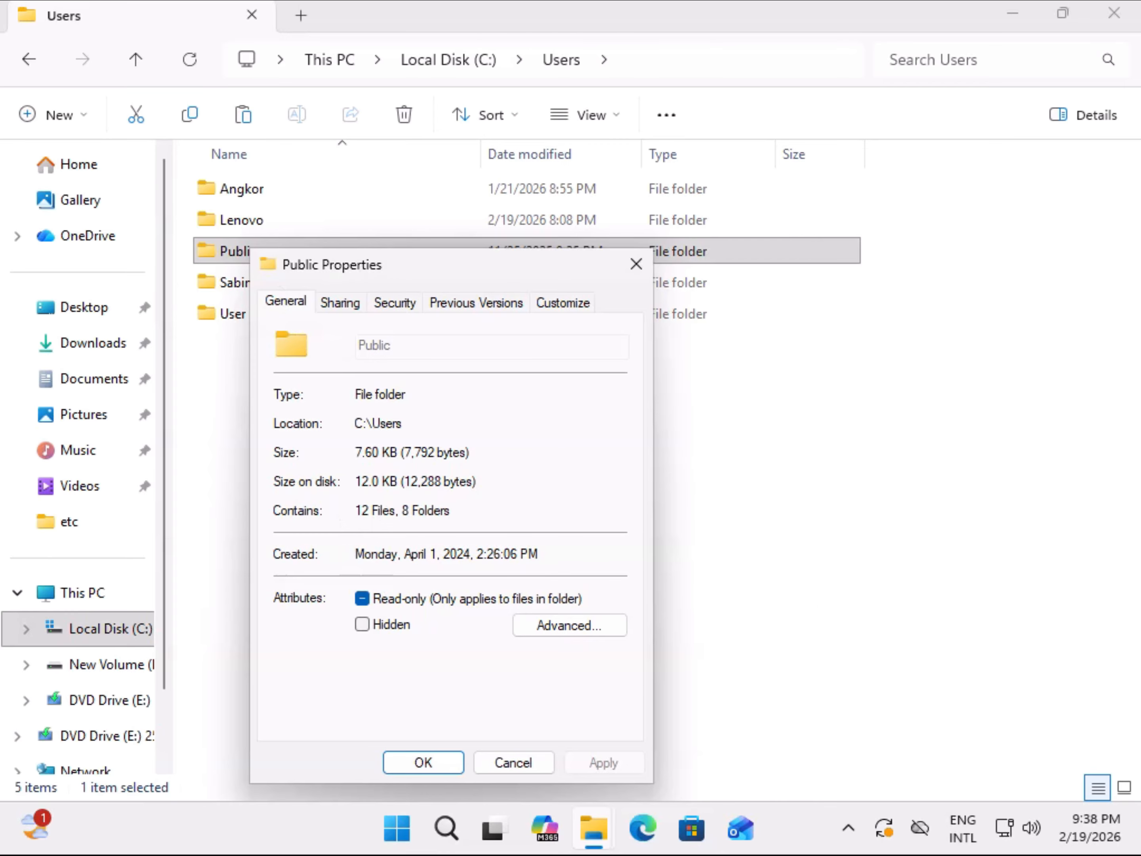
{"action": "left_click_drag", "start_coordinate": [440, 264], "coordinate": [672, 211]}
{"action": "left_click", "coordinate": [730, 713]}
- Inspect the size and contents of the Angkor folder in C:\Users, then close its properties
{"action": "right_click", "coordinate": [250, 193]}
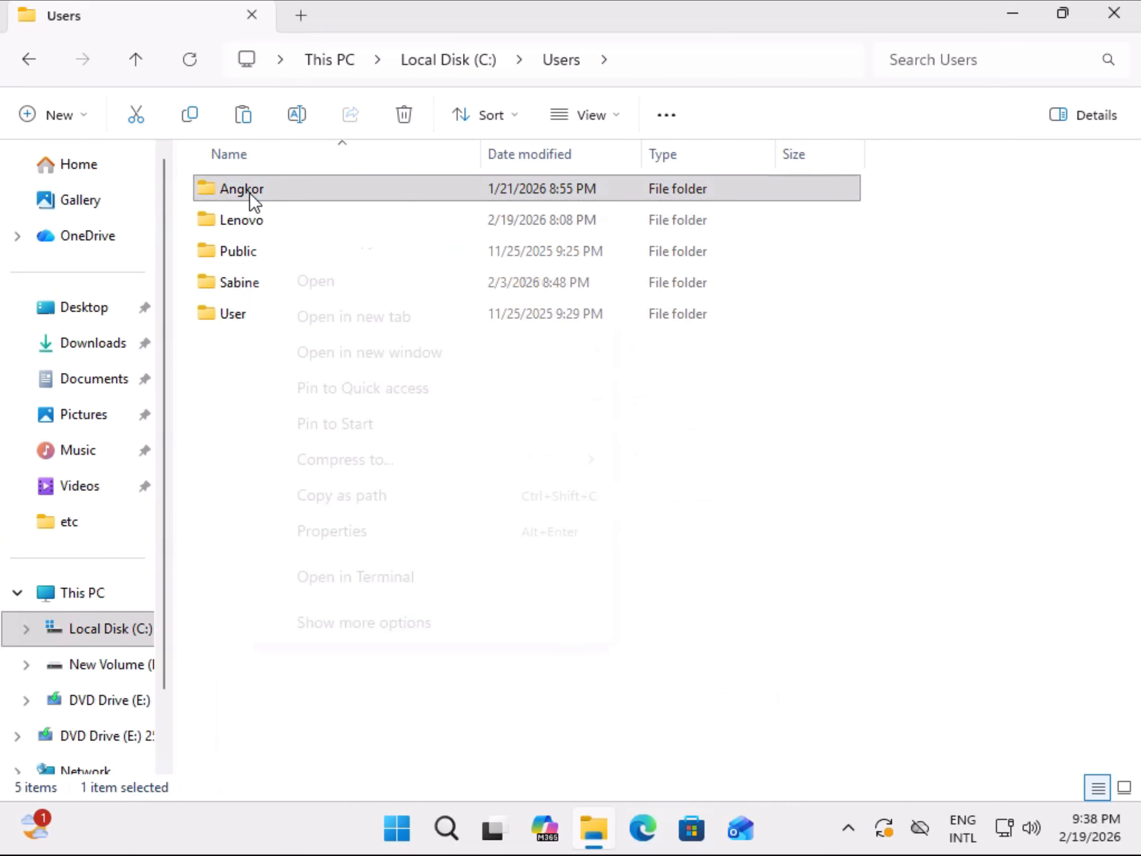
{"action": "left_click", "coordinate": [331, 620]}
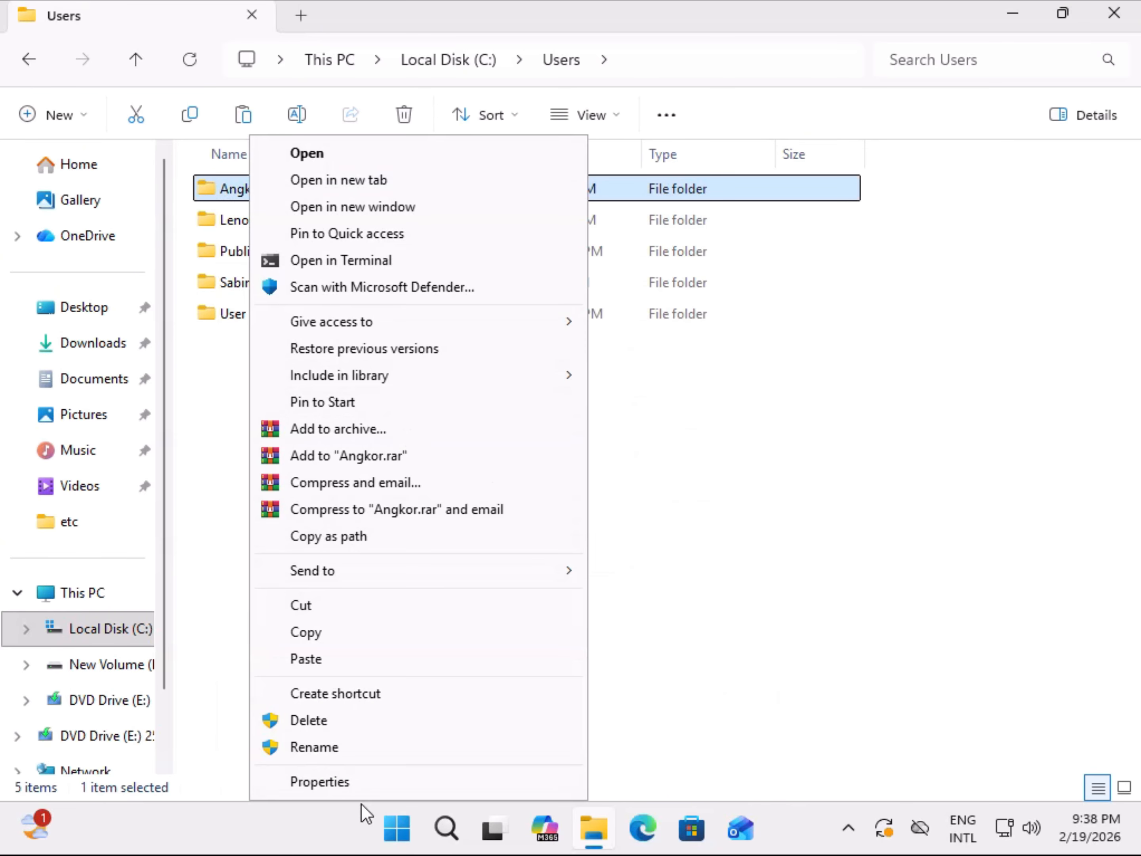
{"action": "left_click", "coordinate": [355, 780]}
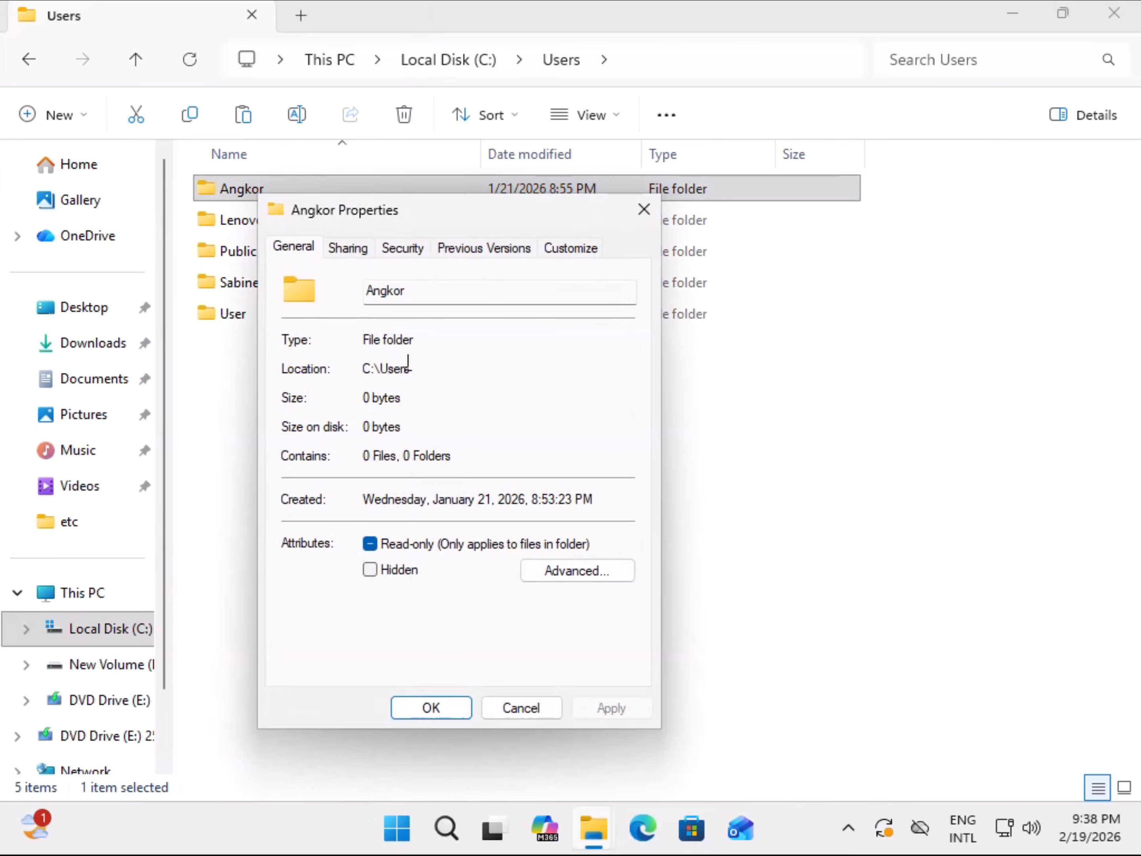
{"action": "left_click", "coordinate": [644, 209]}
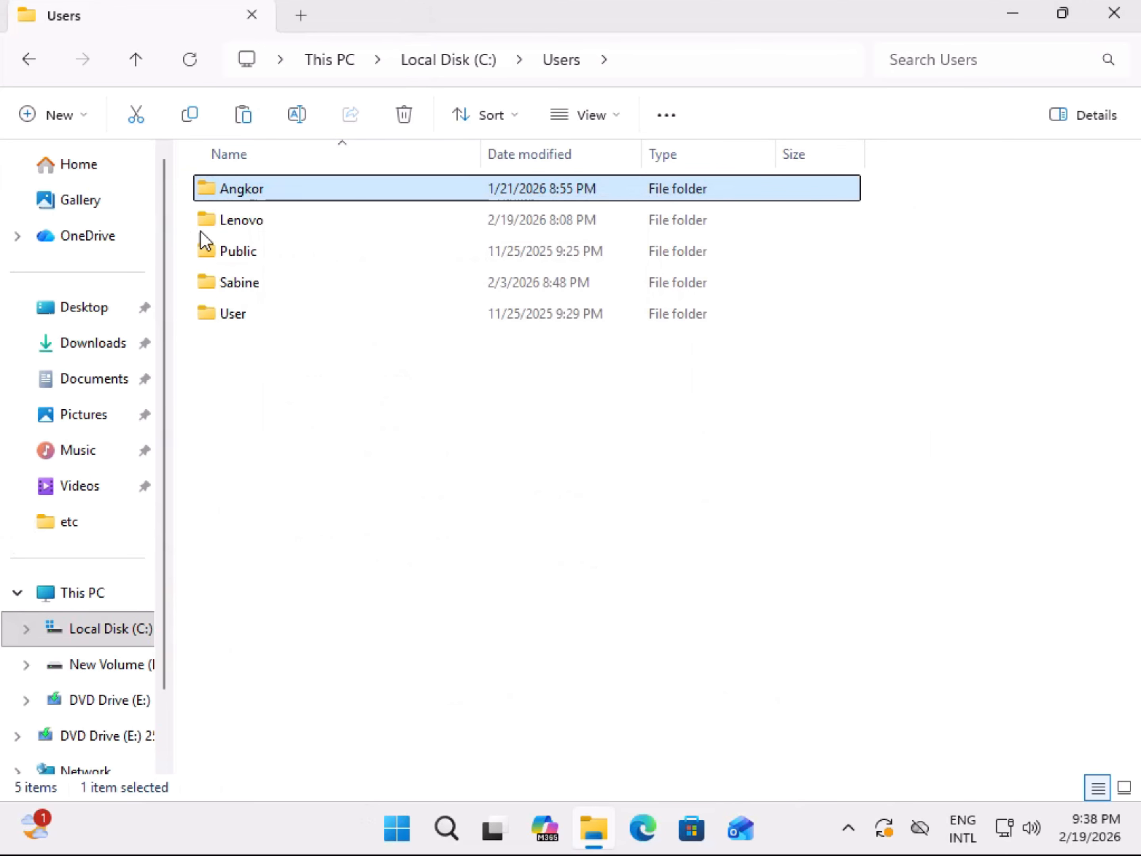
{"action": "right_click", "coordinate": [241, 220]}
{"action": "left_click", "coordinate": [223, 401]}
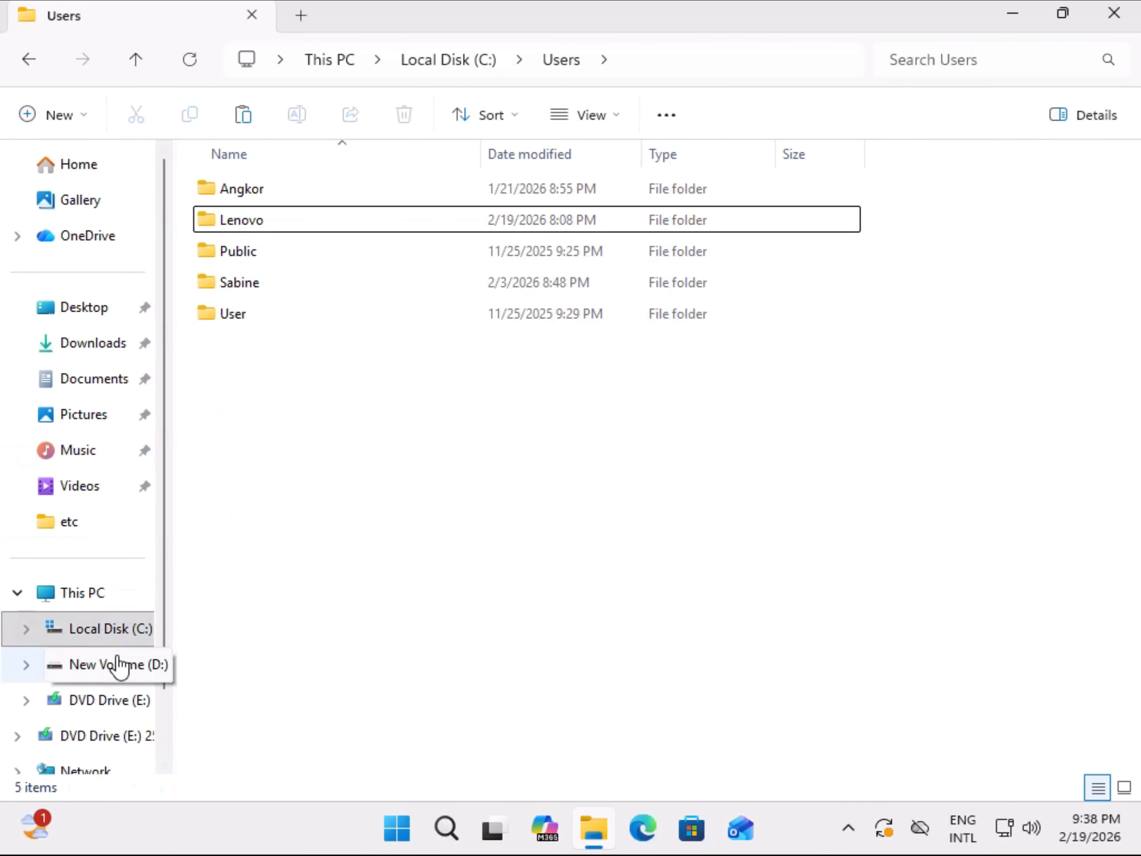
- Inspect the size and file count of the backed-up Public folder in D:\Backup all Profiles, then close its properties
{"action": "left_click", "coordinate": [118, 664]}
{"action": "left_click", "coordinate": [287, 188]}
{"action": "double_click", "coordinate": [286, 188]}
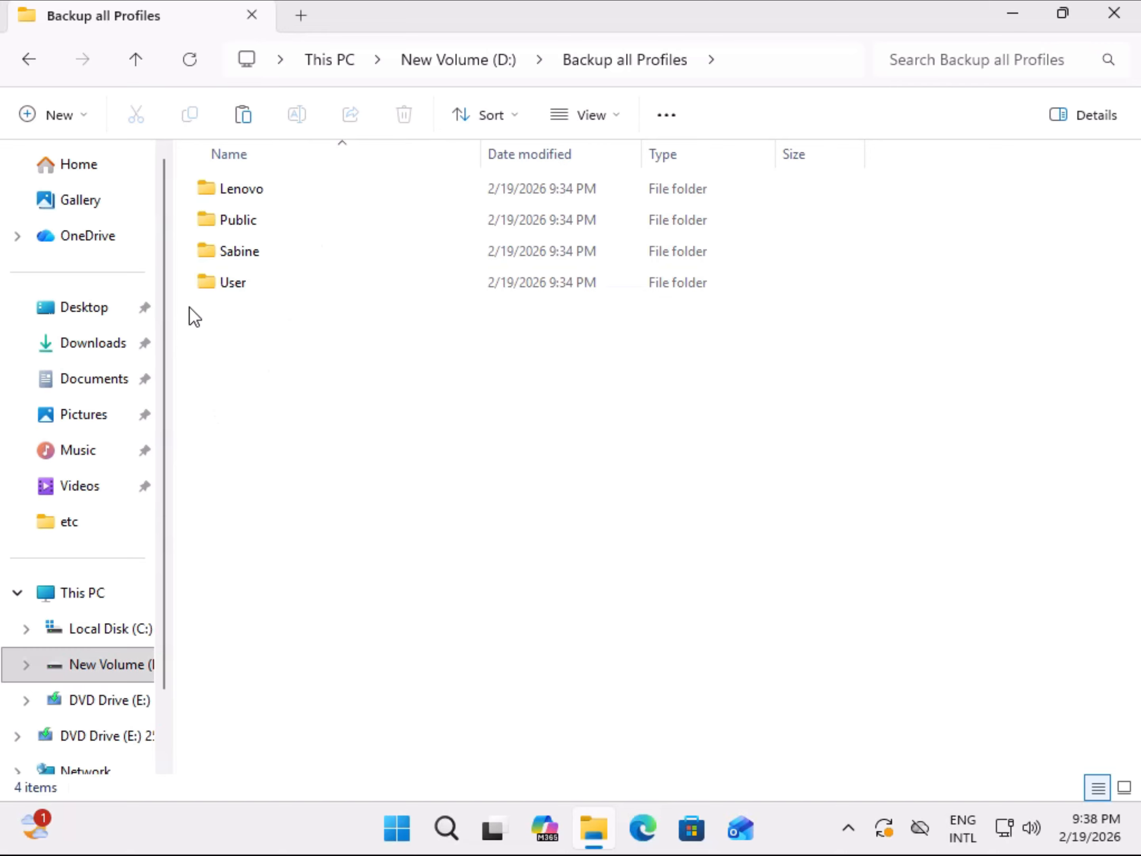
{"action": "right_click", "coordinate": [243, 227]}
{"action": "left_click", "coordinate": [319, 656]}
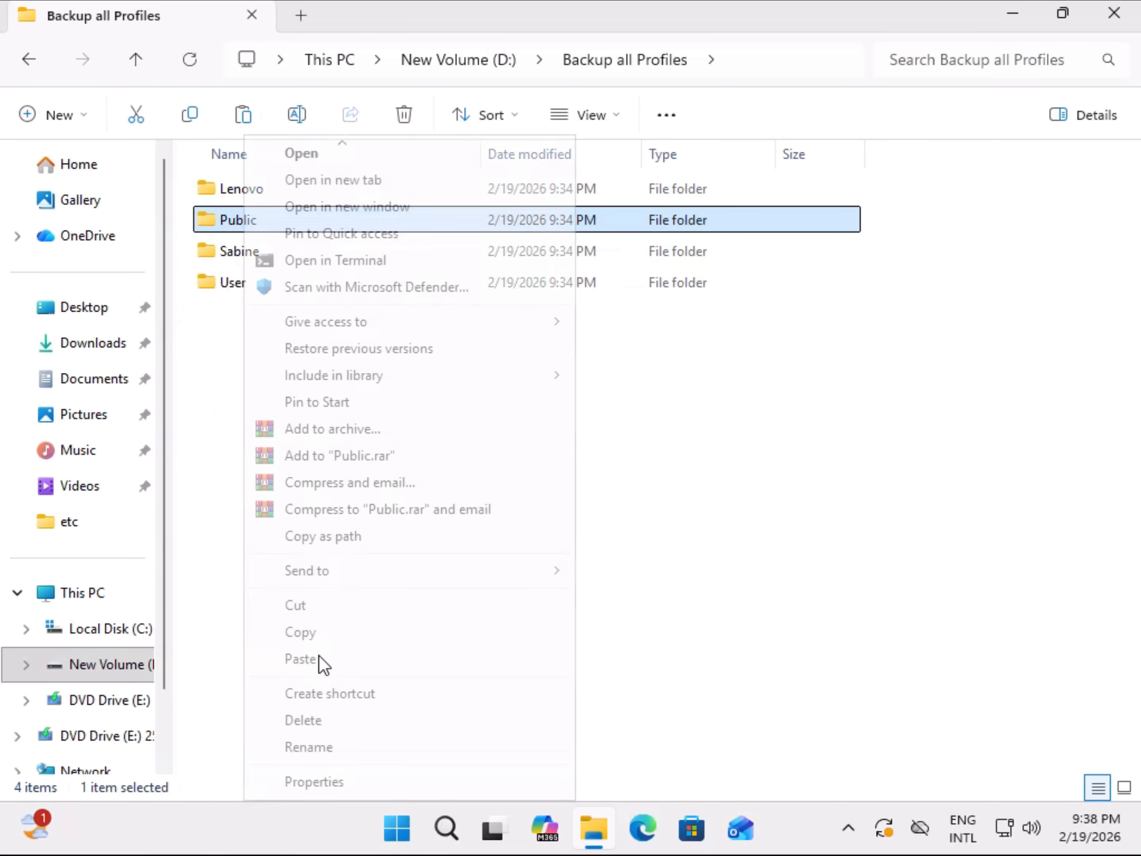
{"action": "left_click", "coordinate": [317, 782]}
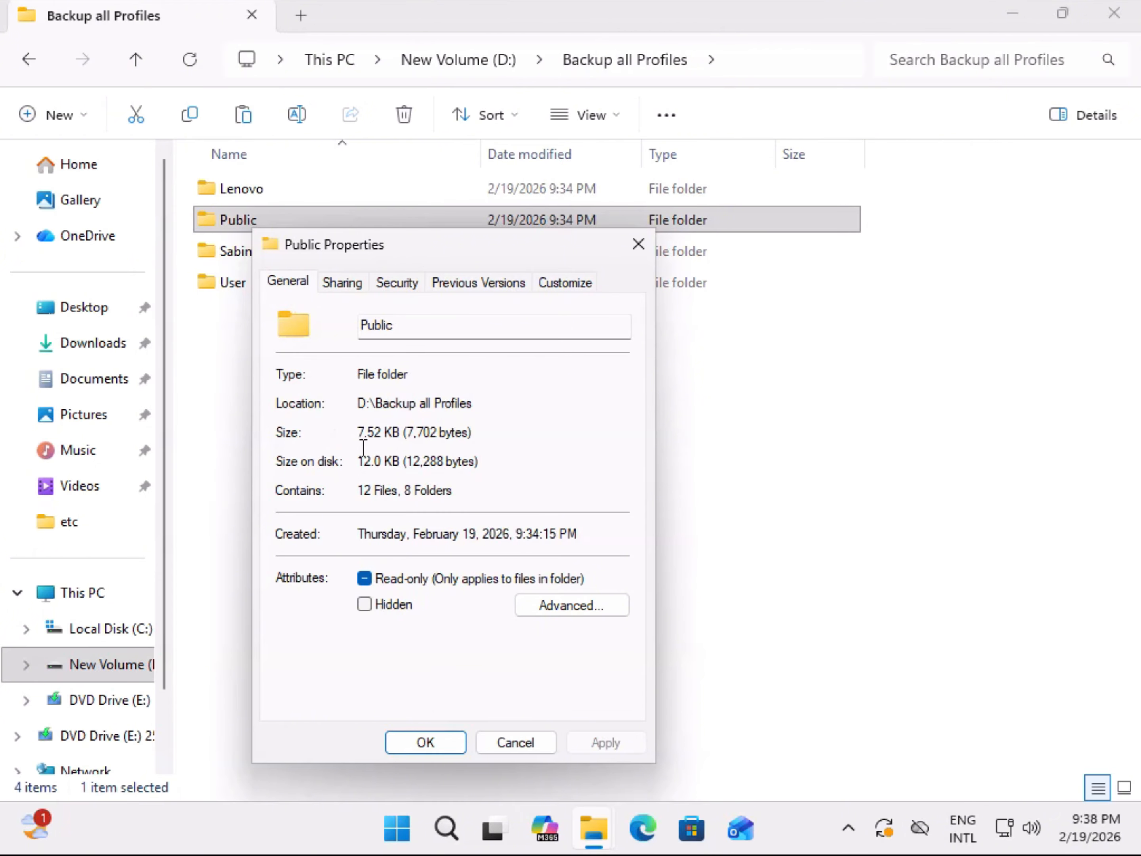
{"action": "left_click", "coordinate": [500, 744]}
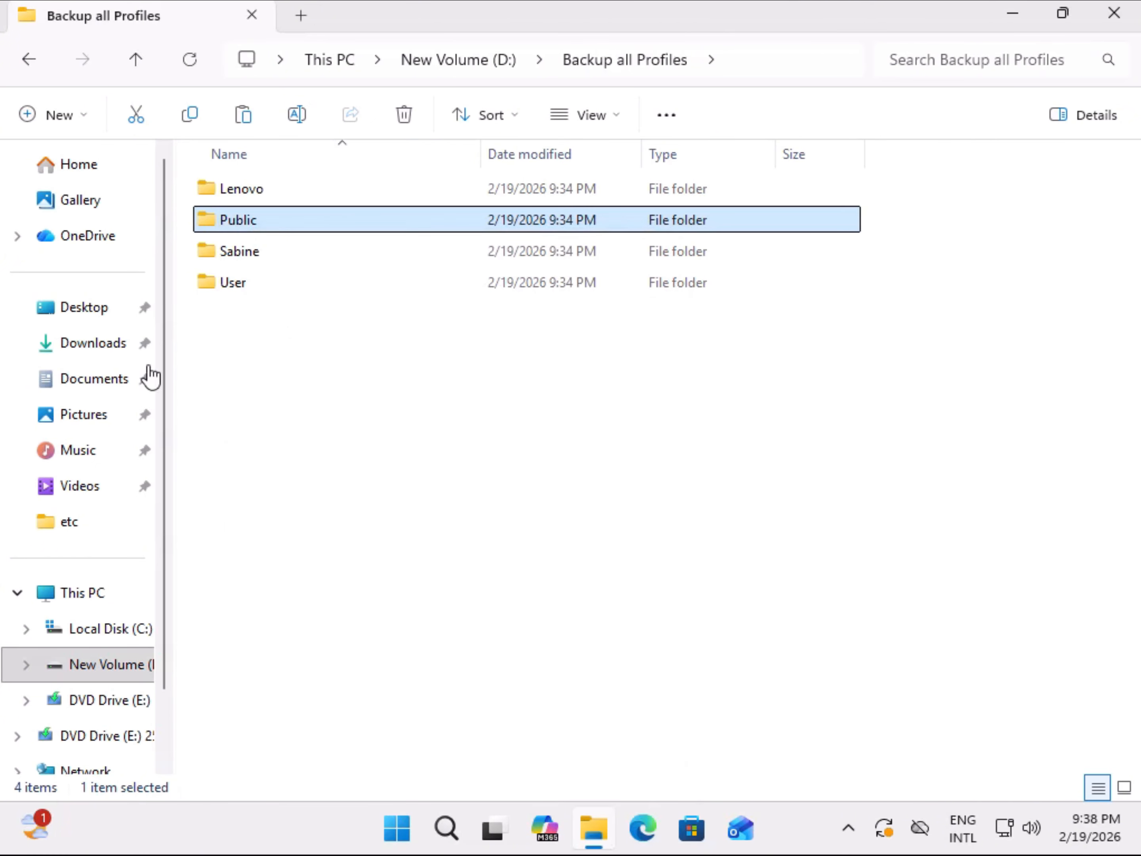
- Recheck the size and file count of the original Public folder in C:\Users against its backup, then close its properties
{"action": "left_click", "coordinate": [88, 632]}
{"action": "double_click", "coordinate": [242, 315]}
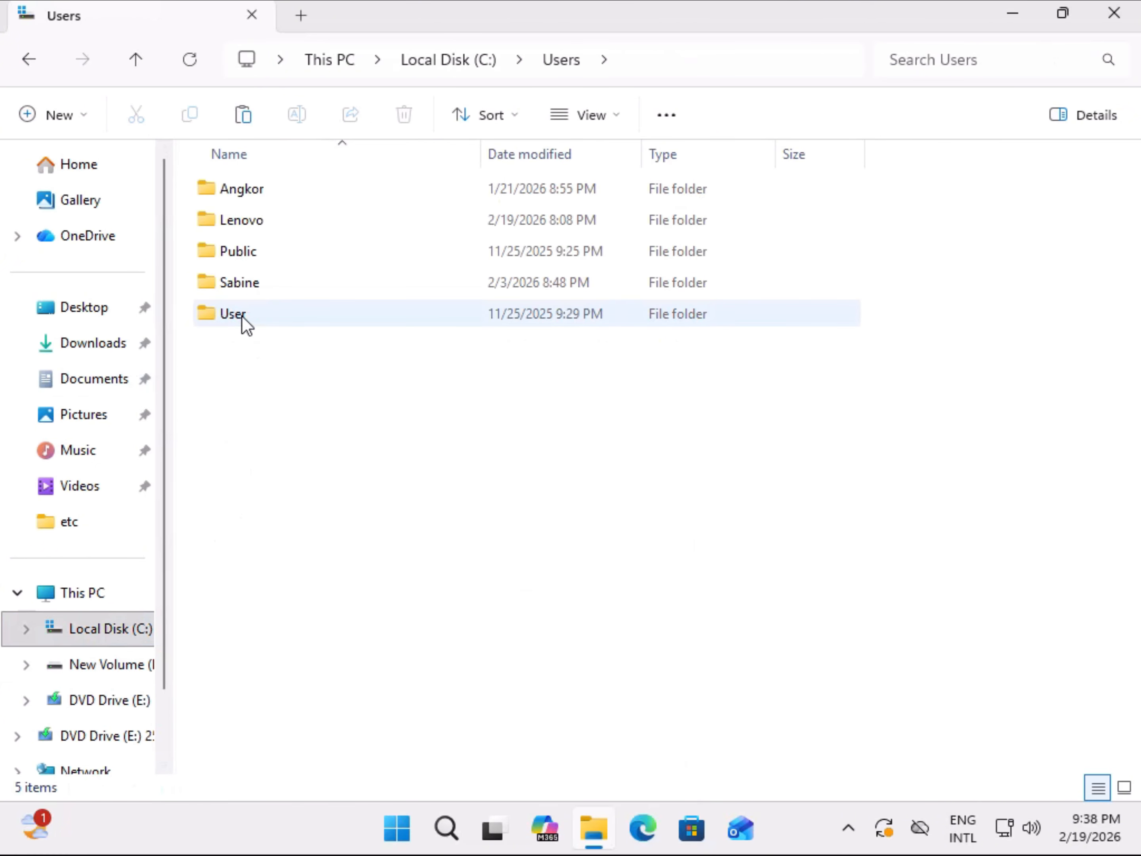
{"action": "right_click", "coordinate": [237, 251]}
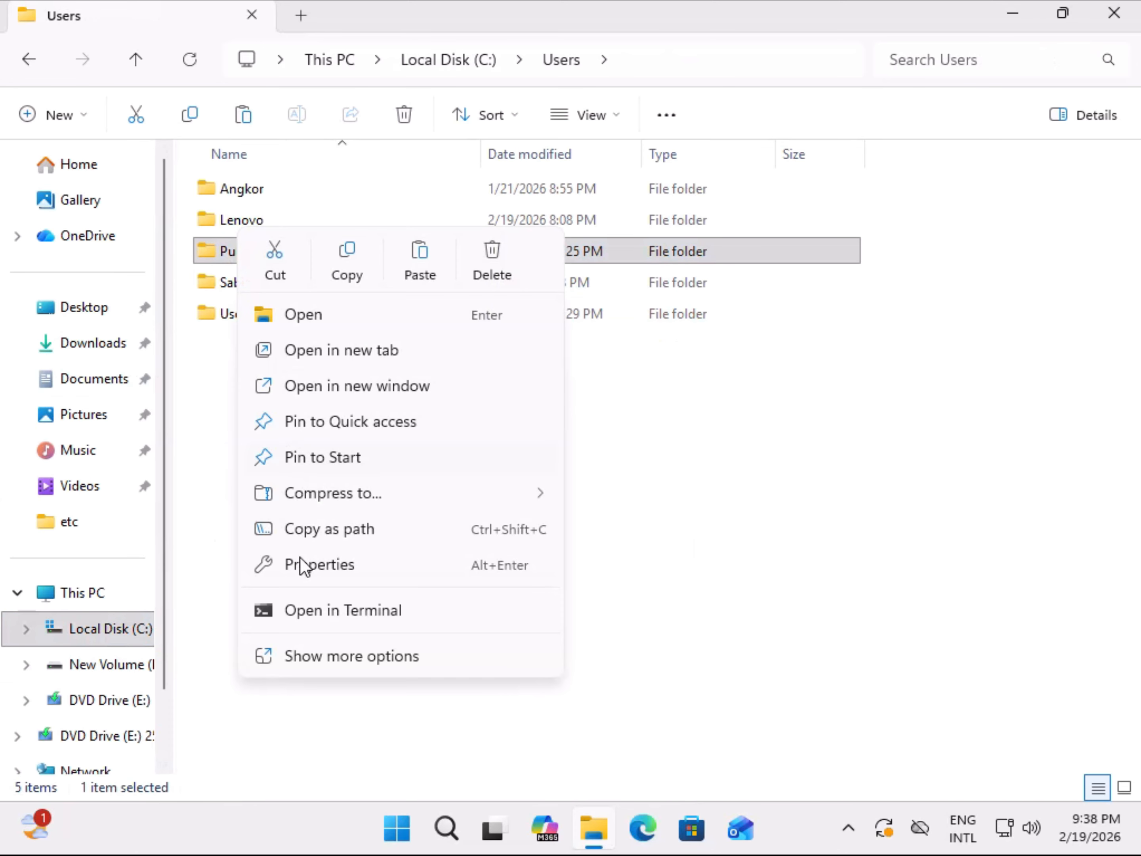
{"action": "left_click", "coordinate": [313, 657]}
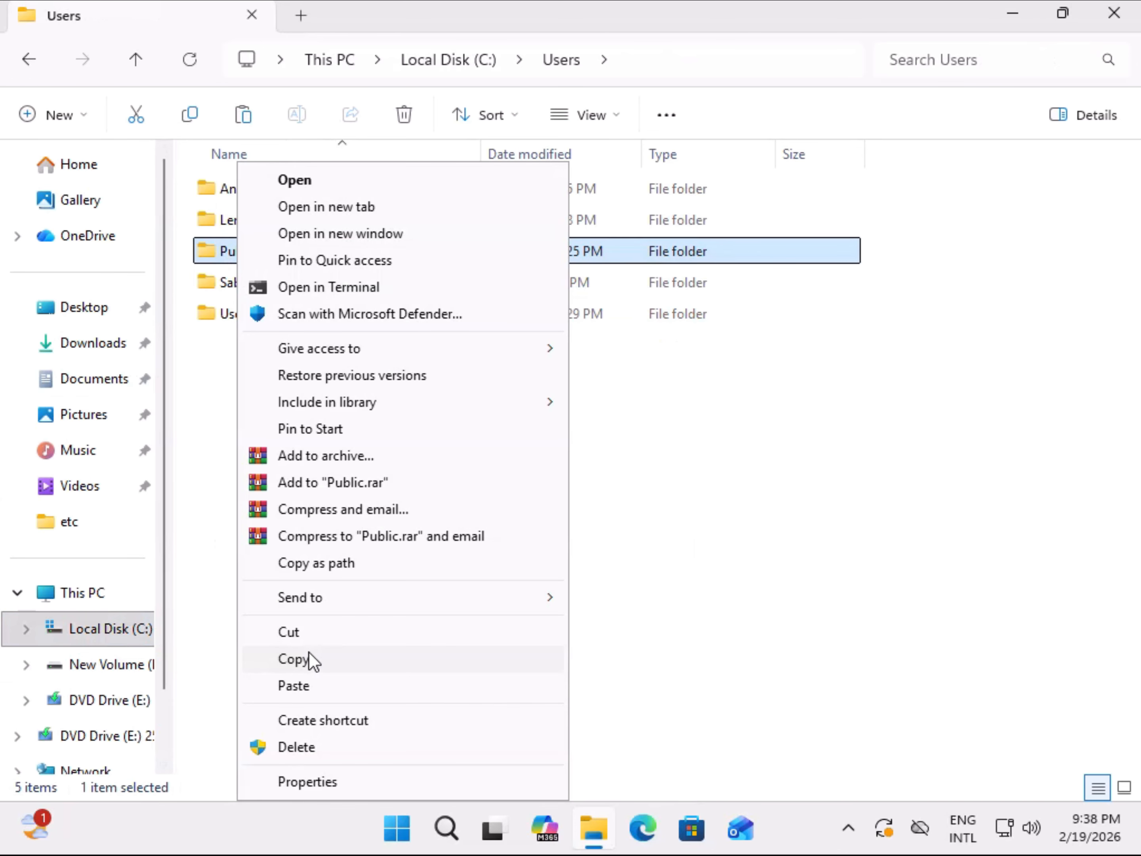
{"action": "left_click", "coordinate": [340, 781]}
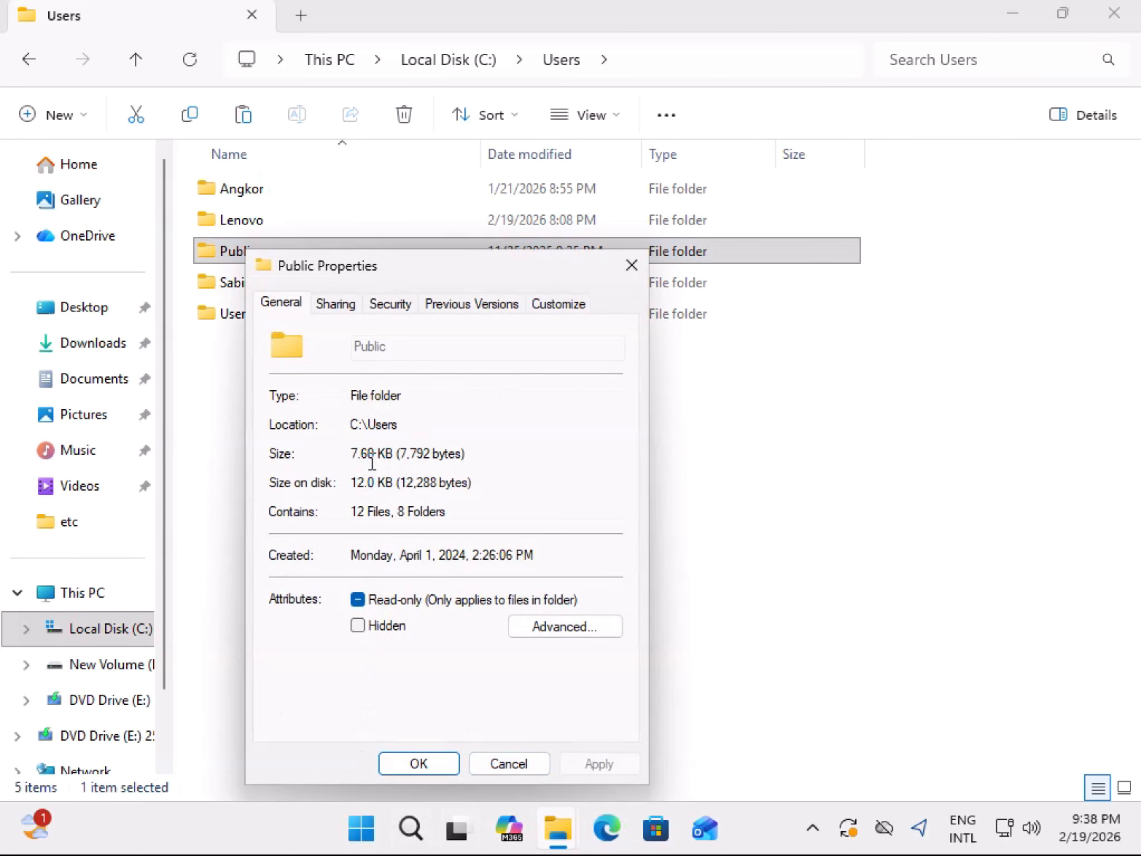
{"action": "left_click", "coordinate": [498, 764]}
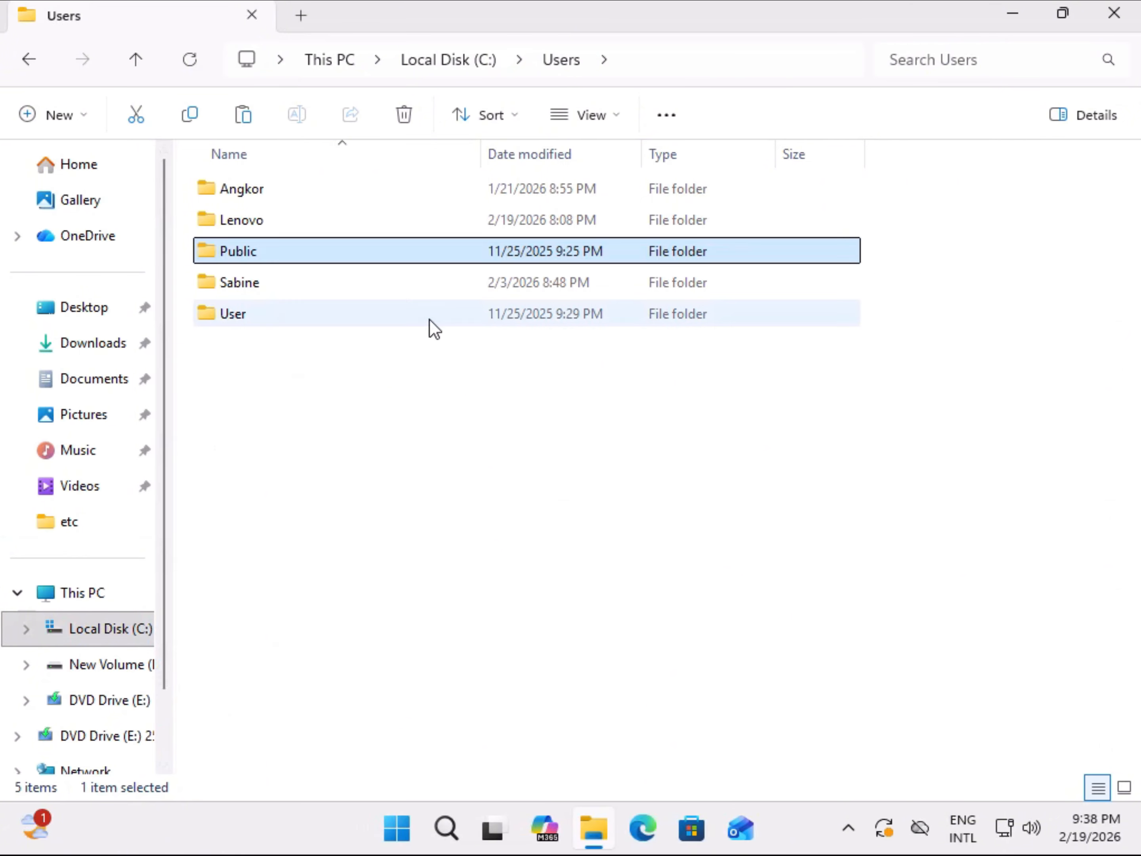
- Review the drive space in This PC and the contents of Documents, Local Disk (C:) and New Volume (D:), then close File Explorer
{"action": "left_click", "coordinate": [76, 596]}
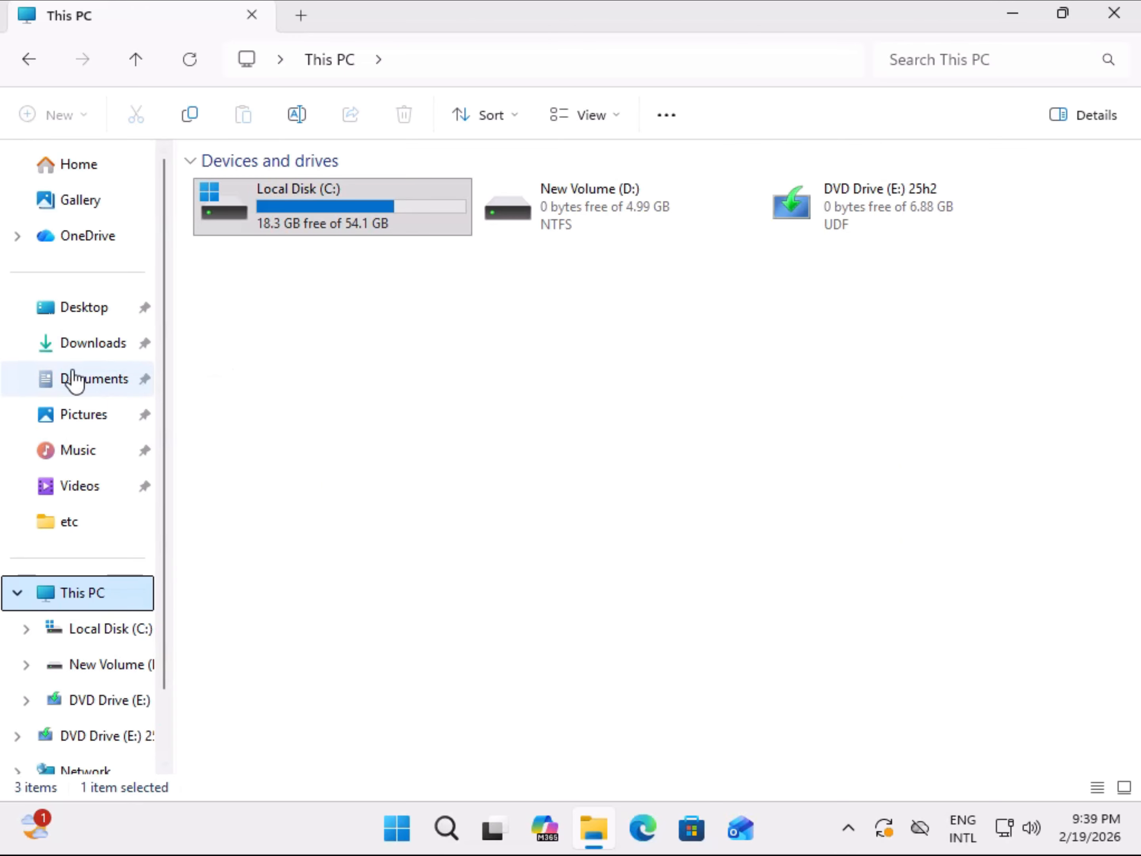
{"action": "left_click", "coordinate": [99, 385]}
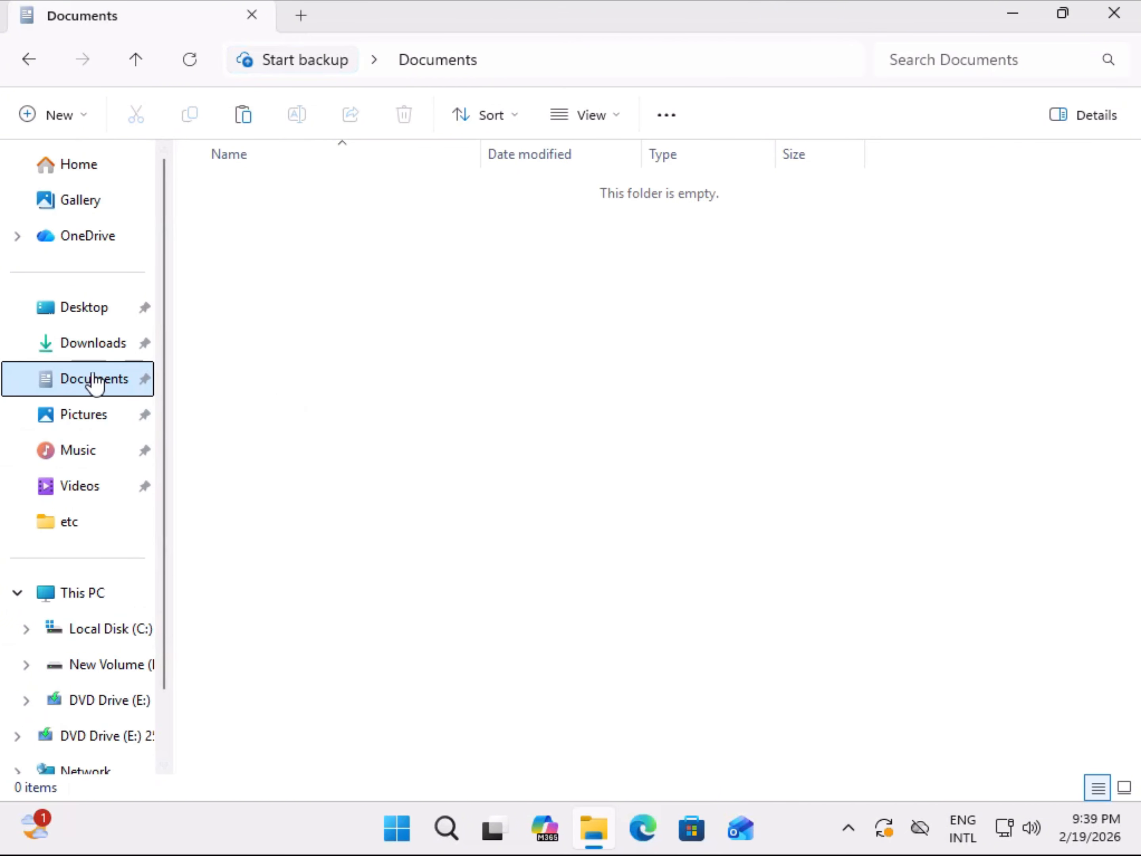
{"action": "left_click", "coordinate": [112, 667]}
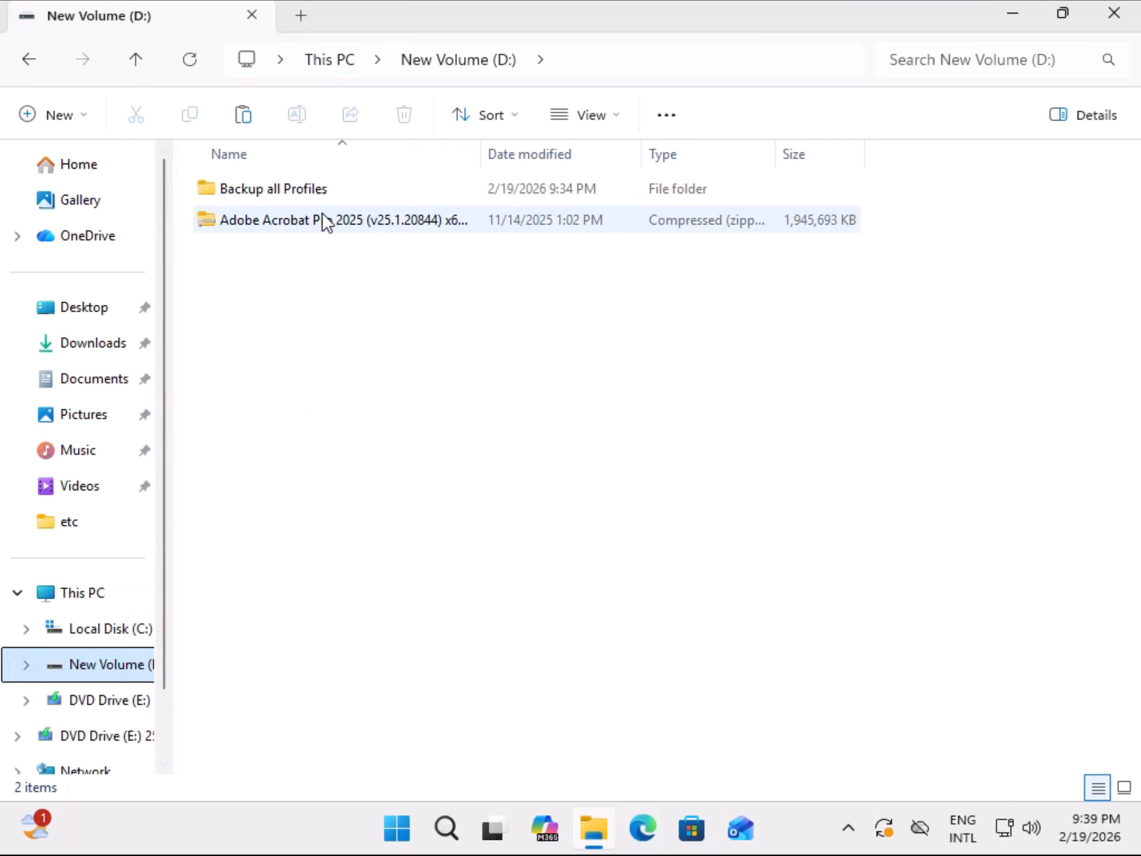
{"action": "left_click", "coordinate": [120, 632]}
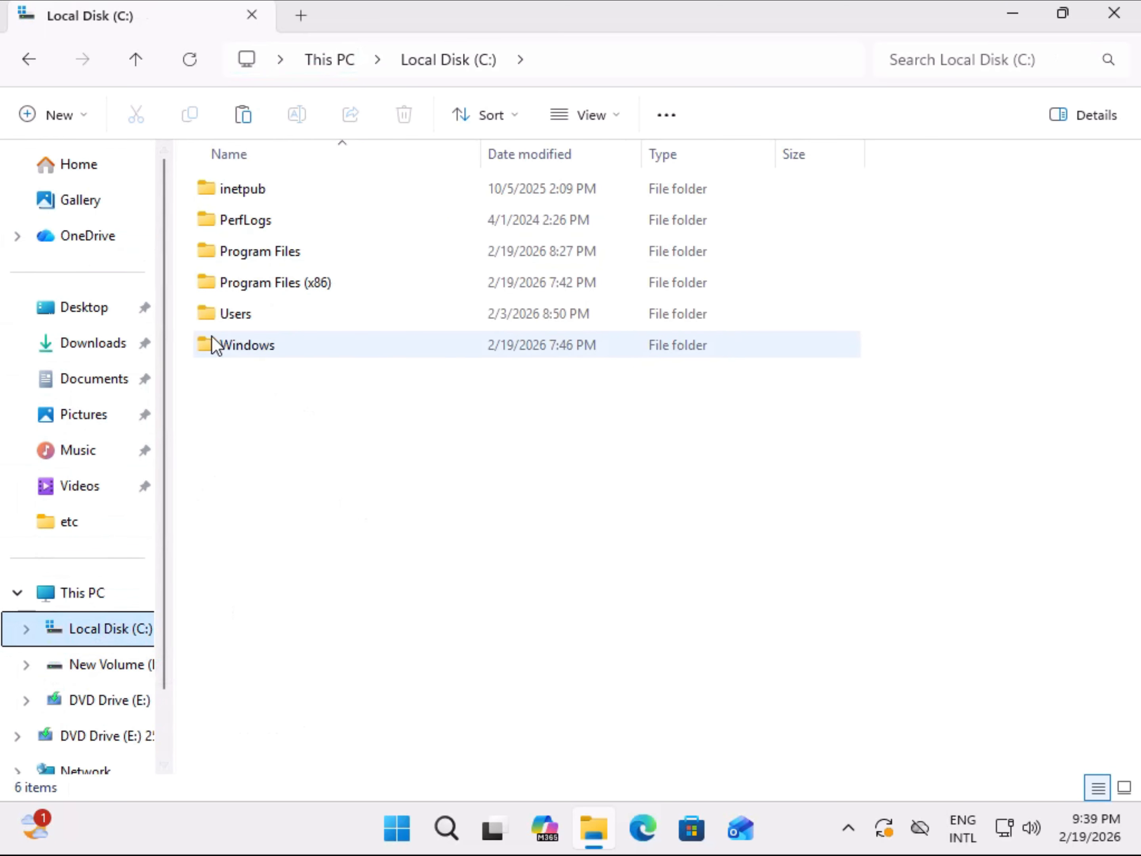
{"action": "left_click", "coordinate": [101, 669]}
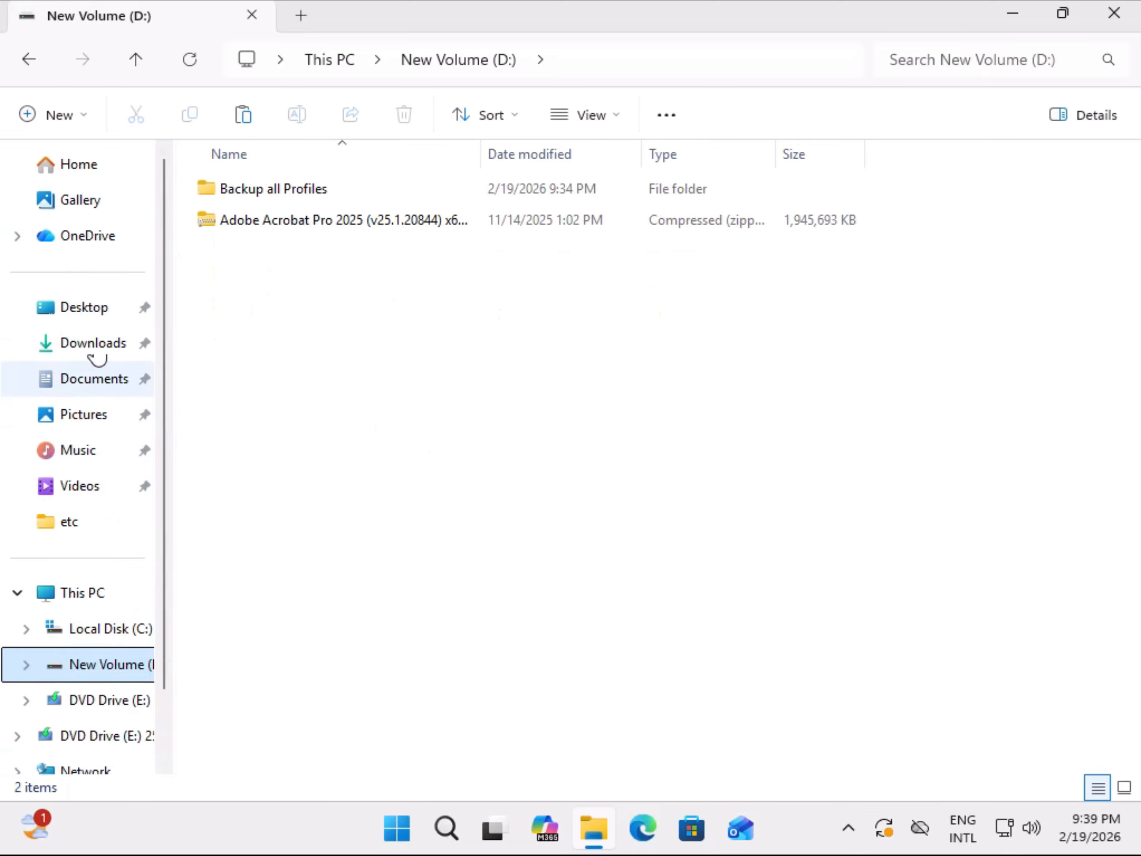
{"action": "left_click", "coordinate": [108, 380]}
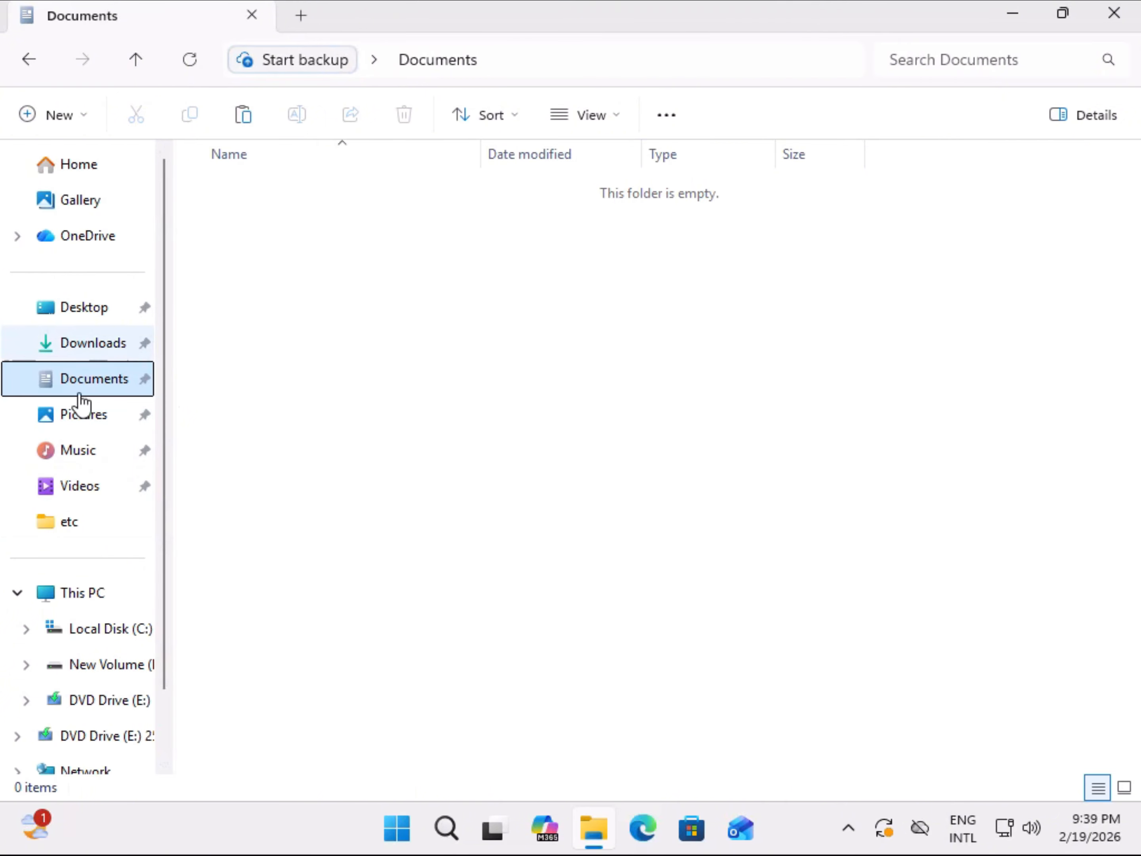
{"action": "left_click", "coordinate": [122, 665]}
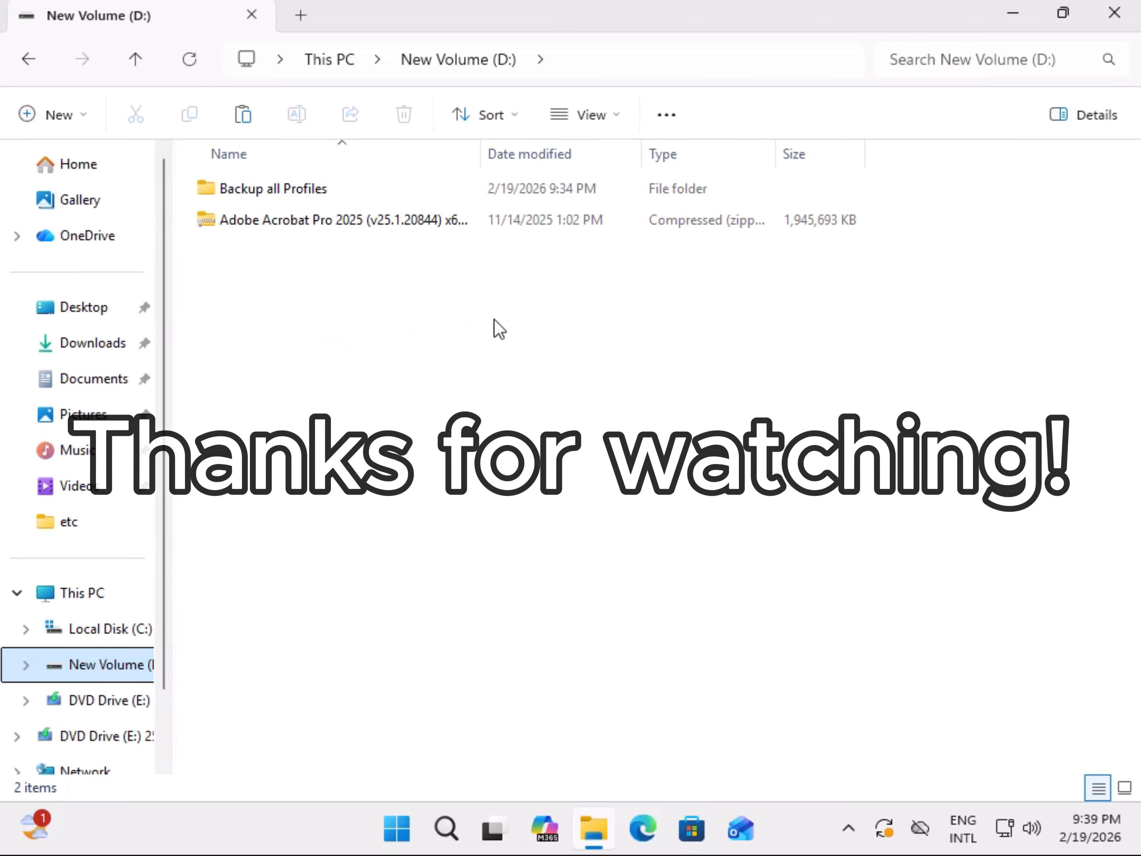
{"action": "left_click", "coordinate": [1114, 15]}
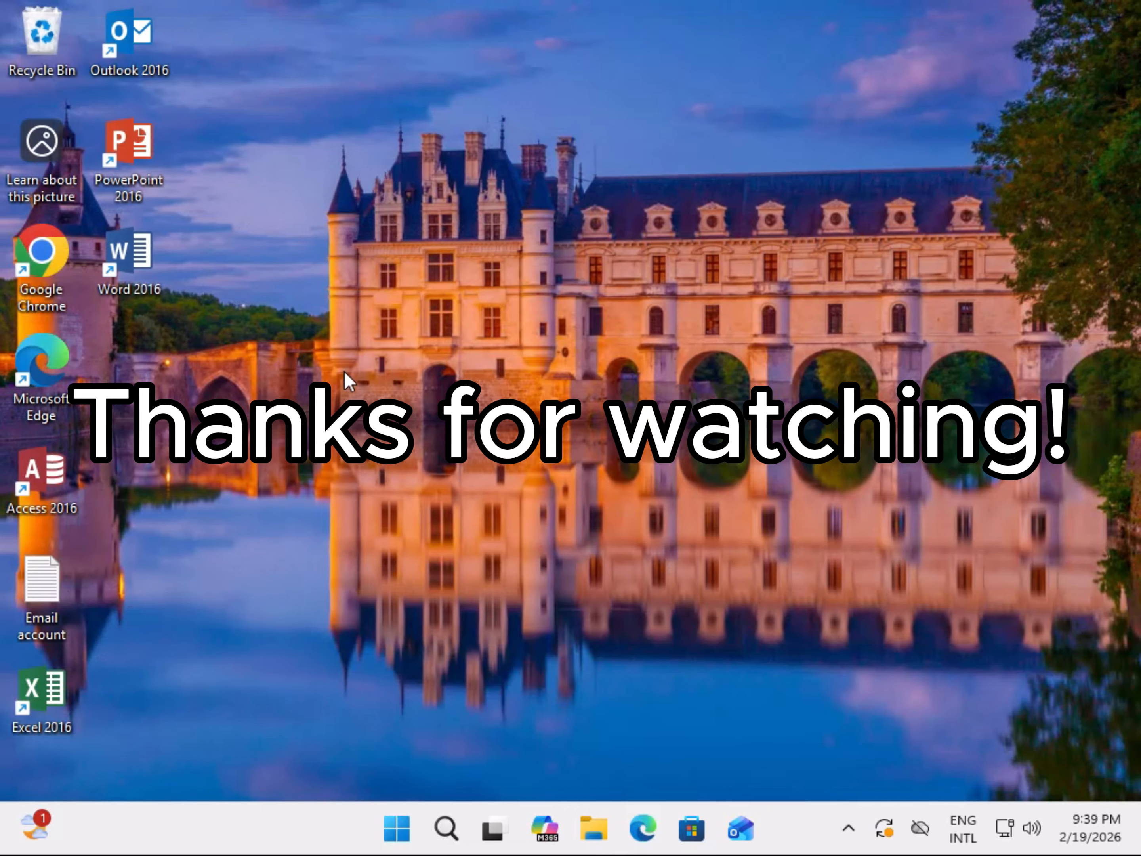
{"action": "right_click", "coordinate": [355, 228]}
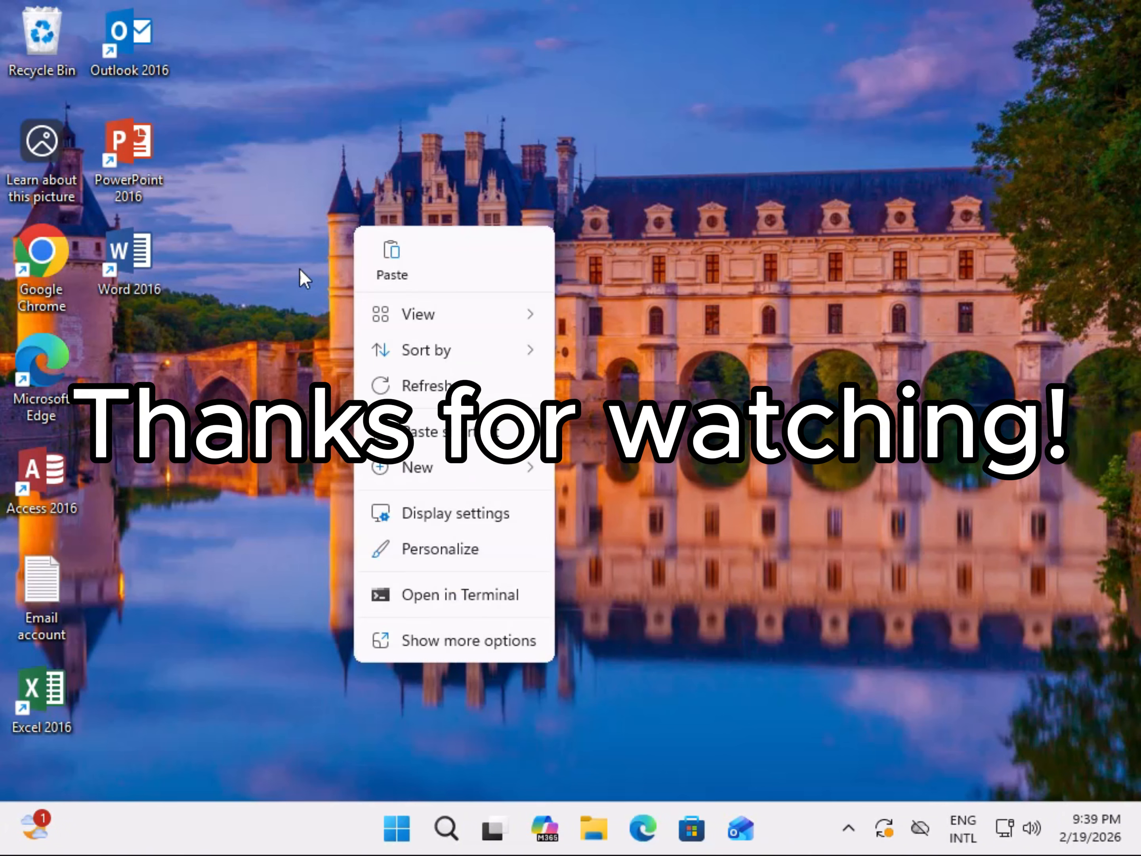
{"action": "left_click", "coordinate": [428, 392]}
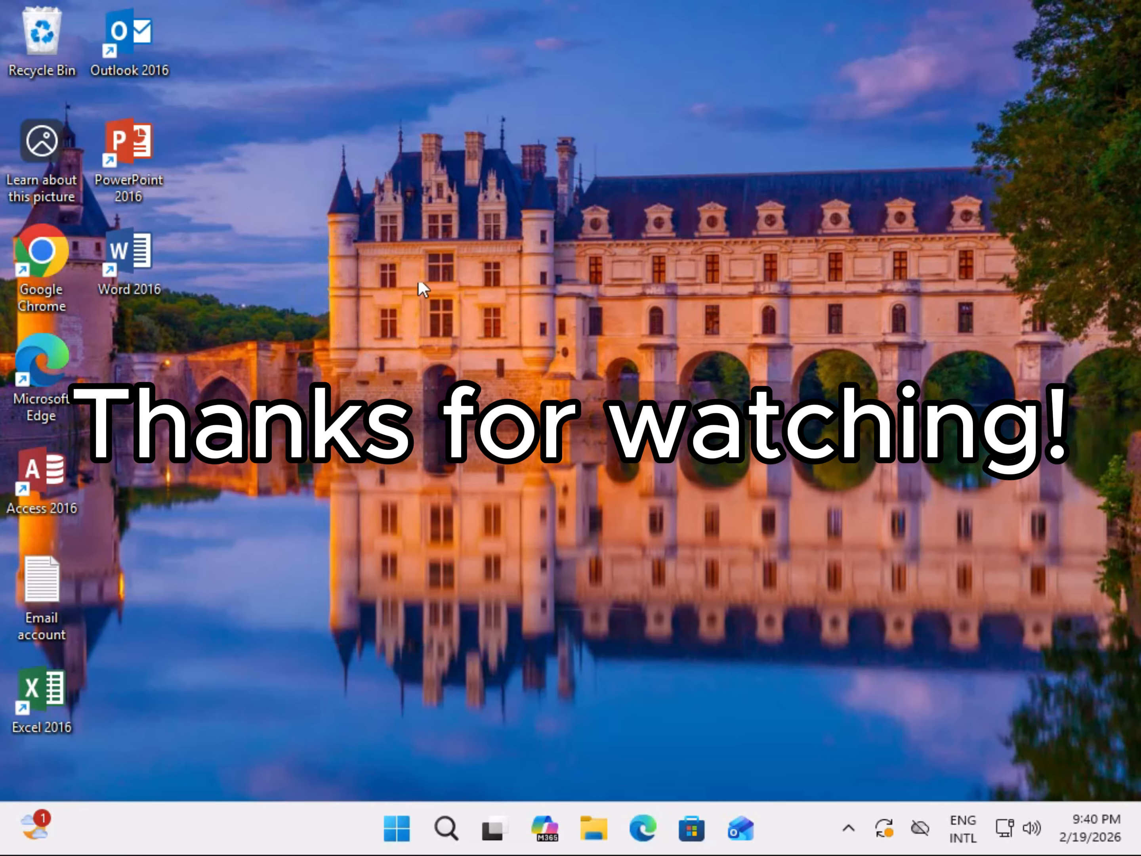
{"action": "right_click", "coordinate": [441, 241]}
{"action": "left_click", "coordinate": [394, 464]}
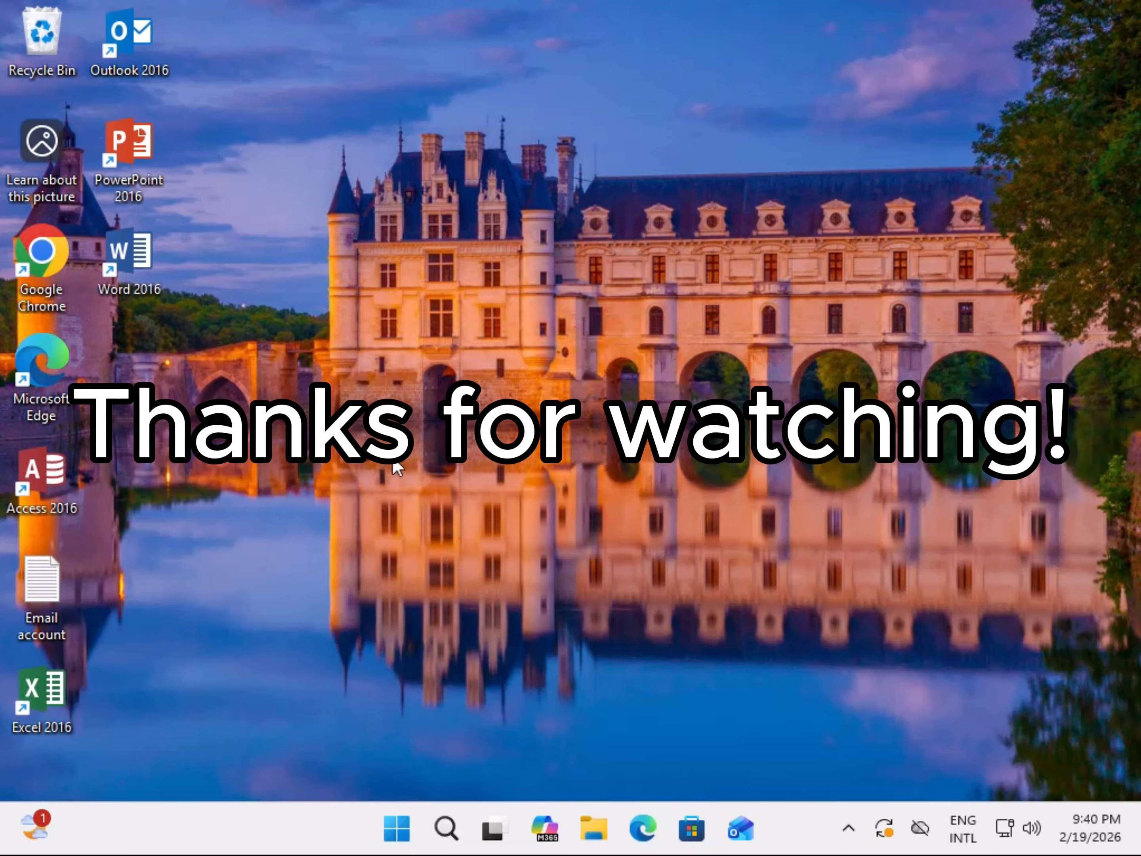